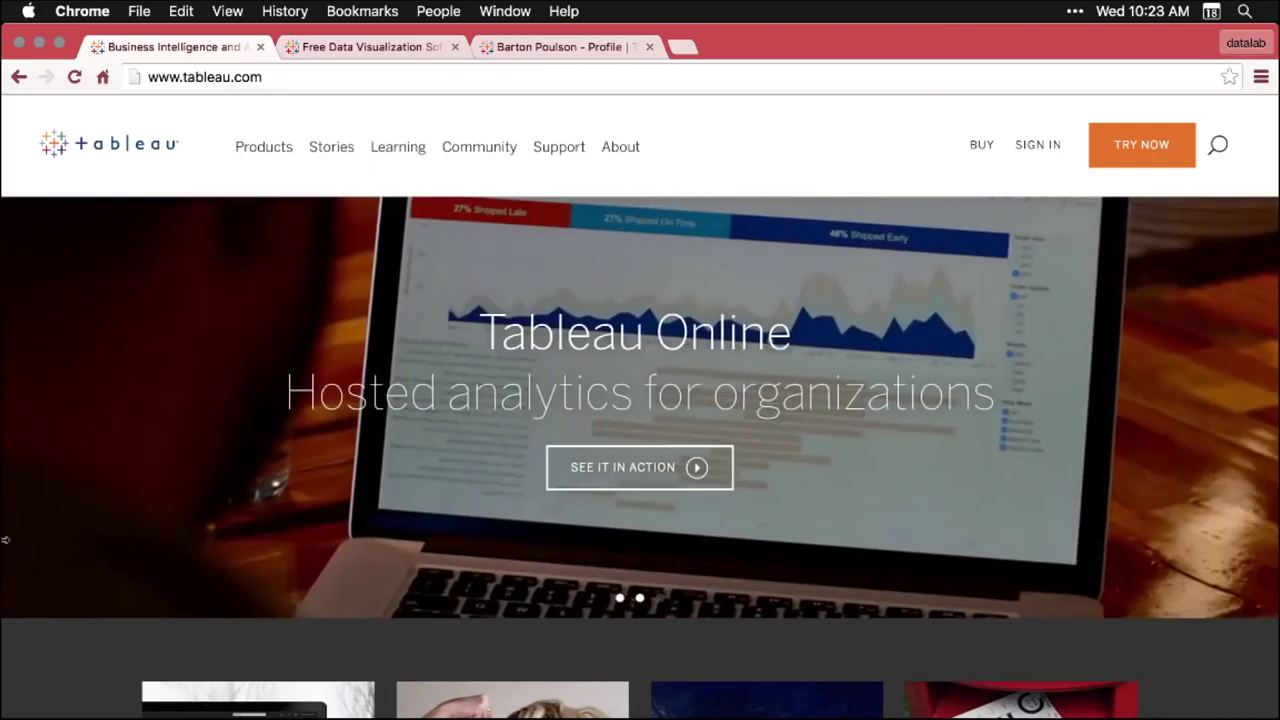
Step: Open the Tableau Public page from the Tableau products and look through what the free app offers
mouse_move(271, 151)
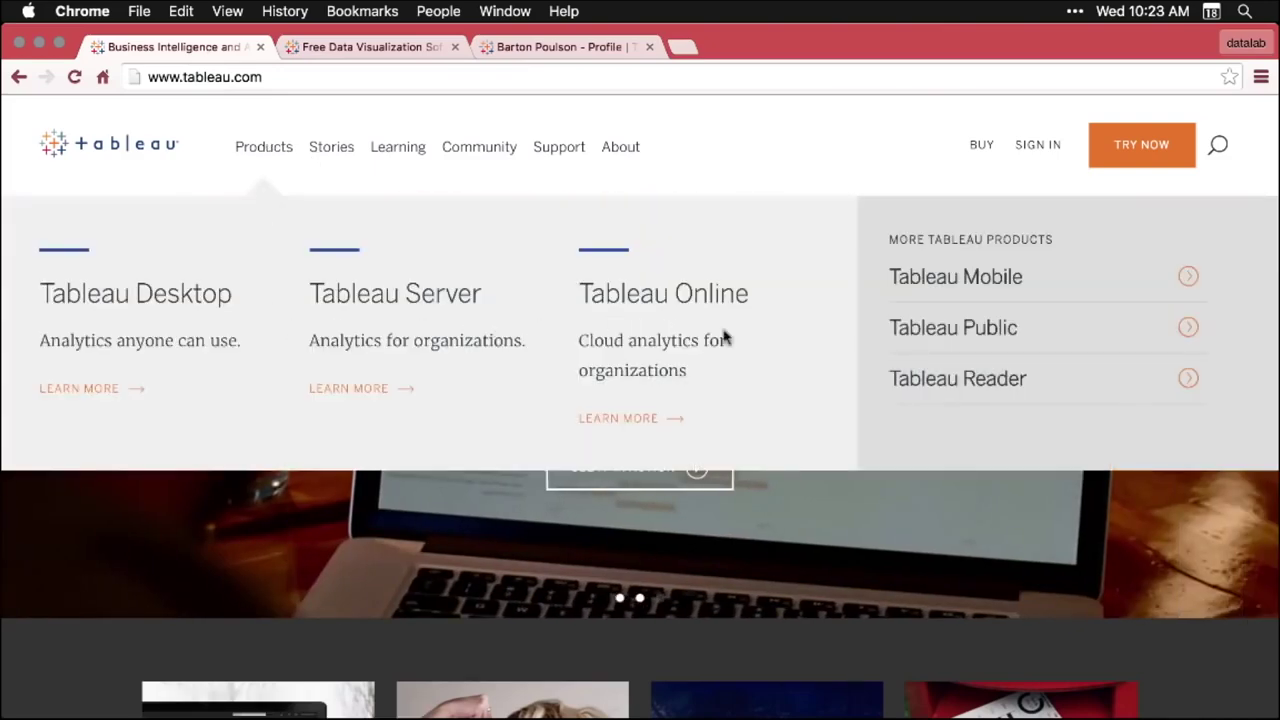
left_click(1007, 334)
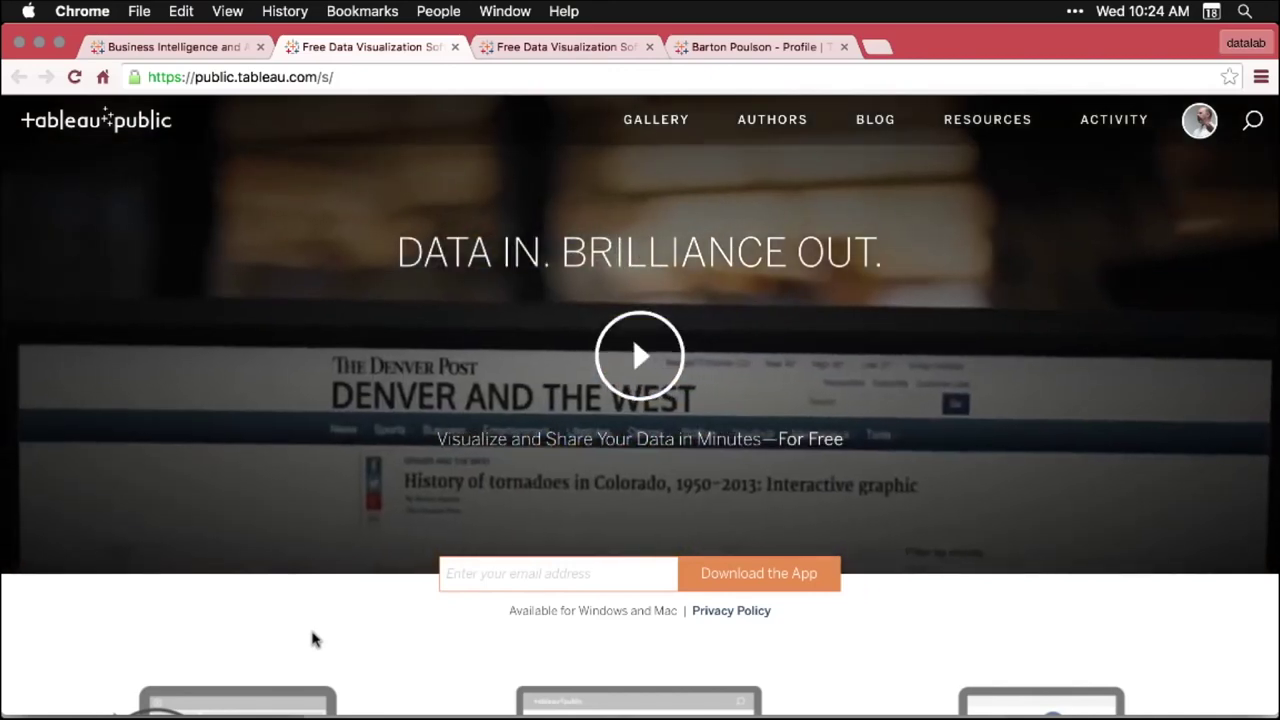
scroll(312, 640, "down", 5)
scroll(312, 640, "down", 2)
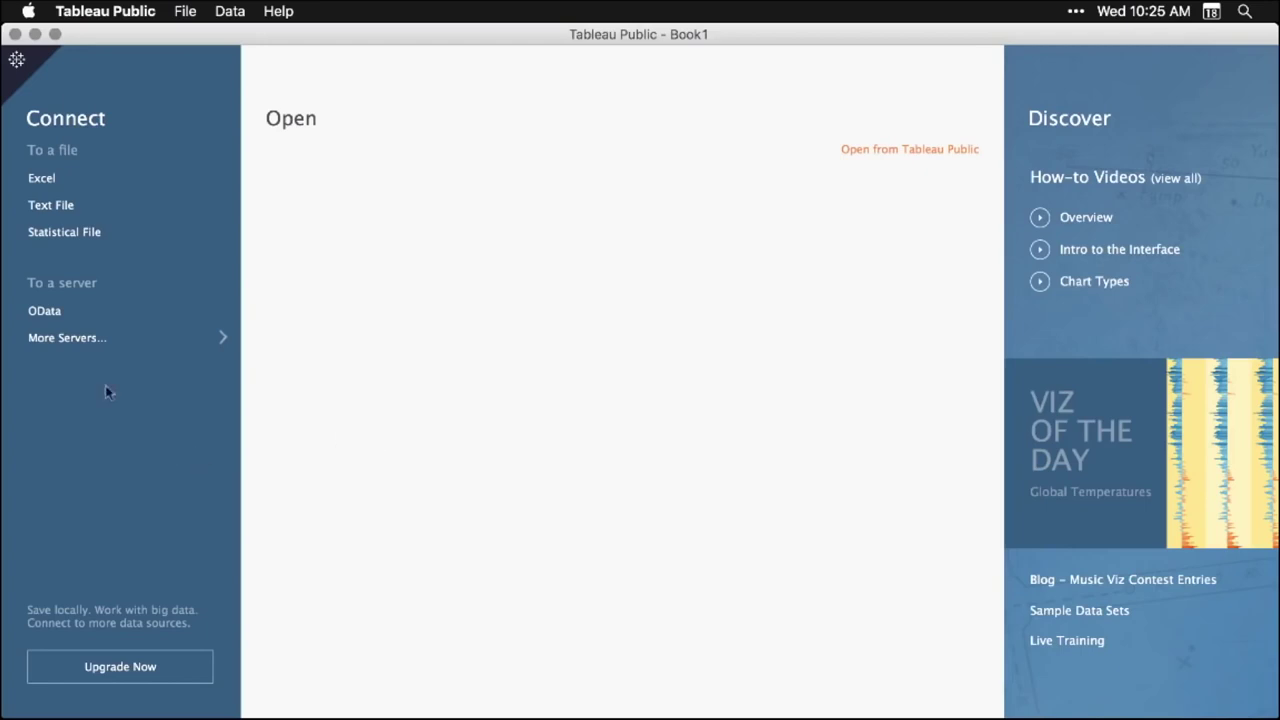
Step: Connect Tableau Public to the Excel workbook DS03_2_2_TableauPublic.xlsx and add its Tidy Data sheet to the data source
left_click(48, 185)
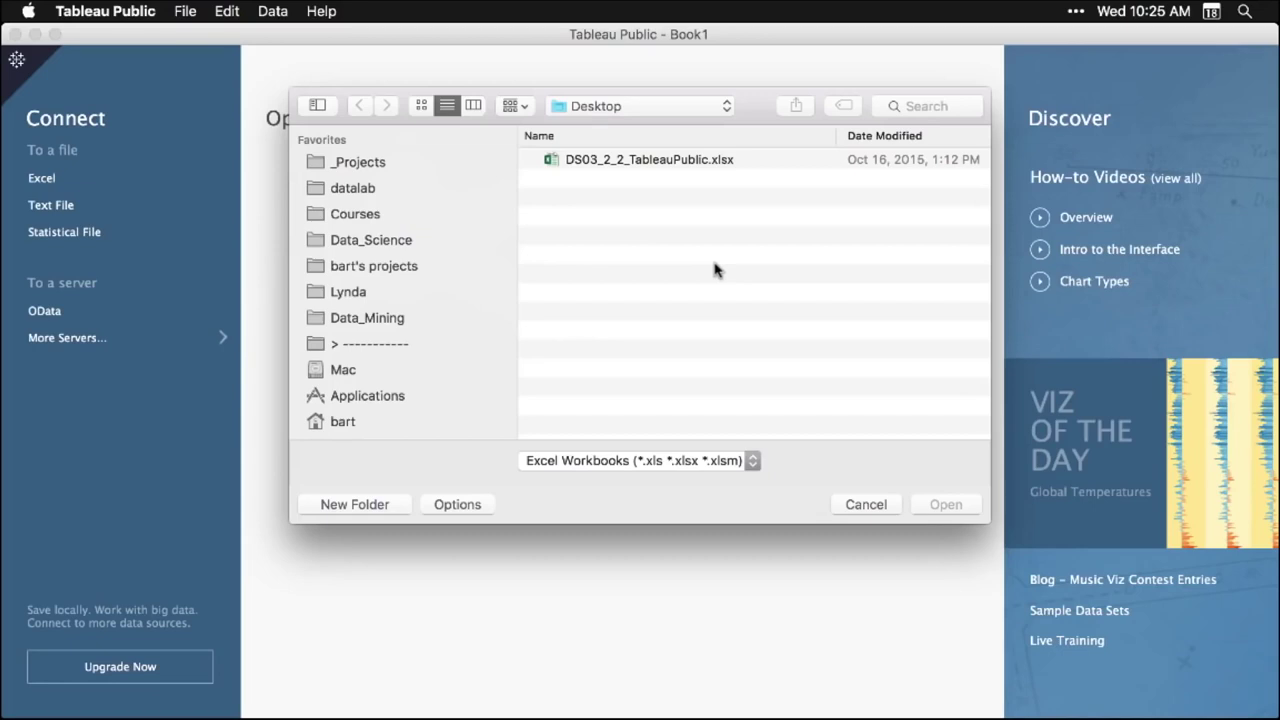
left_click(675, 163)
left_click(946, 506)
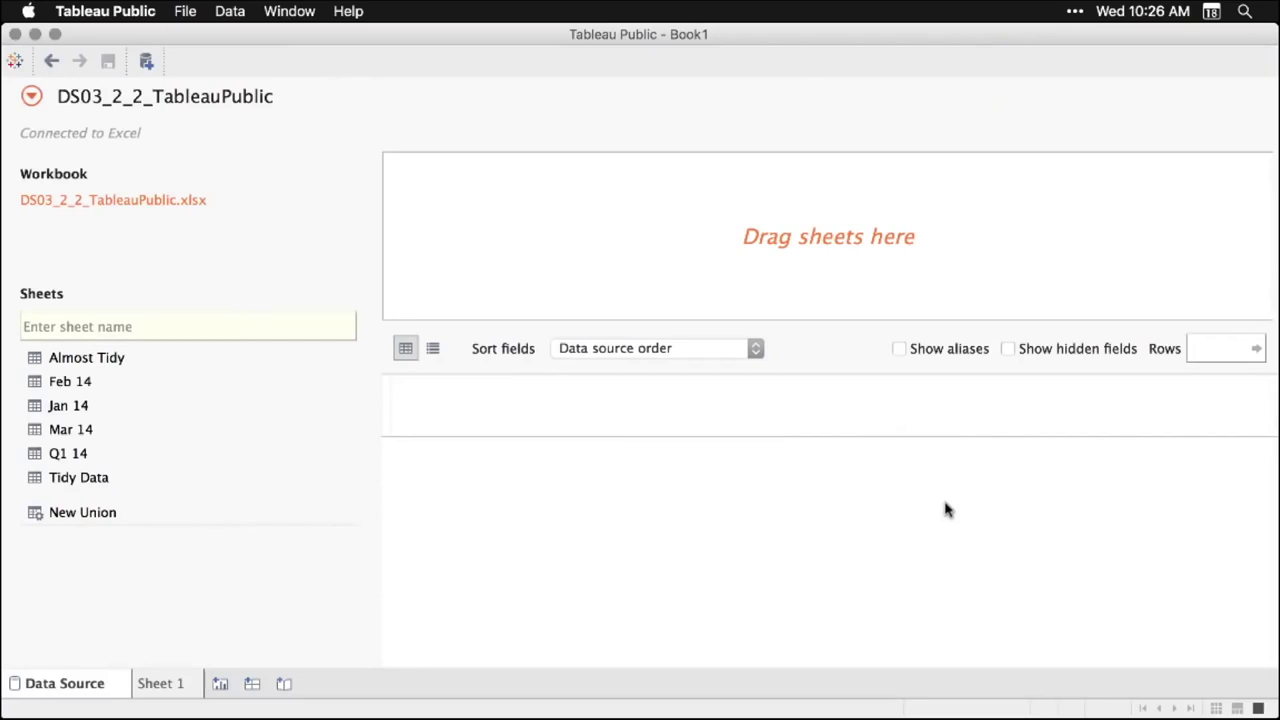
left_click(81, 481)
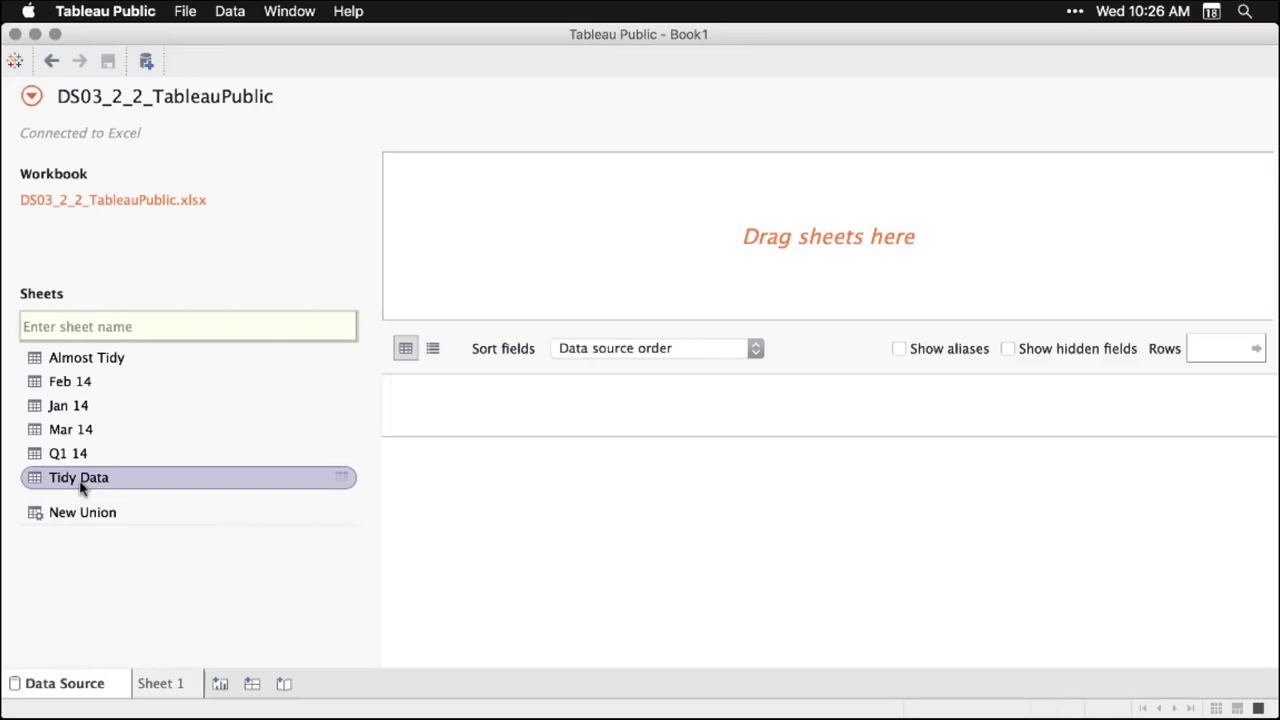
left_click_drag(81, 487, 620, 243)
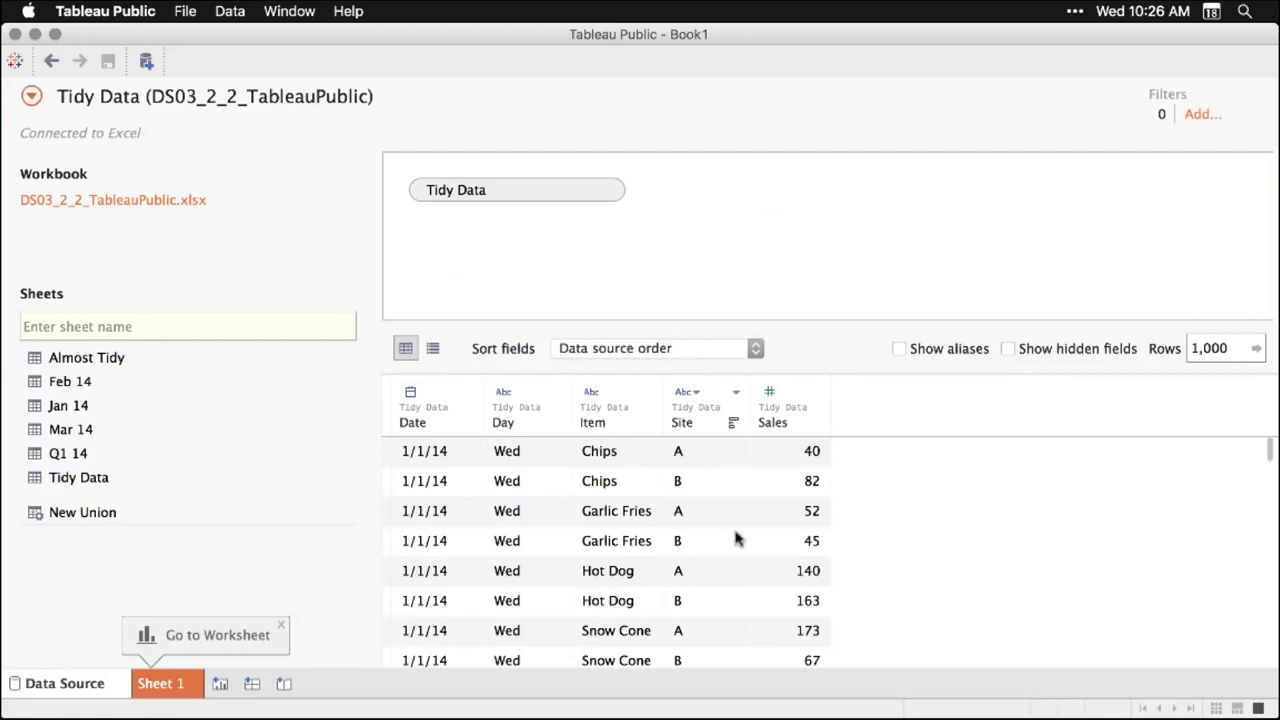
Step: Review the Tidy Data rows and the options available for the Sales field
scroll(735, 540, "down", 3)
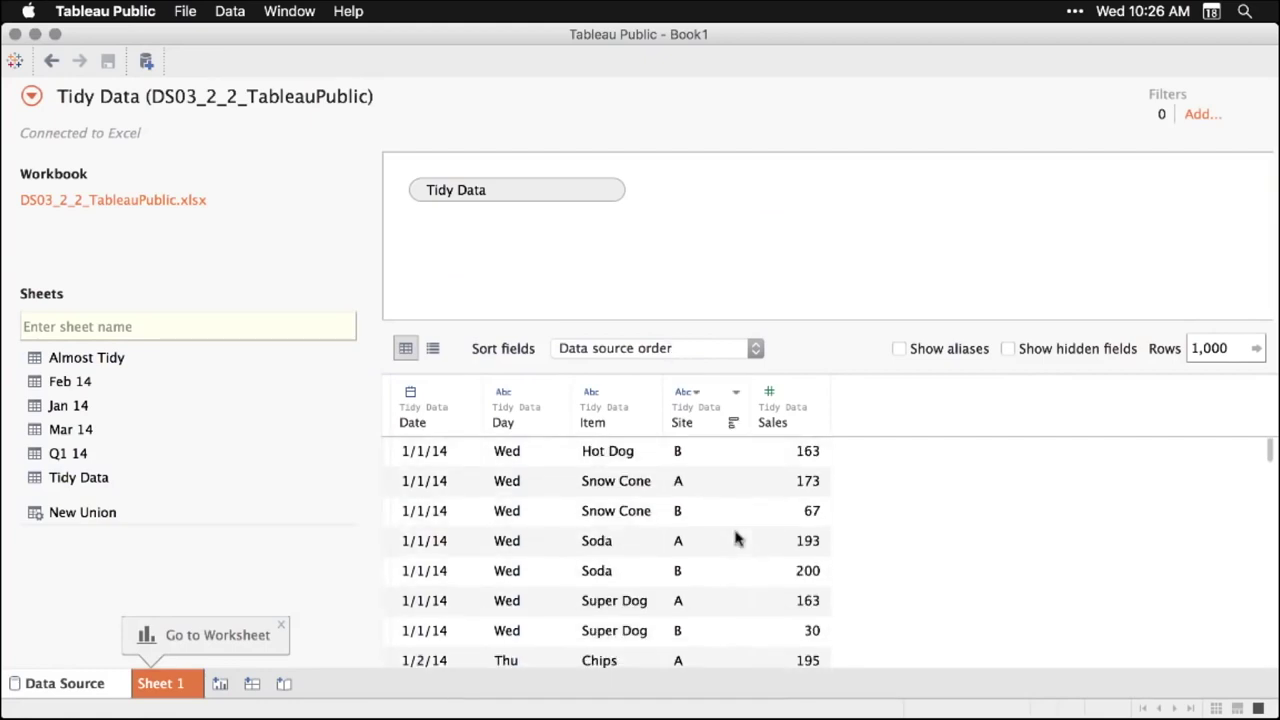
scroll(735, 540, "up", 3)
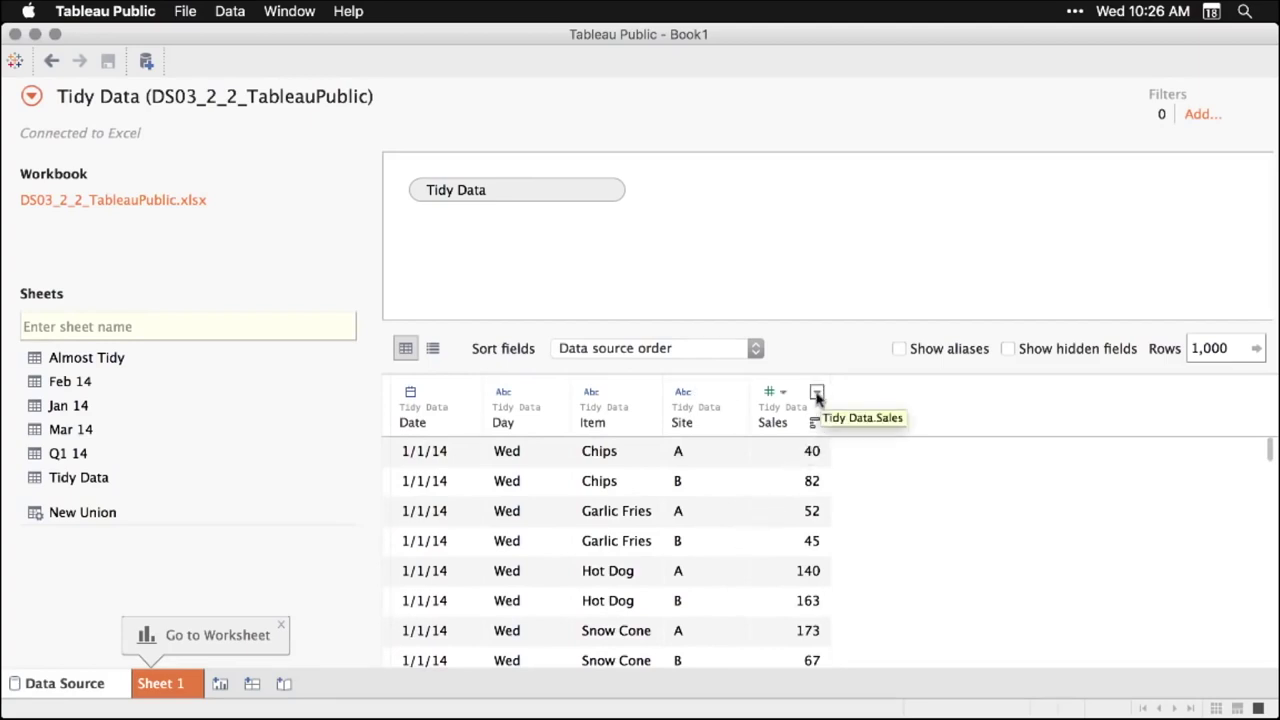
left_click(817, 393)
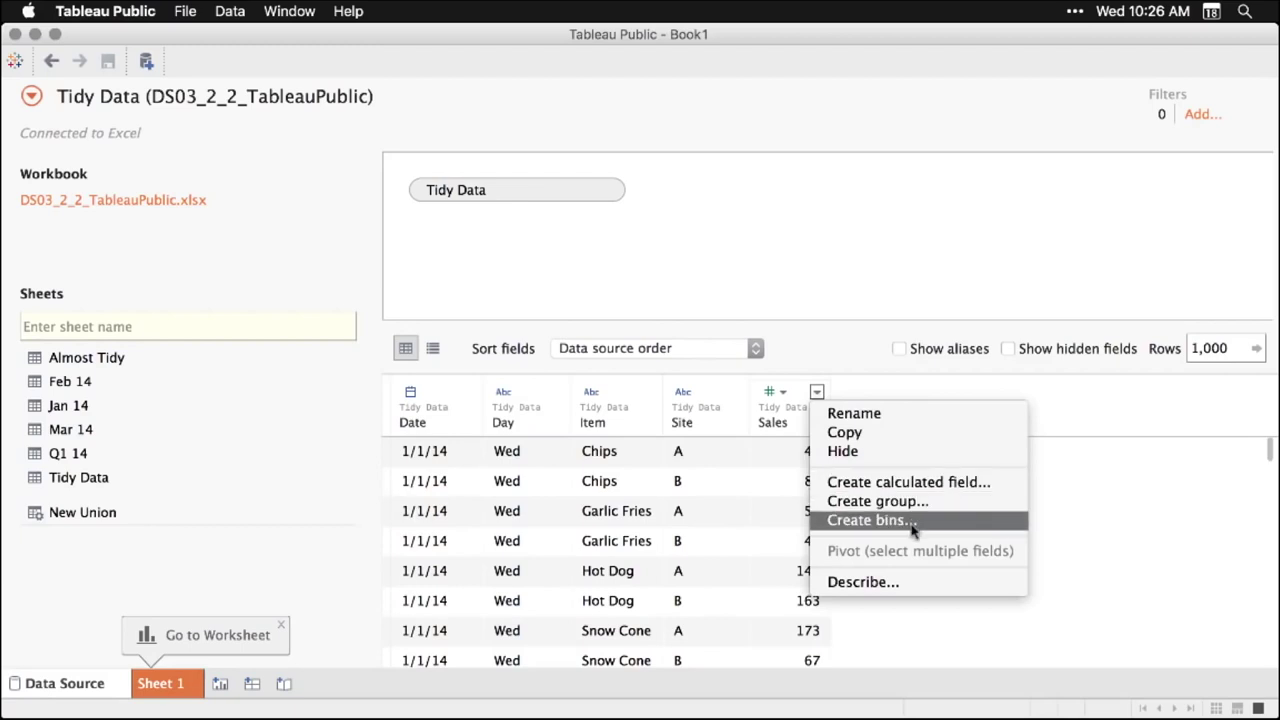
left_click(1106, 411)
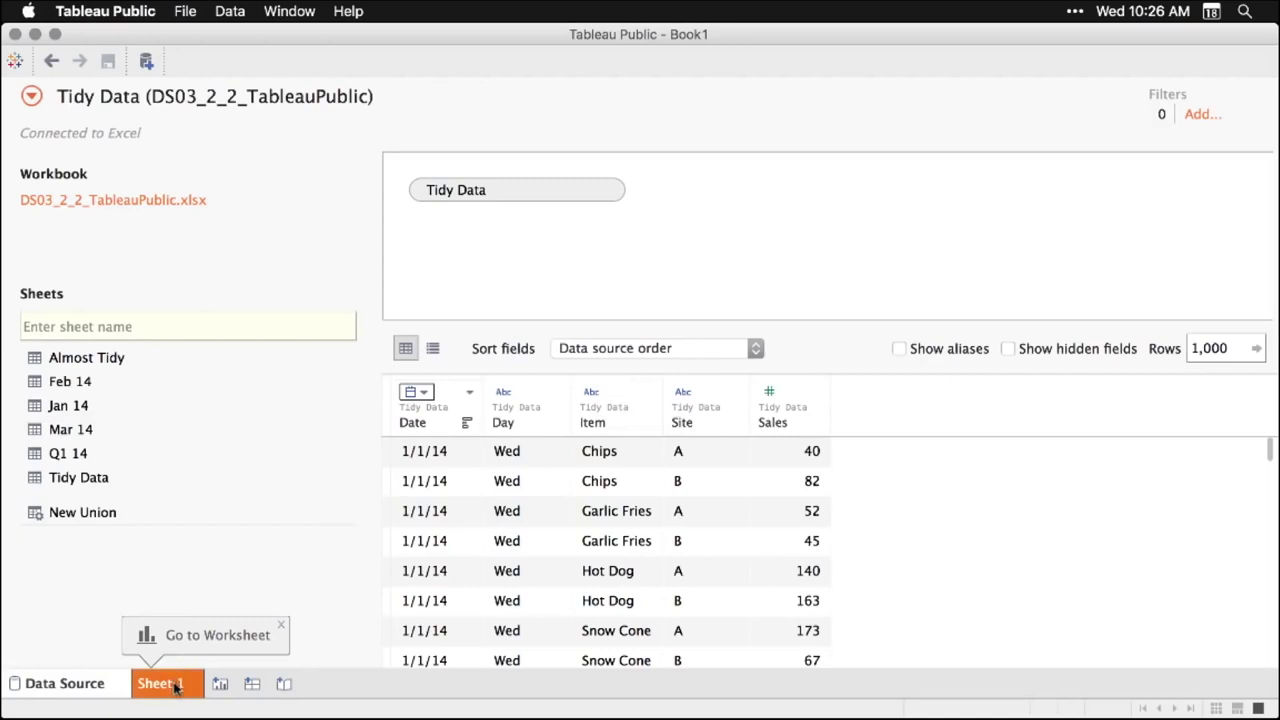
Step: Open the Sheet 1 worksheet and place the Sales measure in the body of the table
left_click(282, 626)
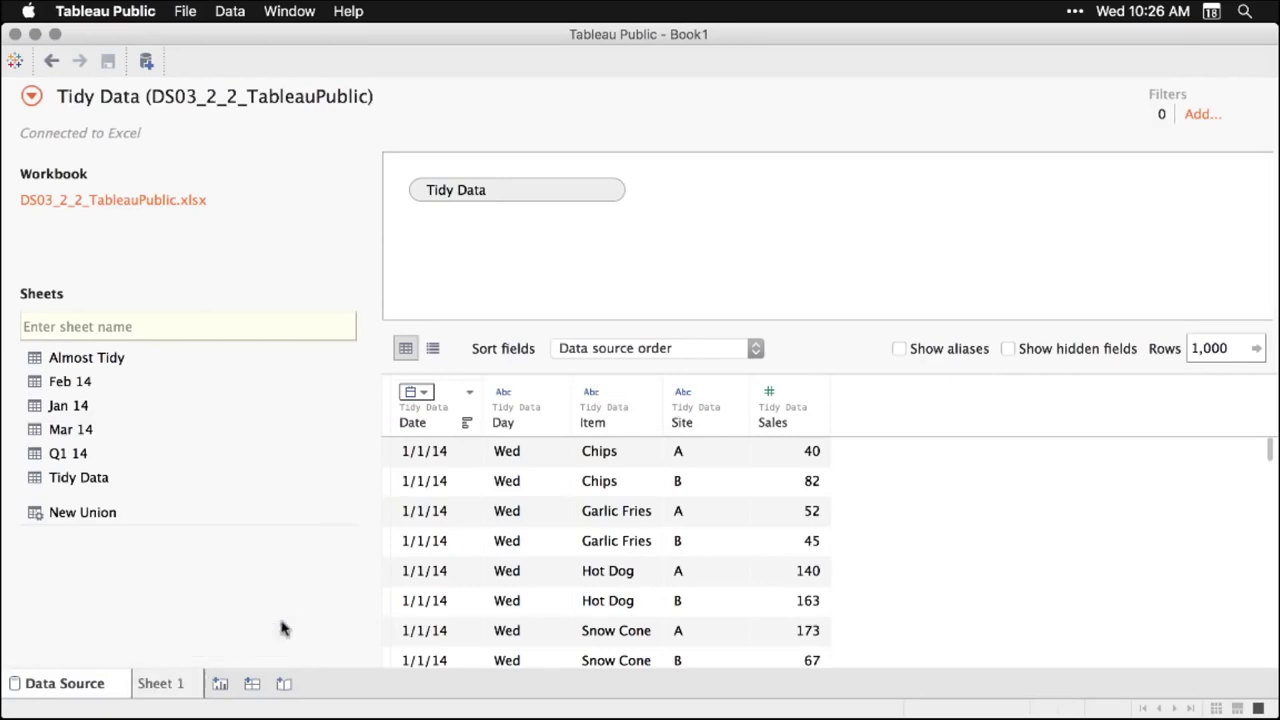
left_click(180, 686)
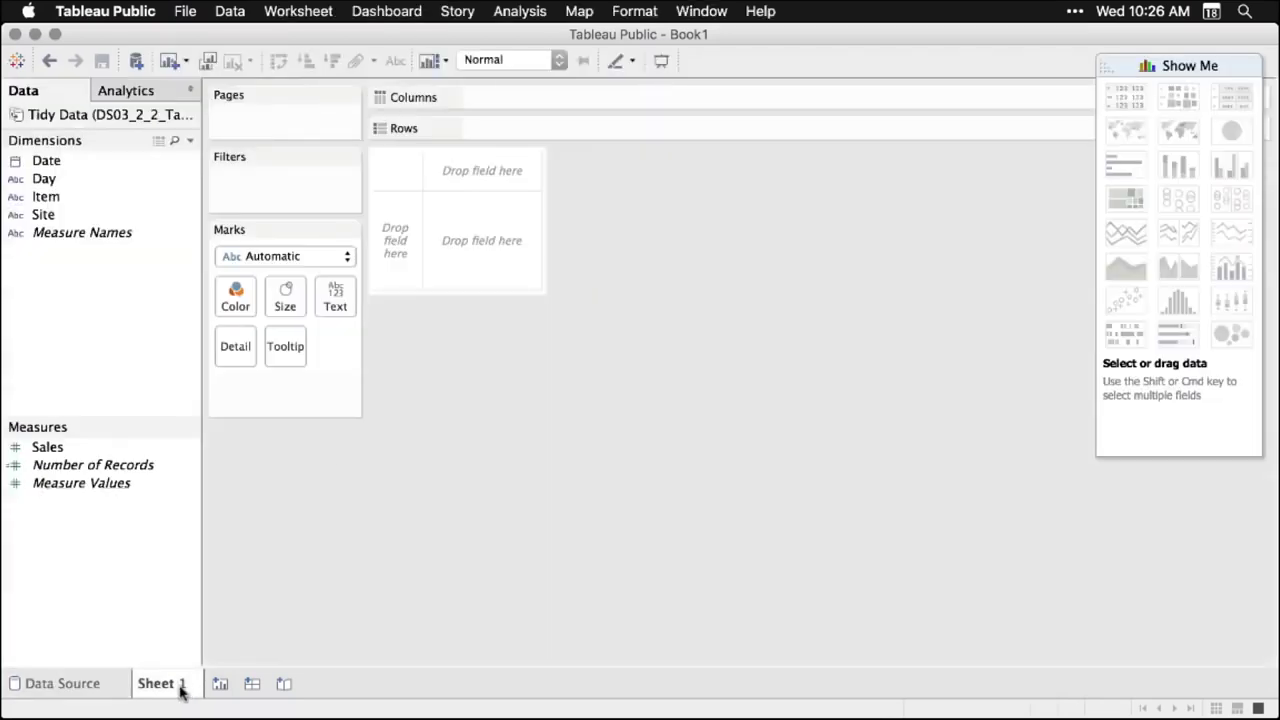
mouse_move(181, 690)
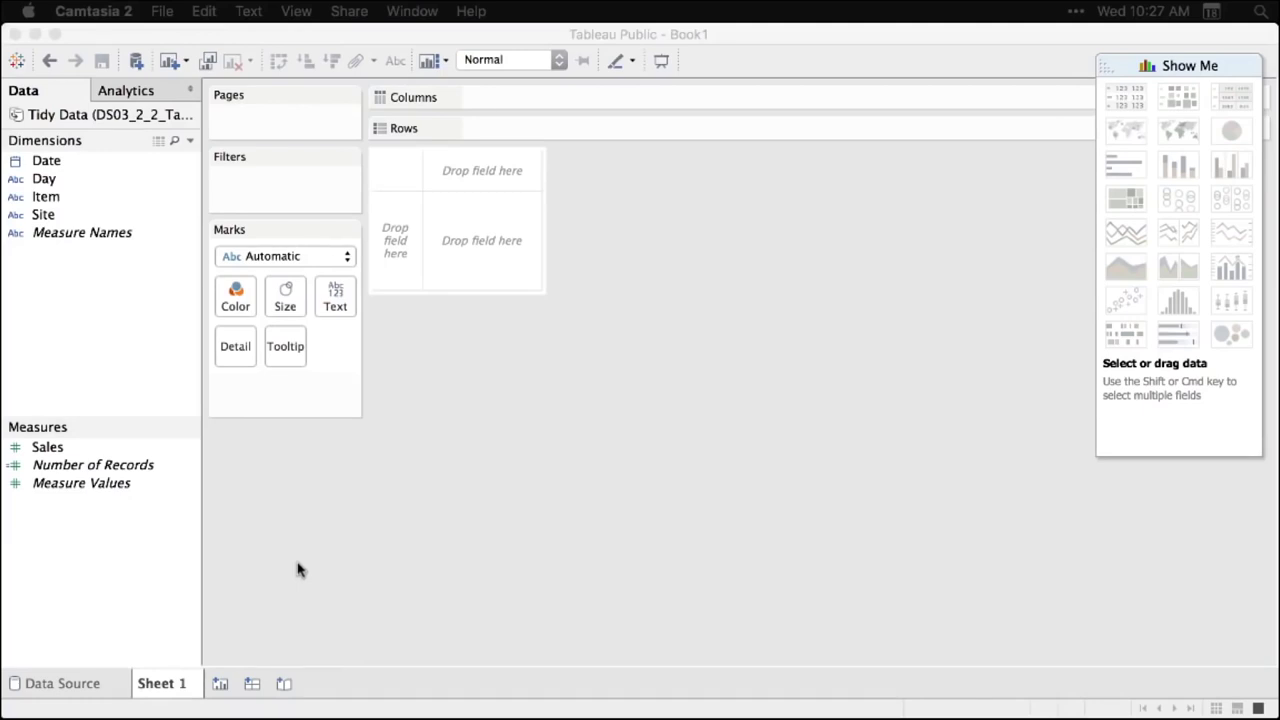
left_click(48, 450)
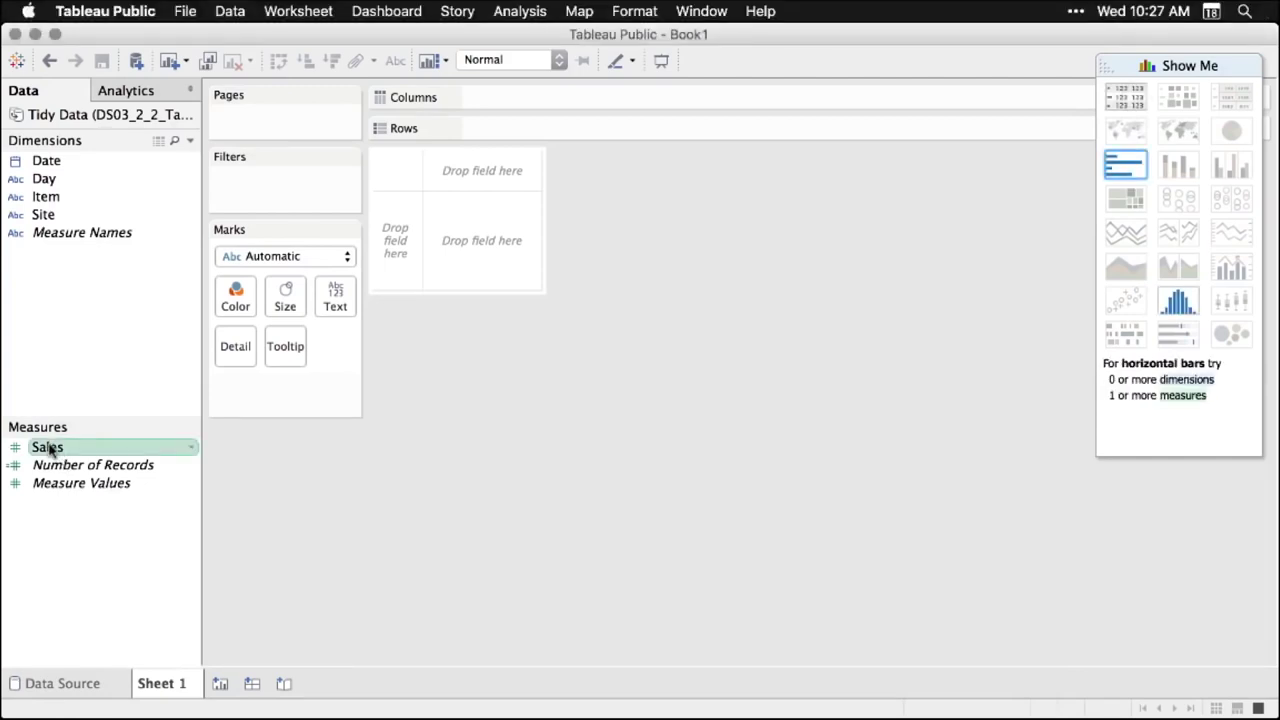
left_click_drag(50, 450, 480, 240)
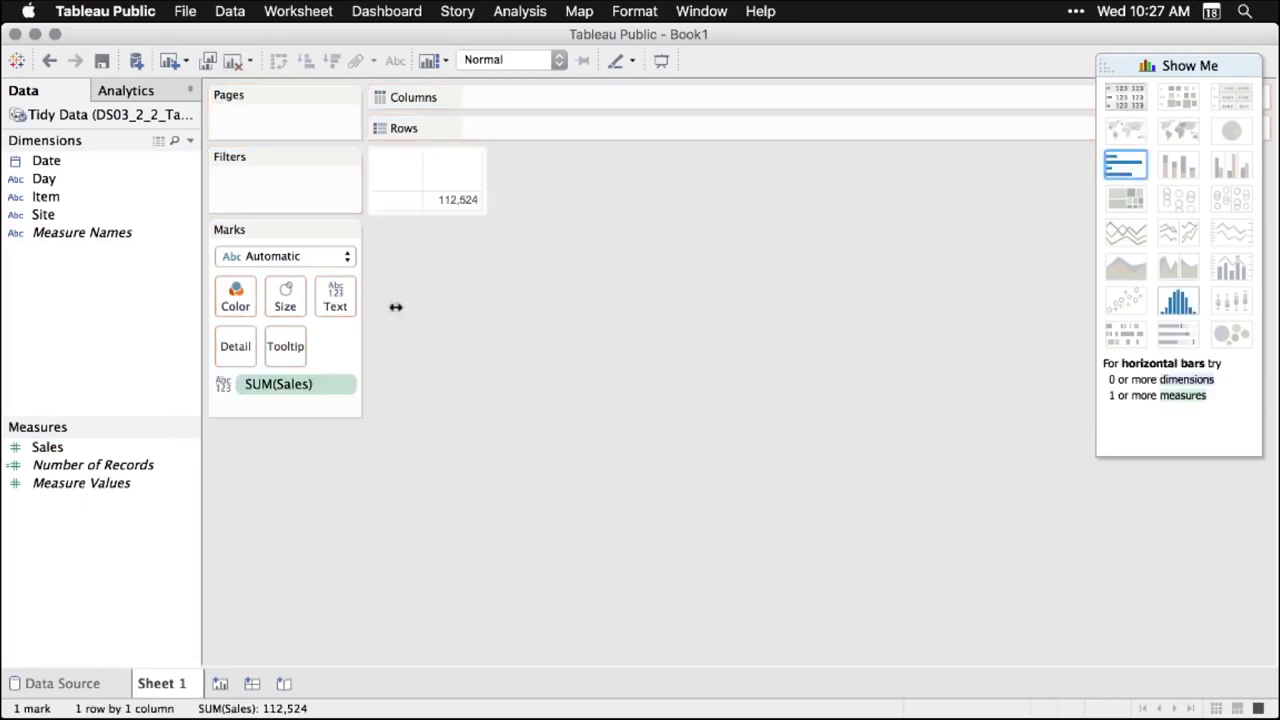
Step: Break down the sales table with Item as the rows and Date as the columns
mouse_move(474, 209)
left_click(52, 200)
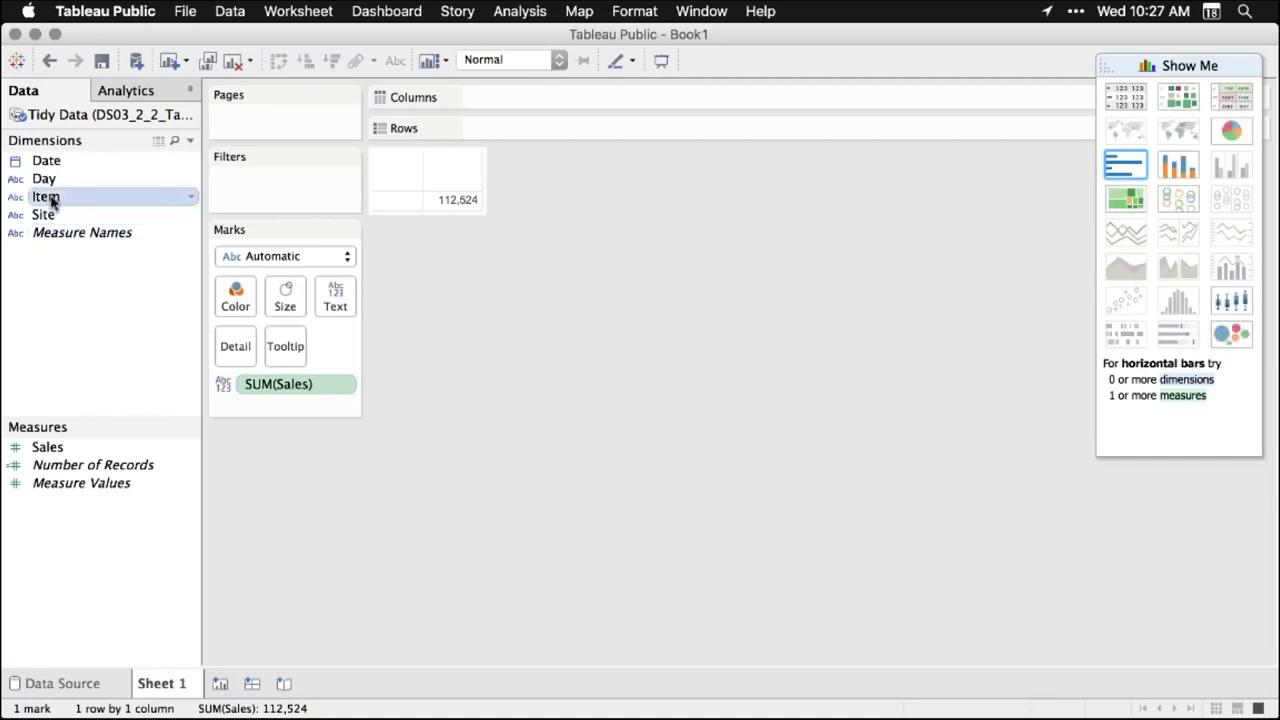
left_click_drag(52, 200, 513, 133)
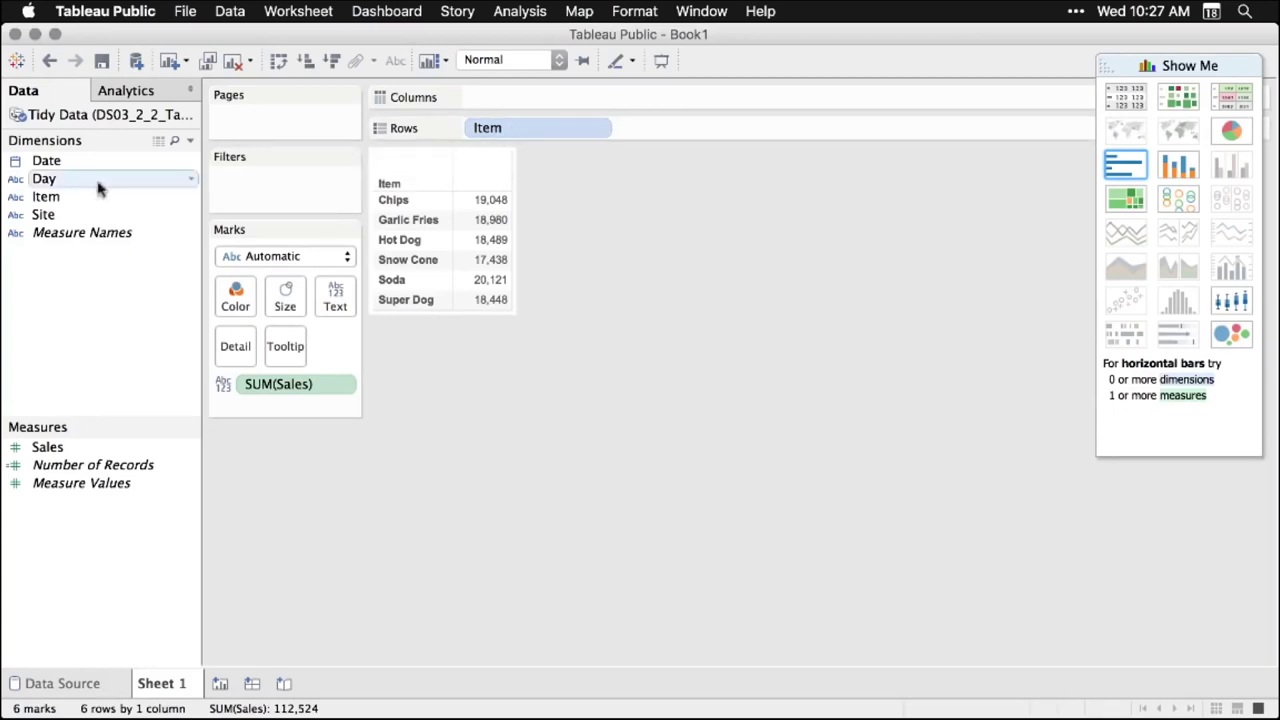
left_click(44, 166)
left_click_drag(44, 166, 497, 104)
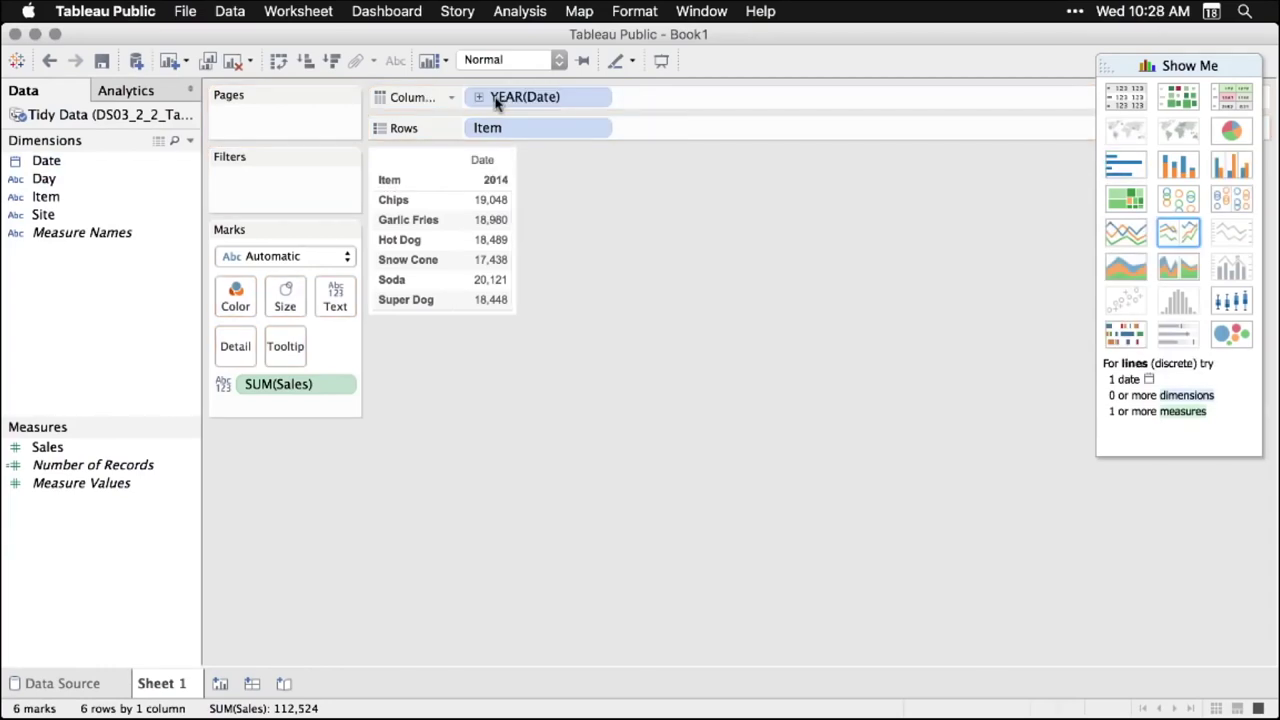
Step: Try grouping the Date column field by quarter and by continuous day
left_click(597, 100)
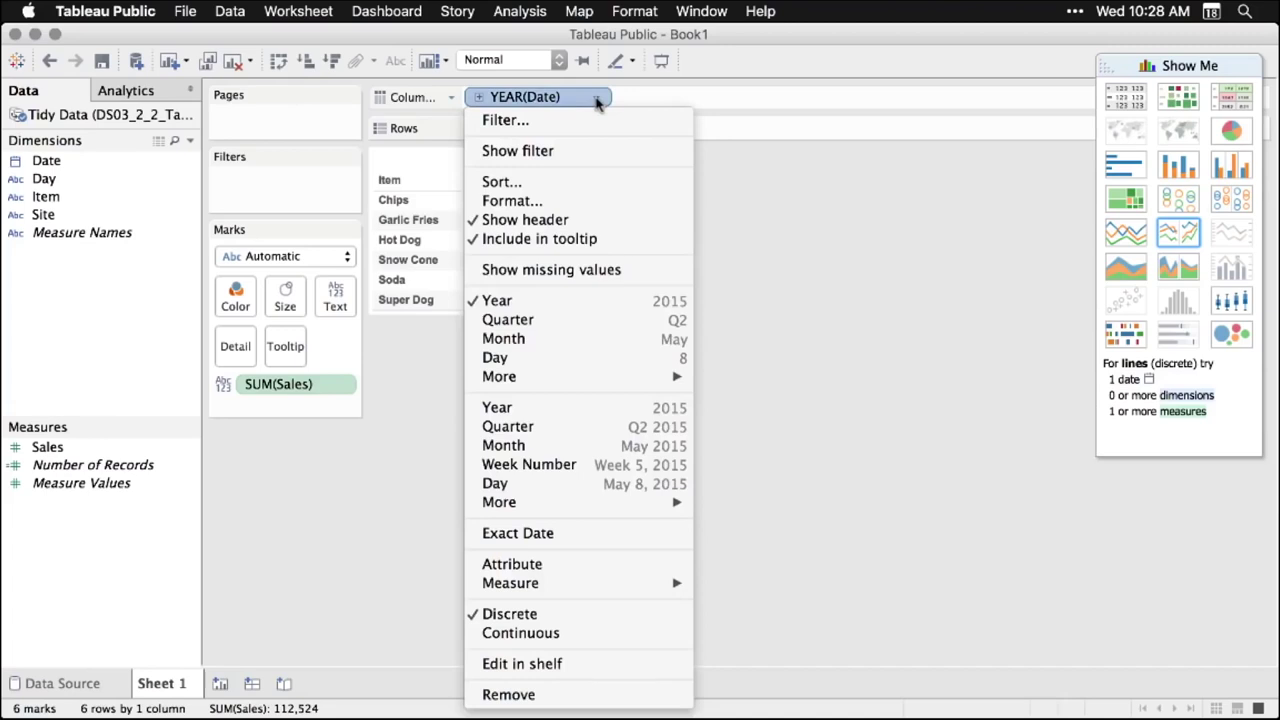
left_click(602, 320)
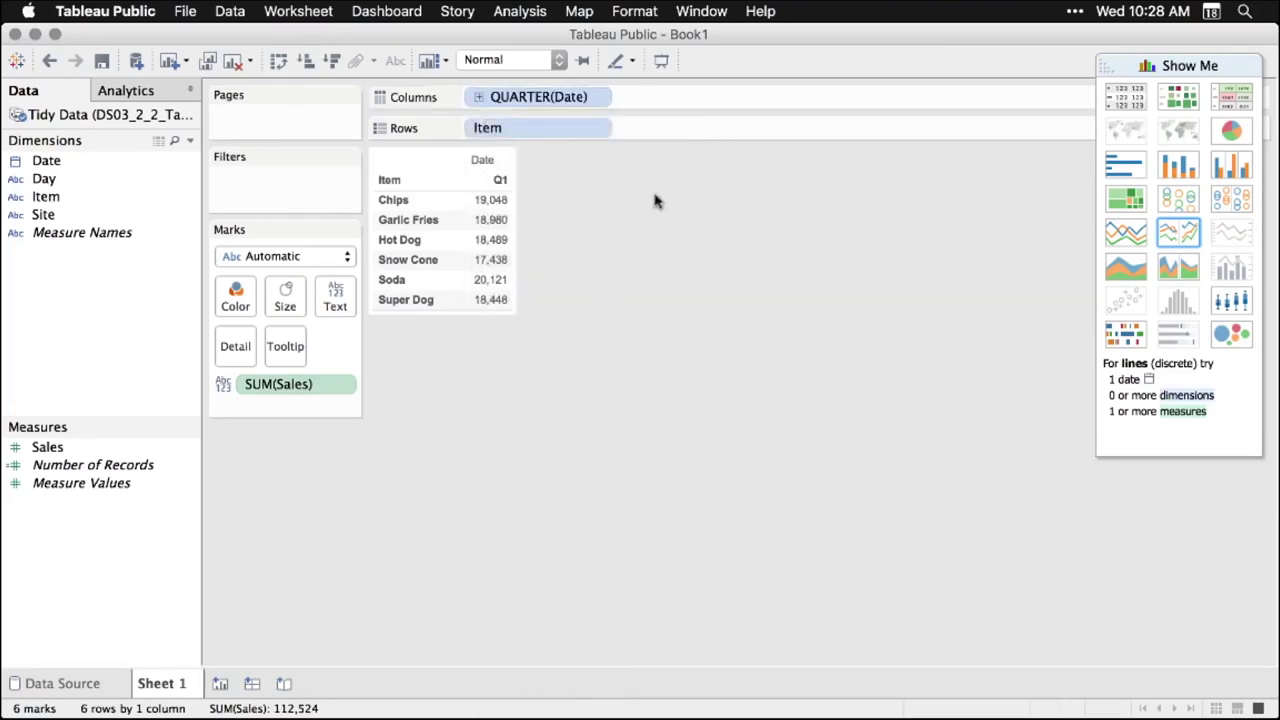
left_click(598, 99)
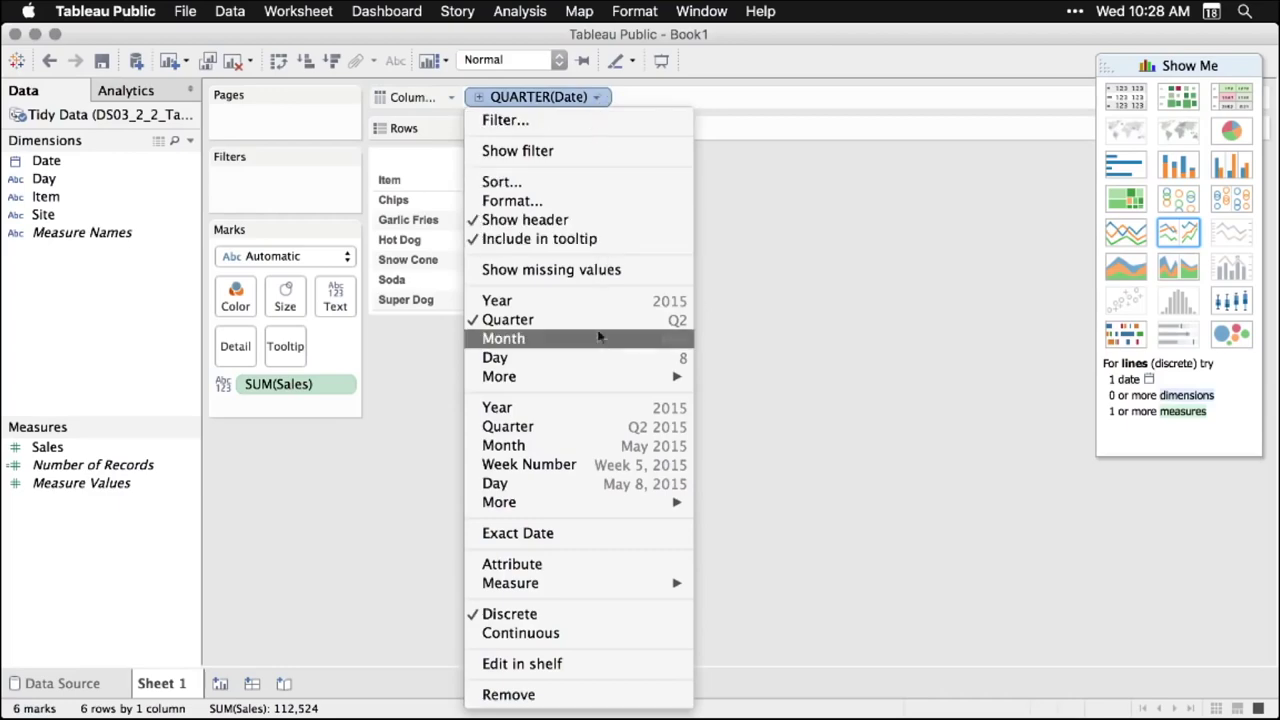
left_click(615, 486)
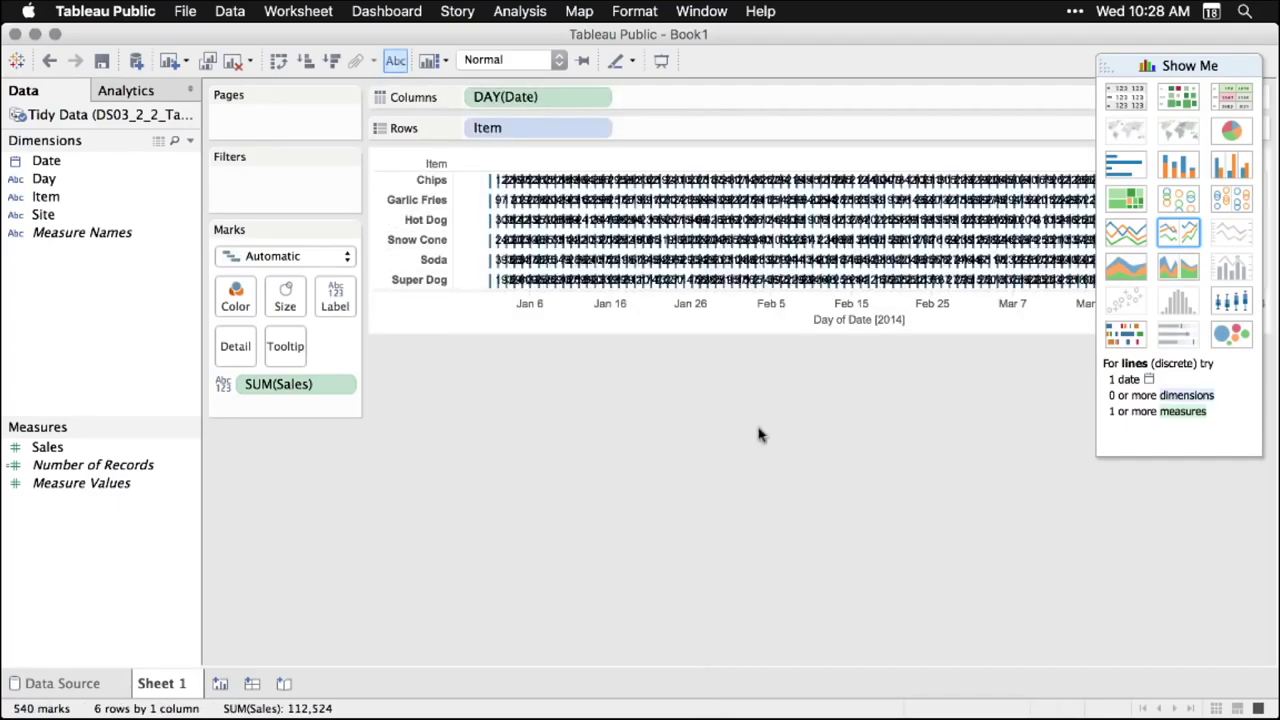
Step: Group the Date column field by week number and turn the table into a continuous line chart
left_click(601, 97)
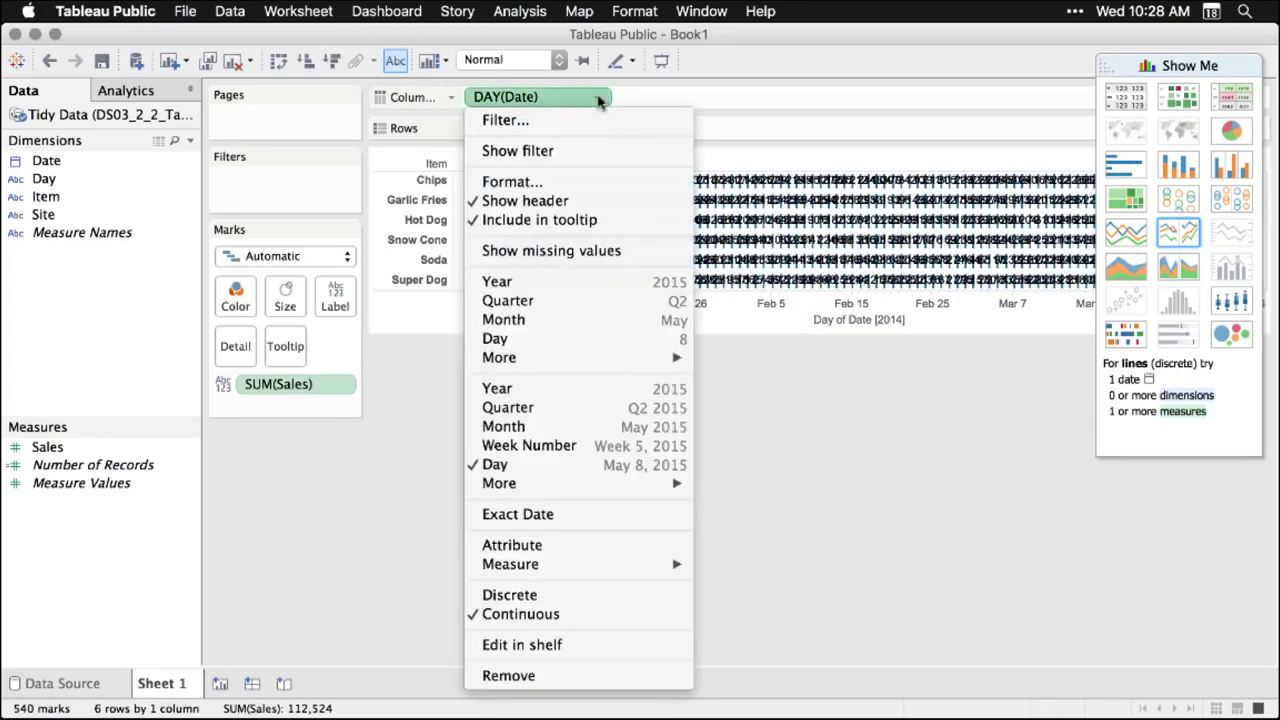
left_click(569, 447)
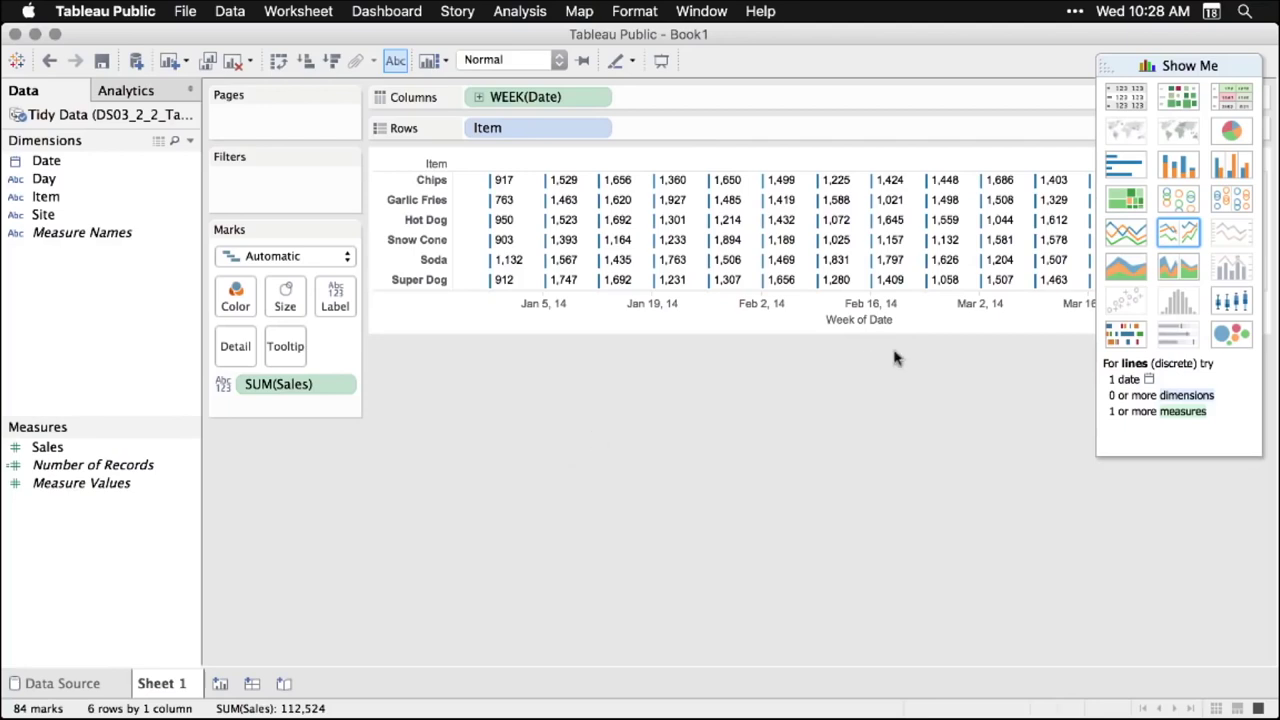
left_click(1127, 233)
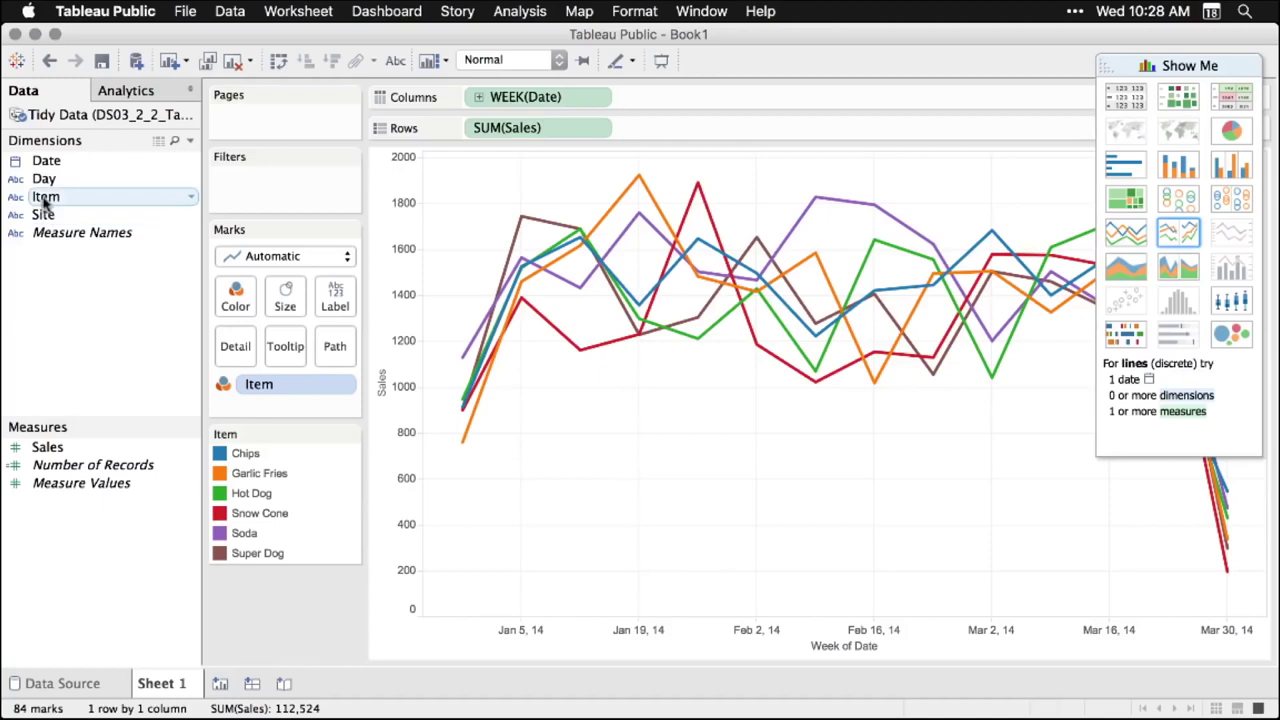
Step: Split the line chart into one row per Item and color the lines by Site
left_click_drag(44, 203, 480, 127)
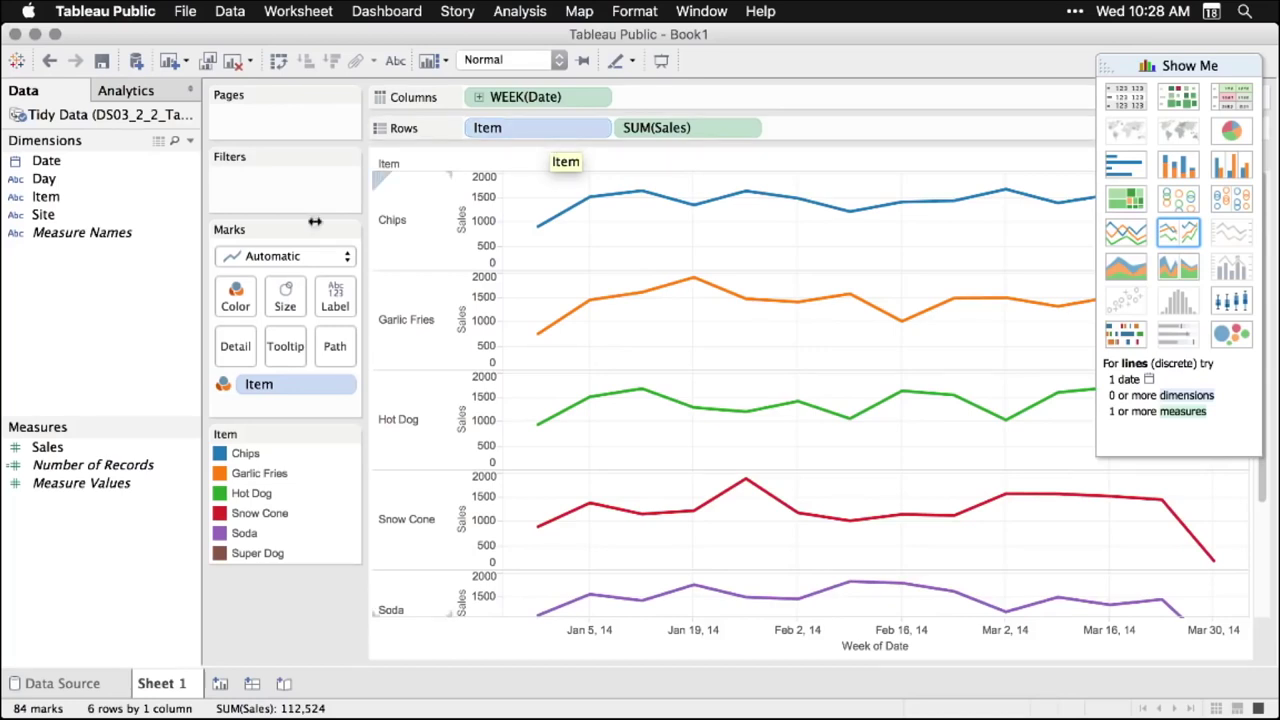
left_click(45, 218)
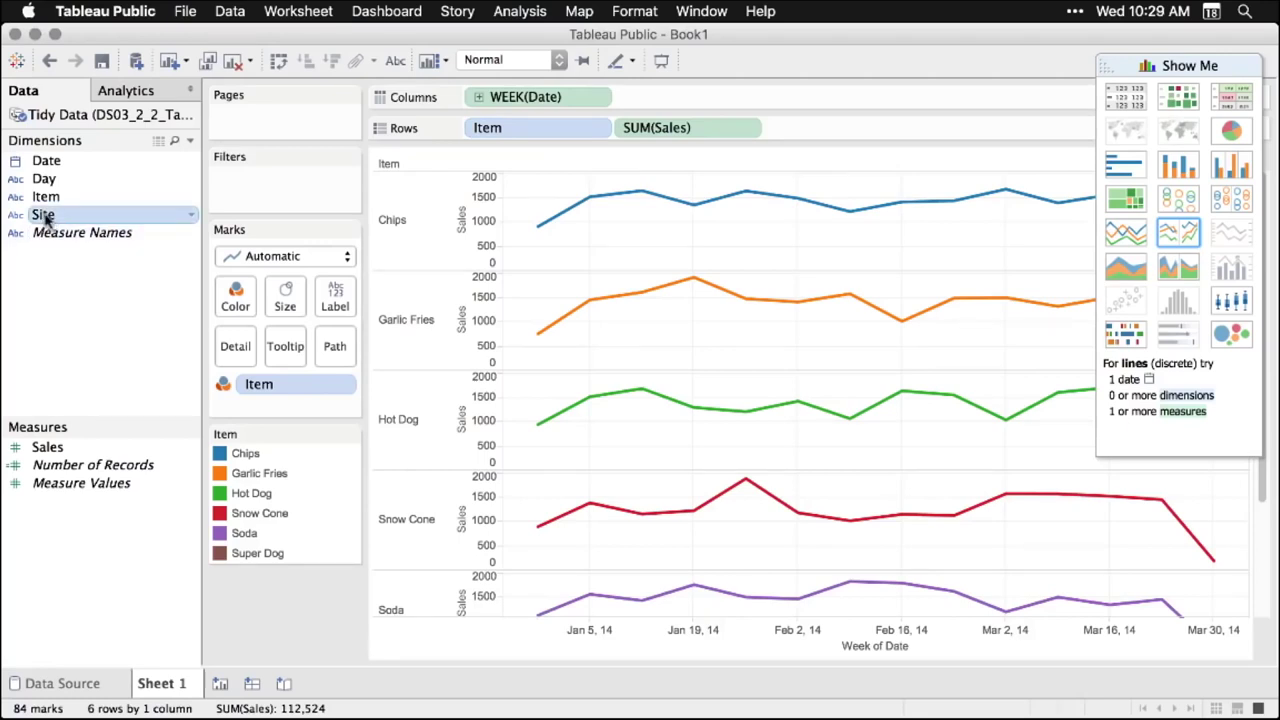
mouse_move(45, 220)
left_mouse_down()
mouse_move(280, 406)
mouse_move(272, 378)
left_mouse_up()
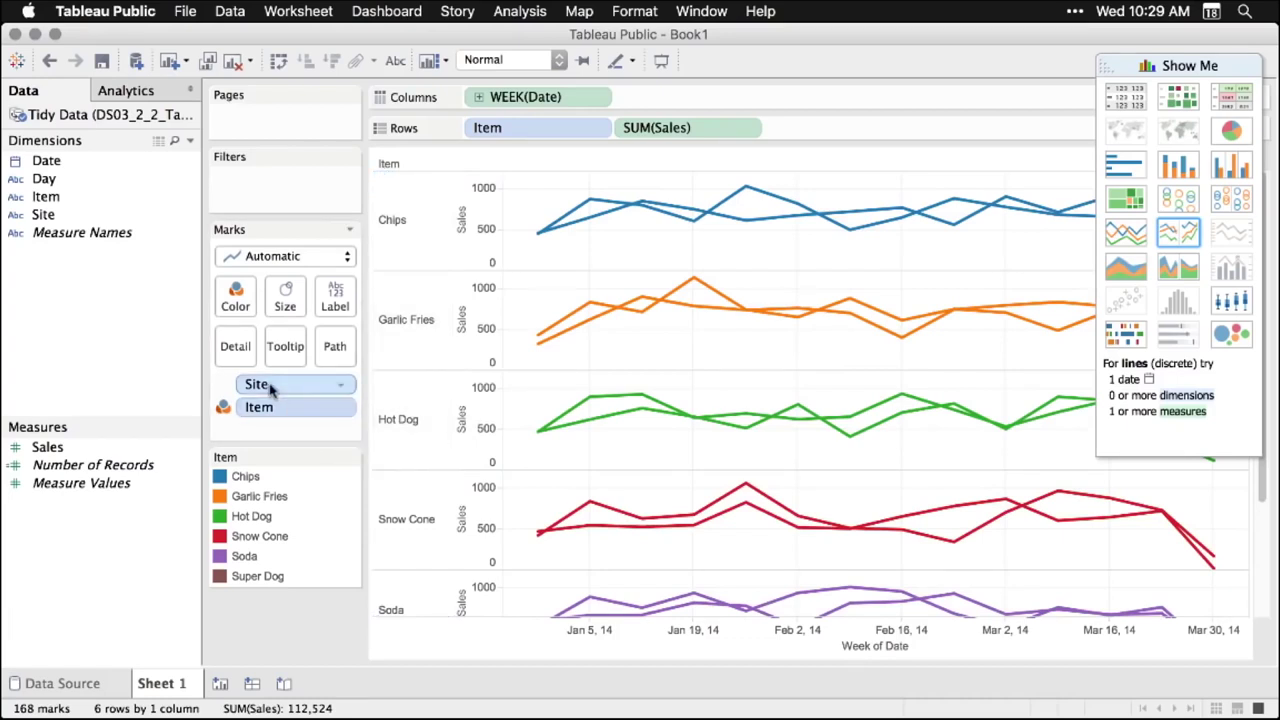
left_click_drag(268, 388, 240, 297)
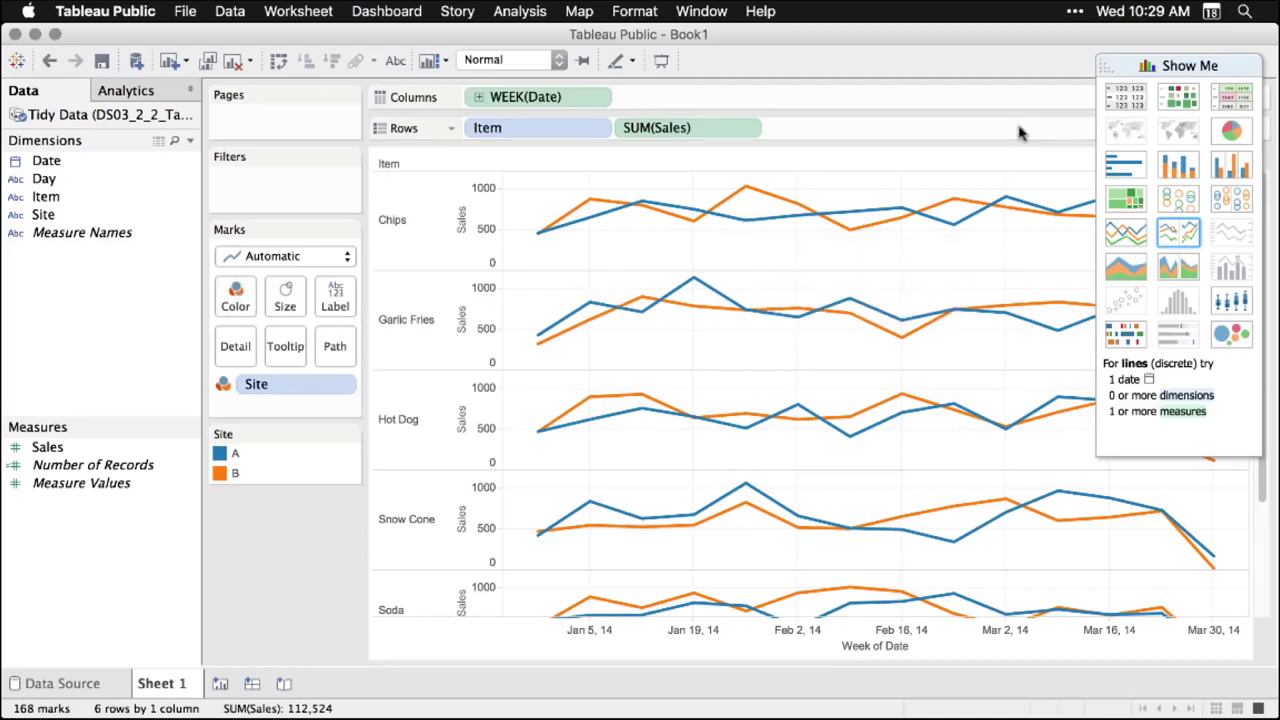
Step: Add an average line to each item's sales chart and look over the rows
left_click(133, 92)
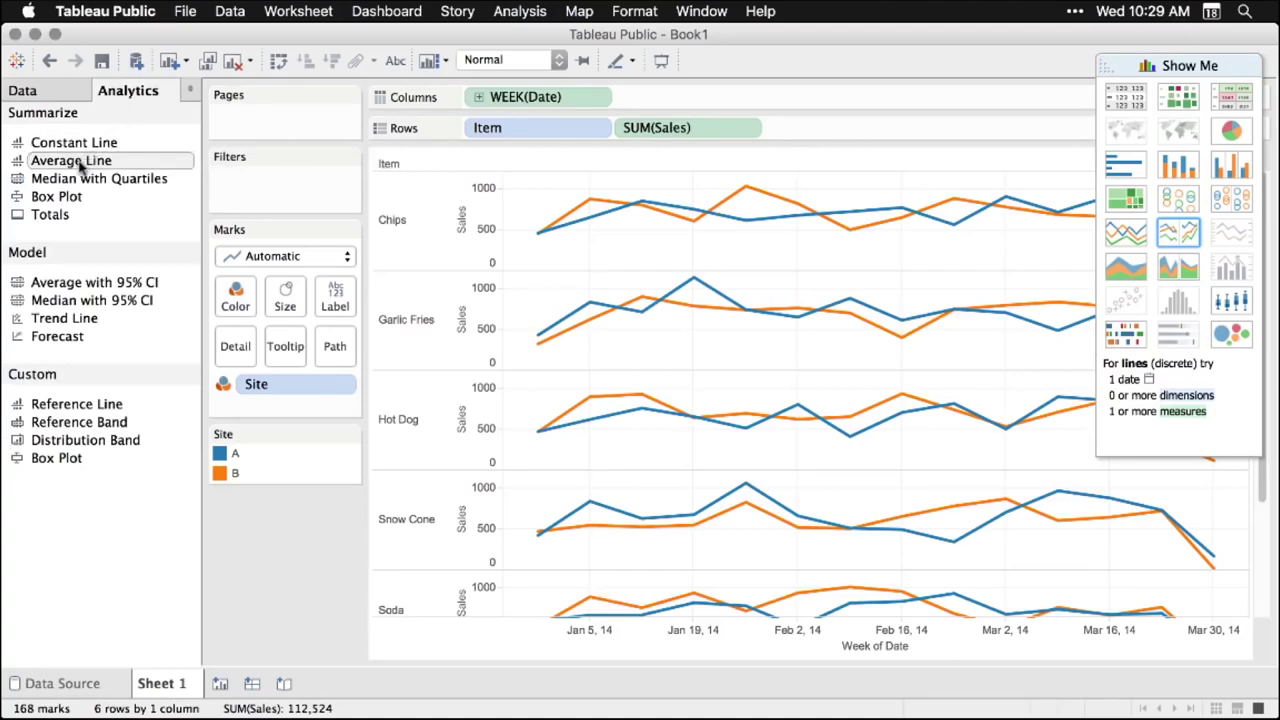
left_click_drag(82, 170, 630, 205)
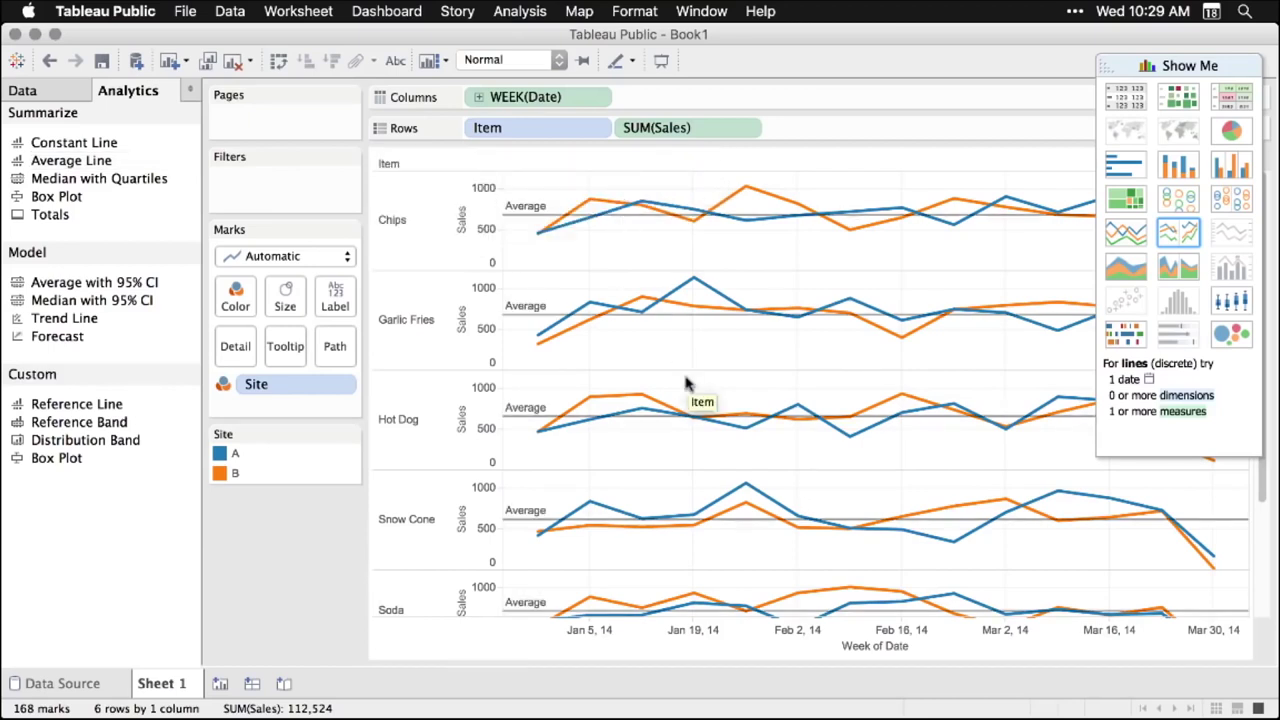
scroll(661, 420, "down", 3)
scroll(661, 420, "down", 2)
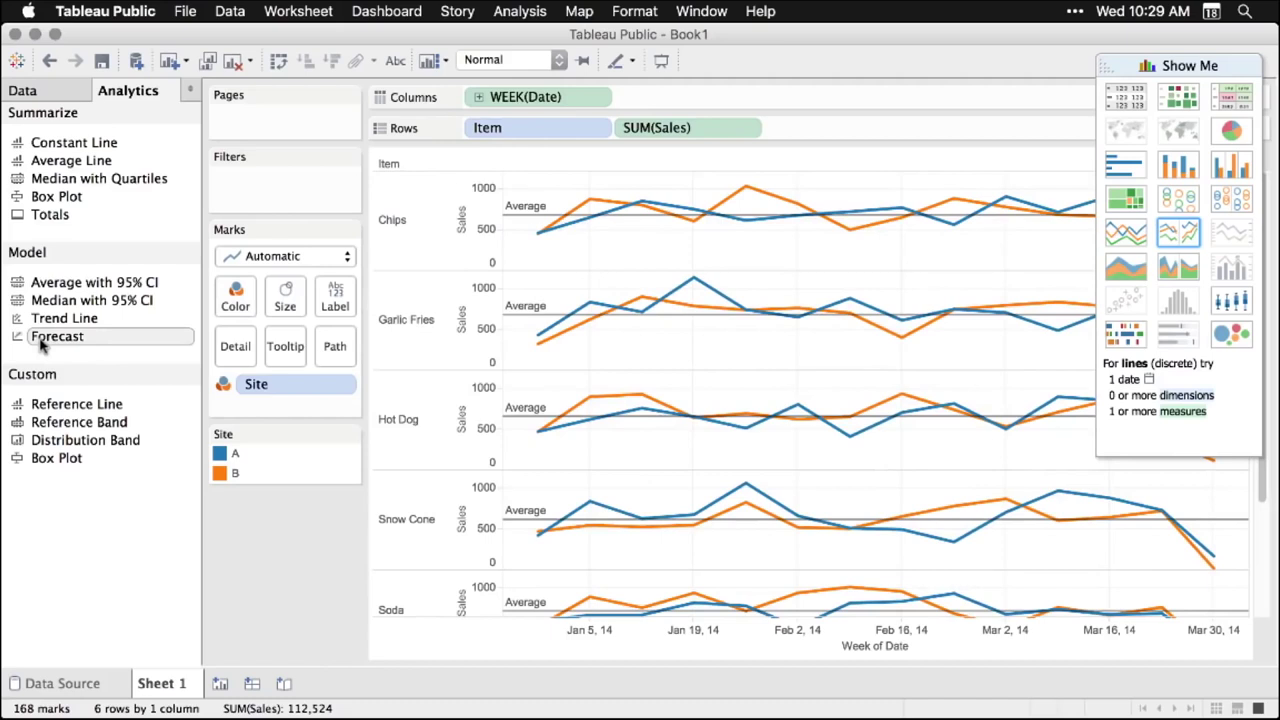
Step: Add a forecast to the weekly sales lines and move the Show Me palette off the forecast region
left_click_drag(40, 343, 565, 190)
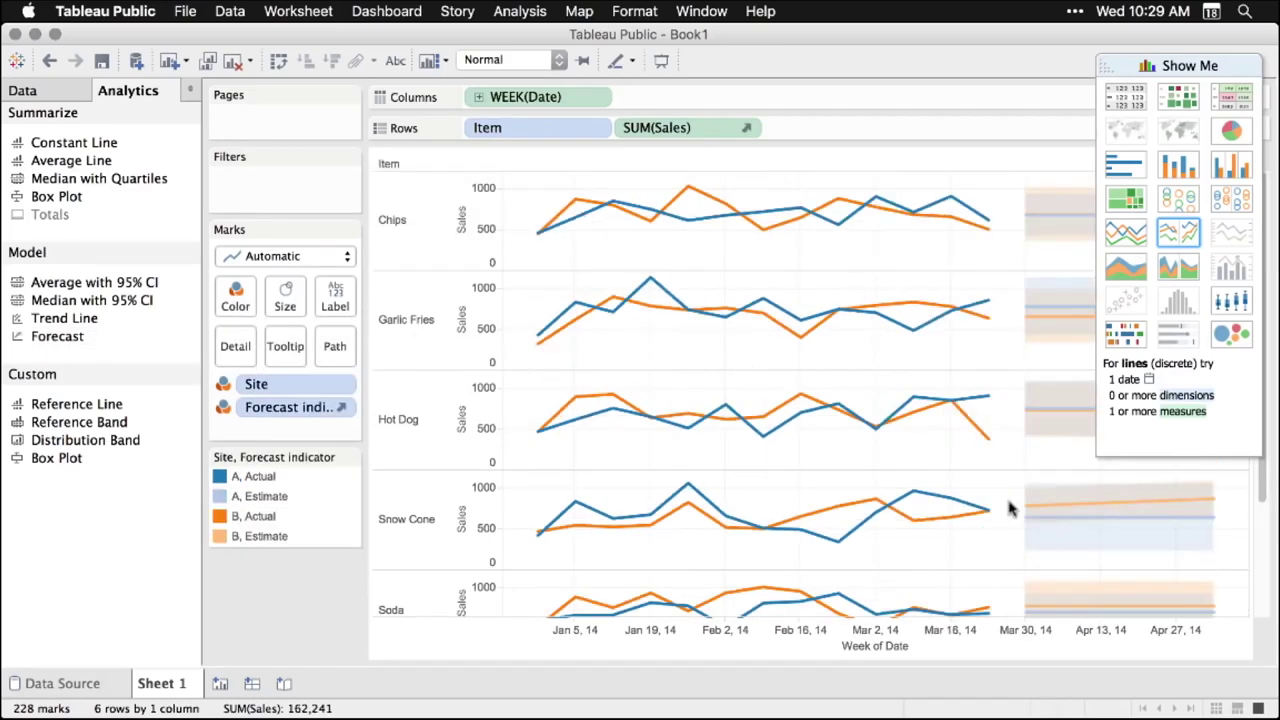
left_click_drag(1105, 64, 491, 263)
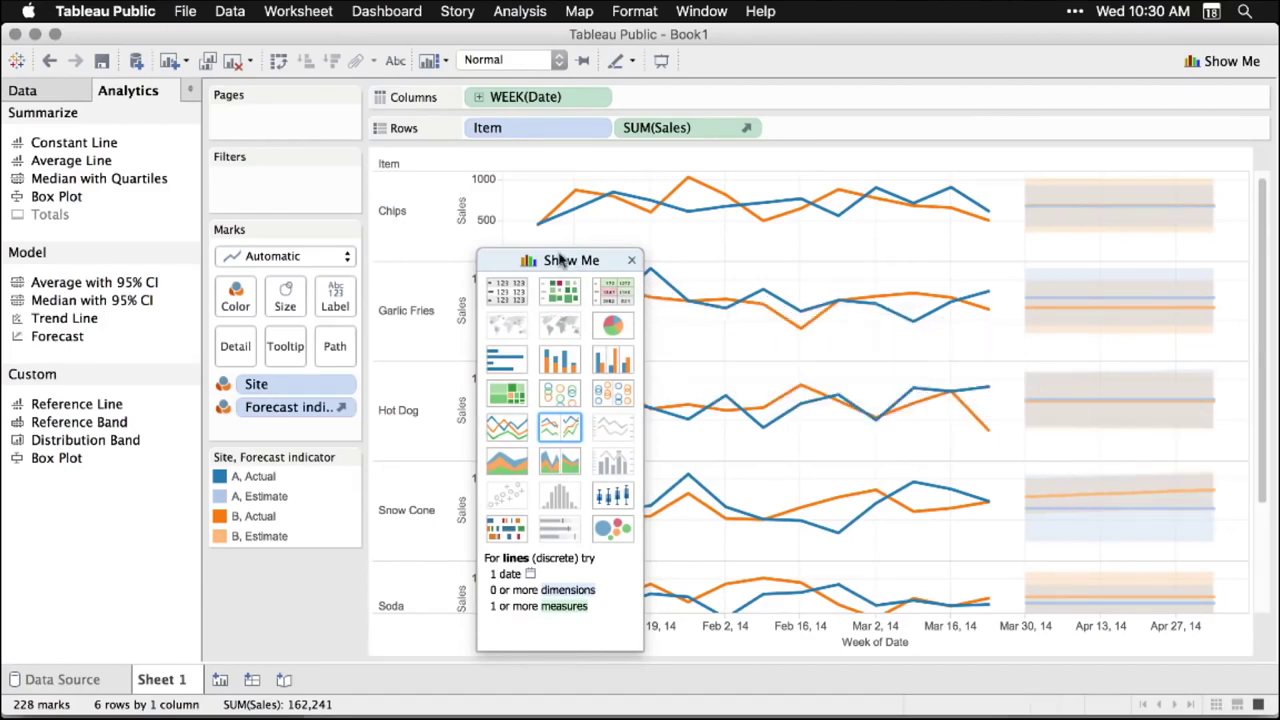
Step: Move the Show Me palette off the charts, start saving the workbook, and sign in with the account e-mail and password
left_click_drag(560, 260, 1187, 91)
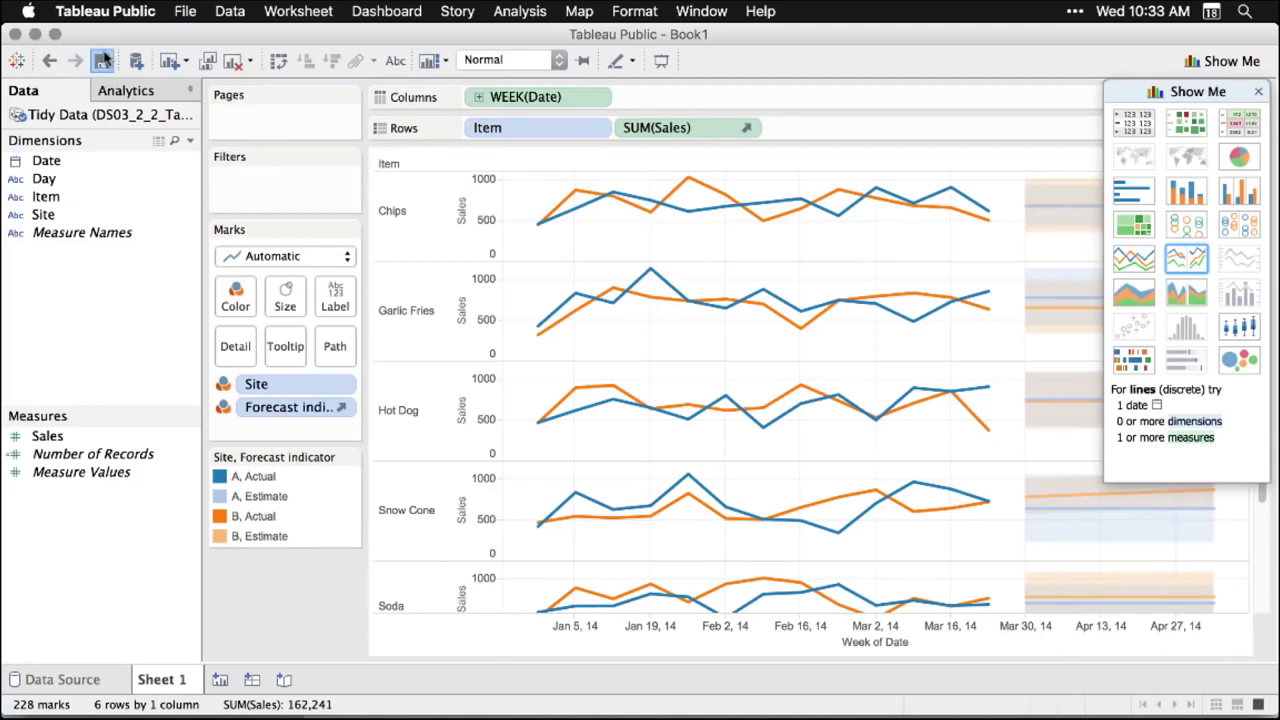
left_click(104, 60)
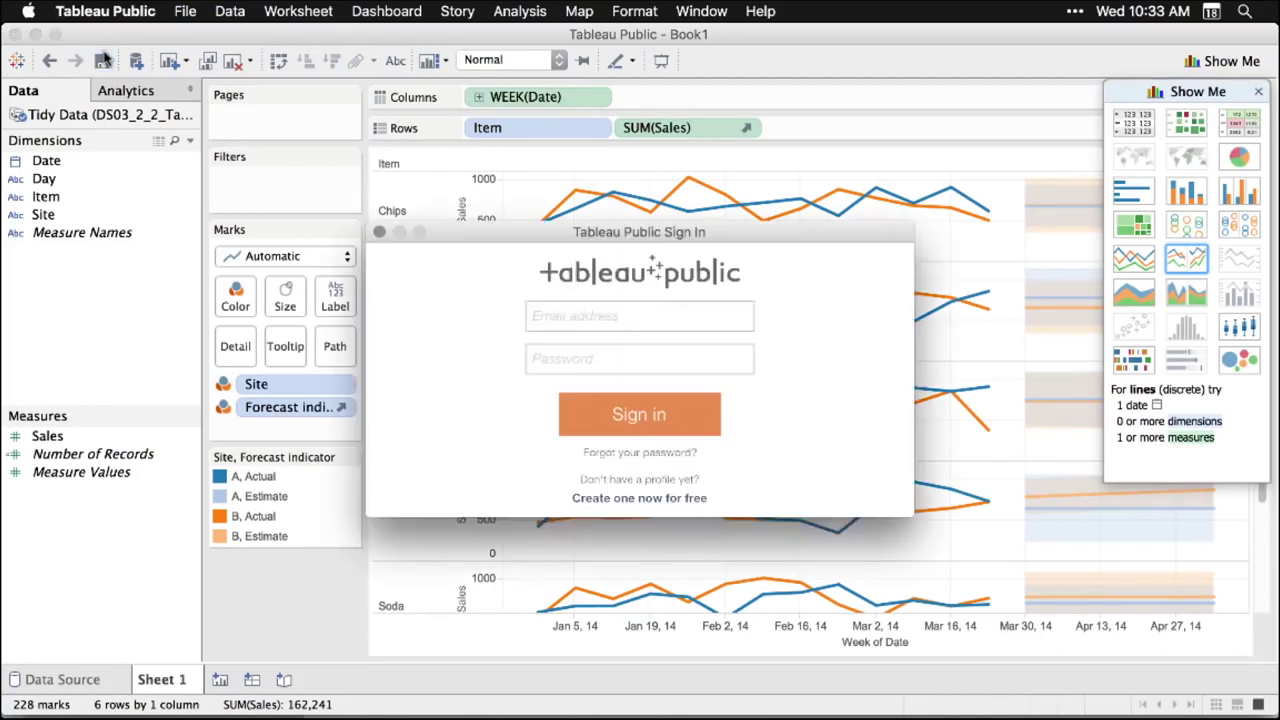
key("super+v")
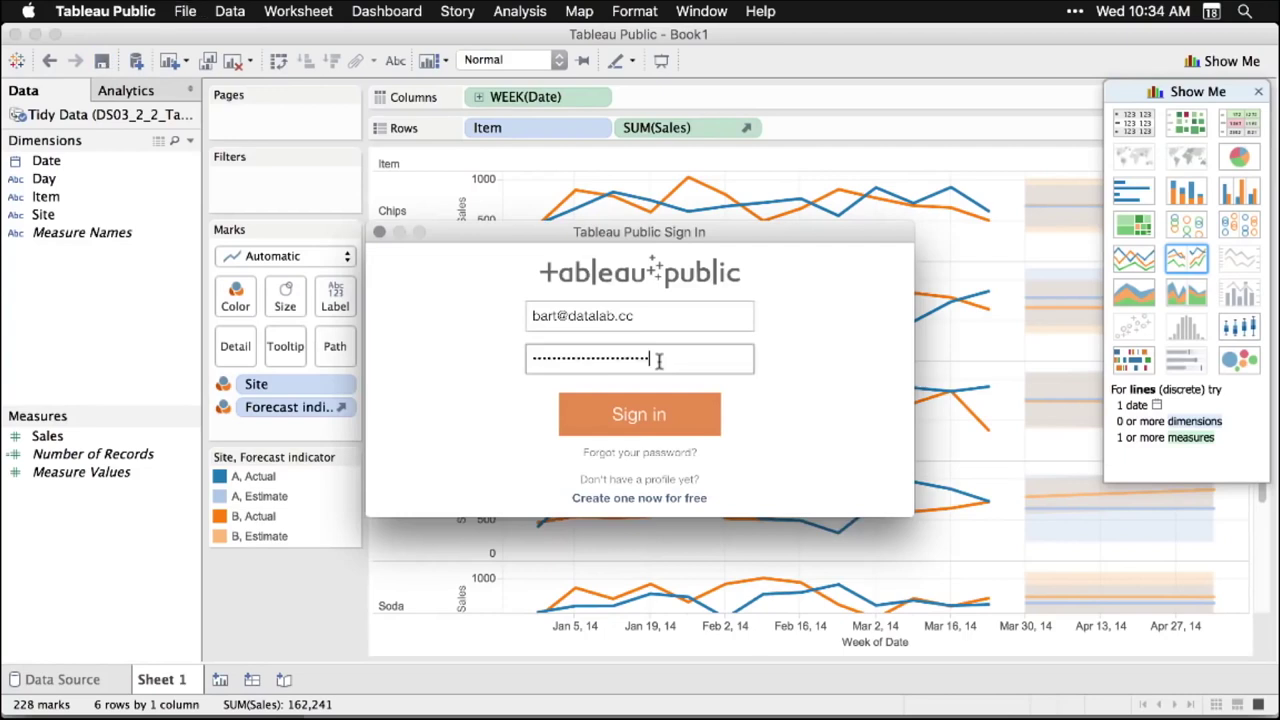
left_click(647, 424)
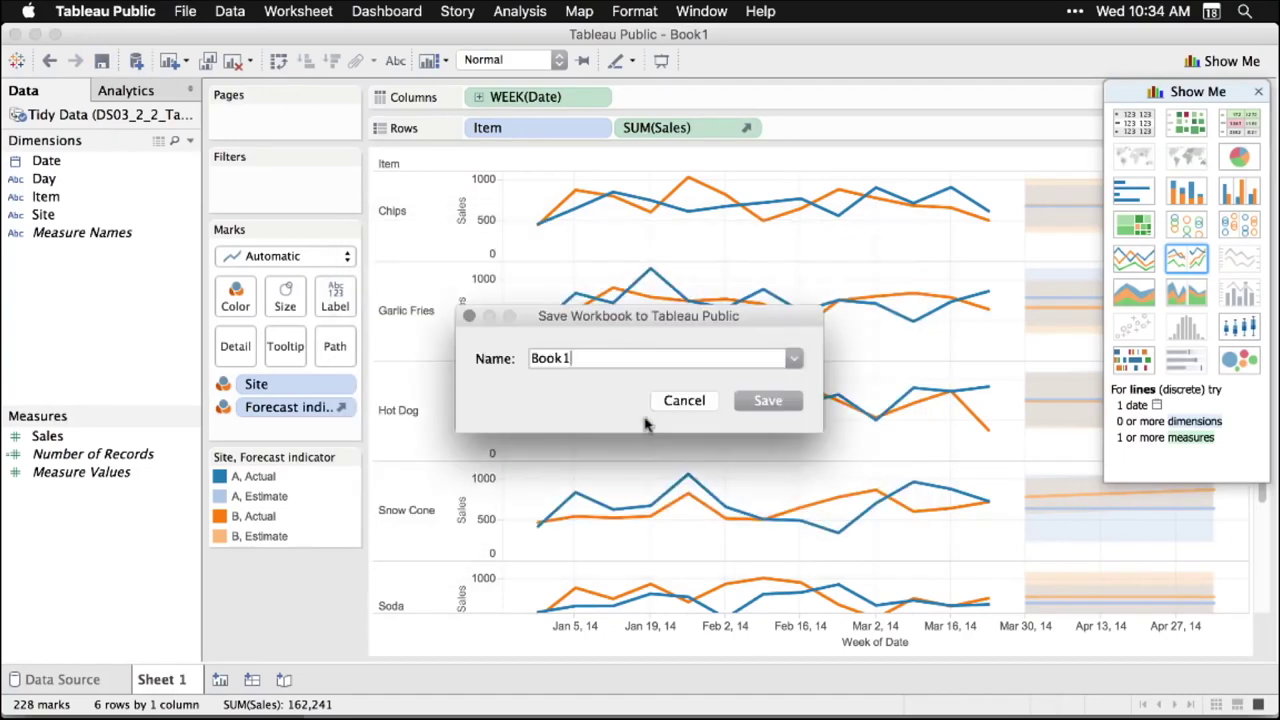
Step: Save the workbook to Tableau Public under the name DS03_2_2_TableauPublic
left_click_drag(586, 360, 505, 360)
type("DS03_2_2_TableauPublic")
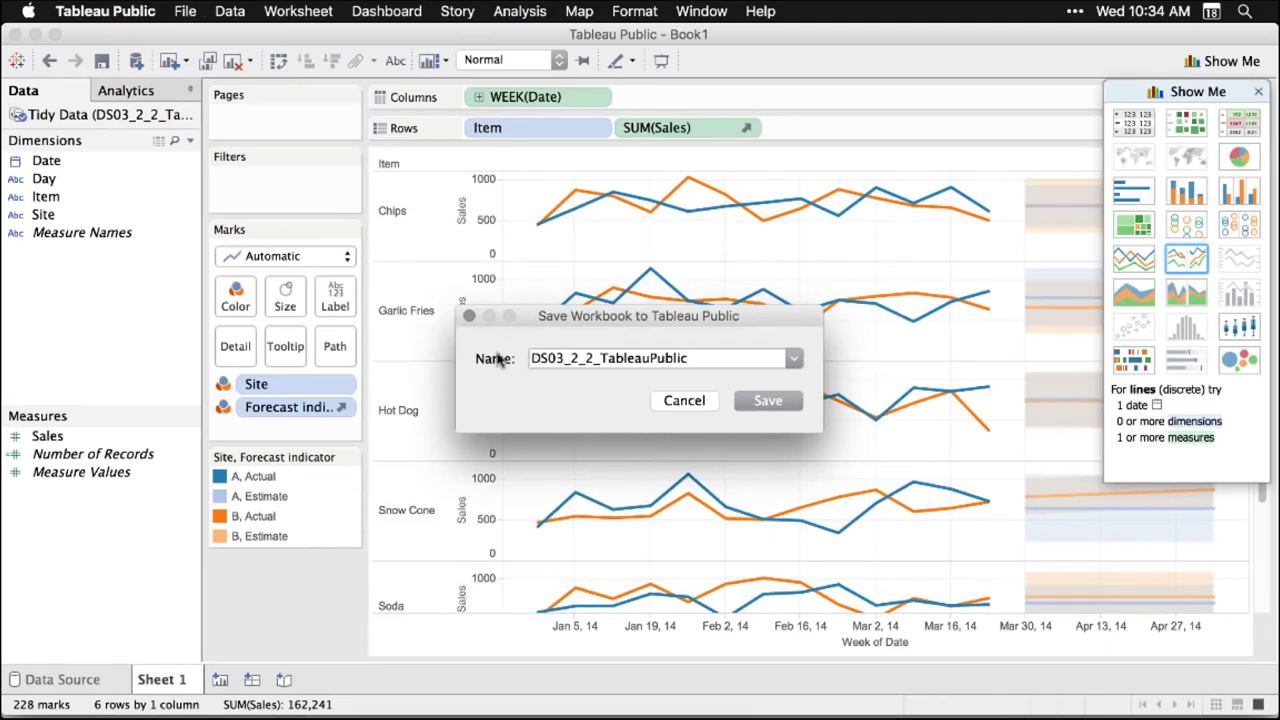
left_click(775, 402)
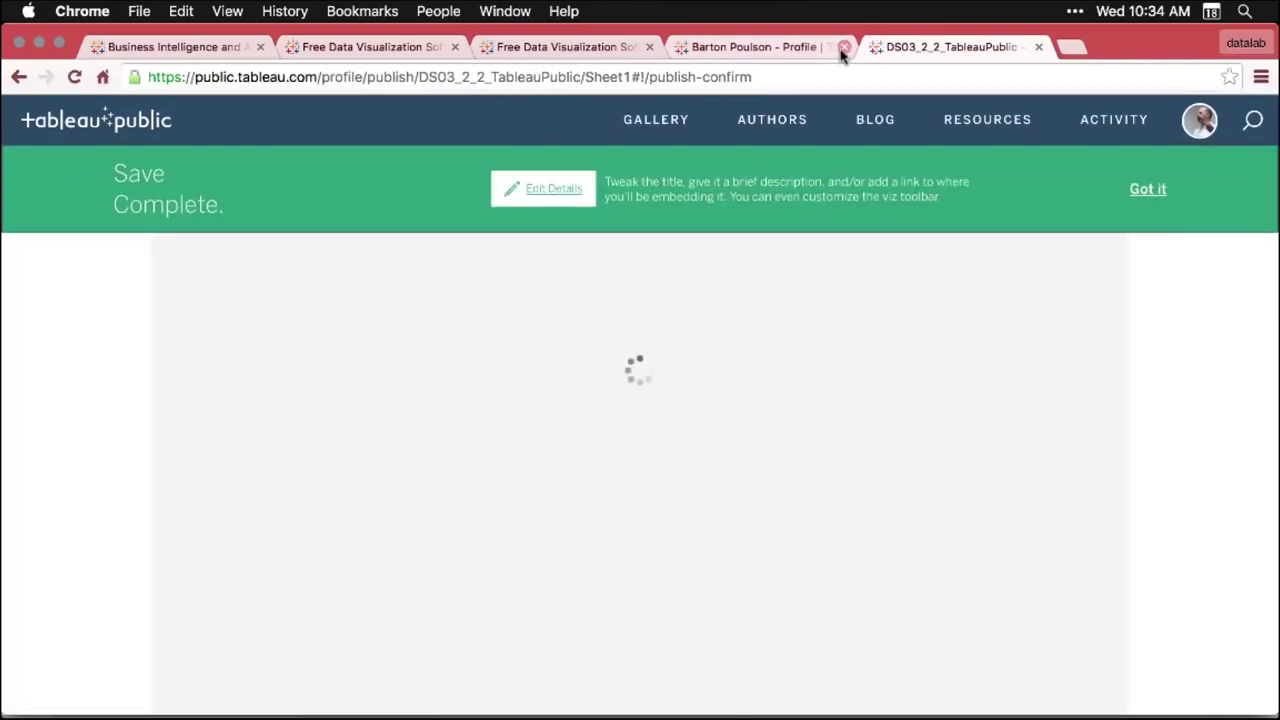
Step: Close the author profile page in Chrome and look through the published sales charts from Chips down to Super Dog
left_click(843, 48)
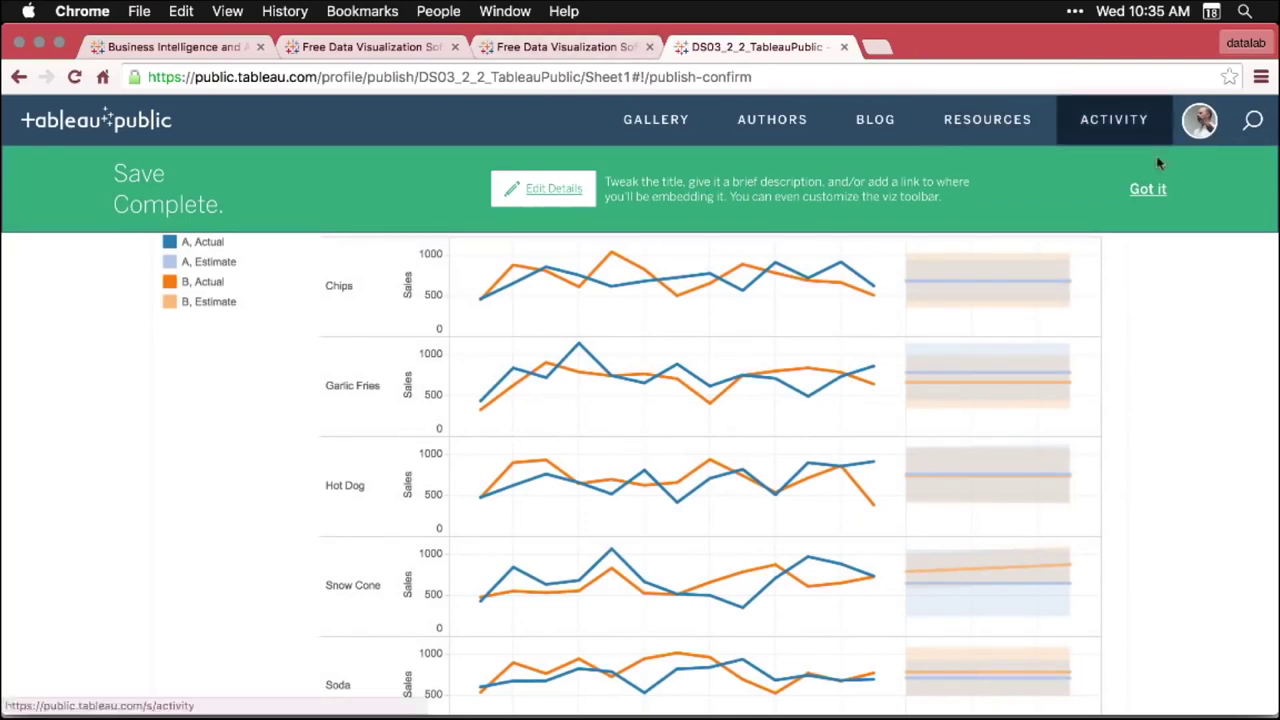
left_click(1205, 121)
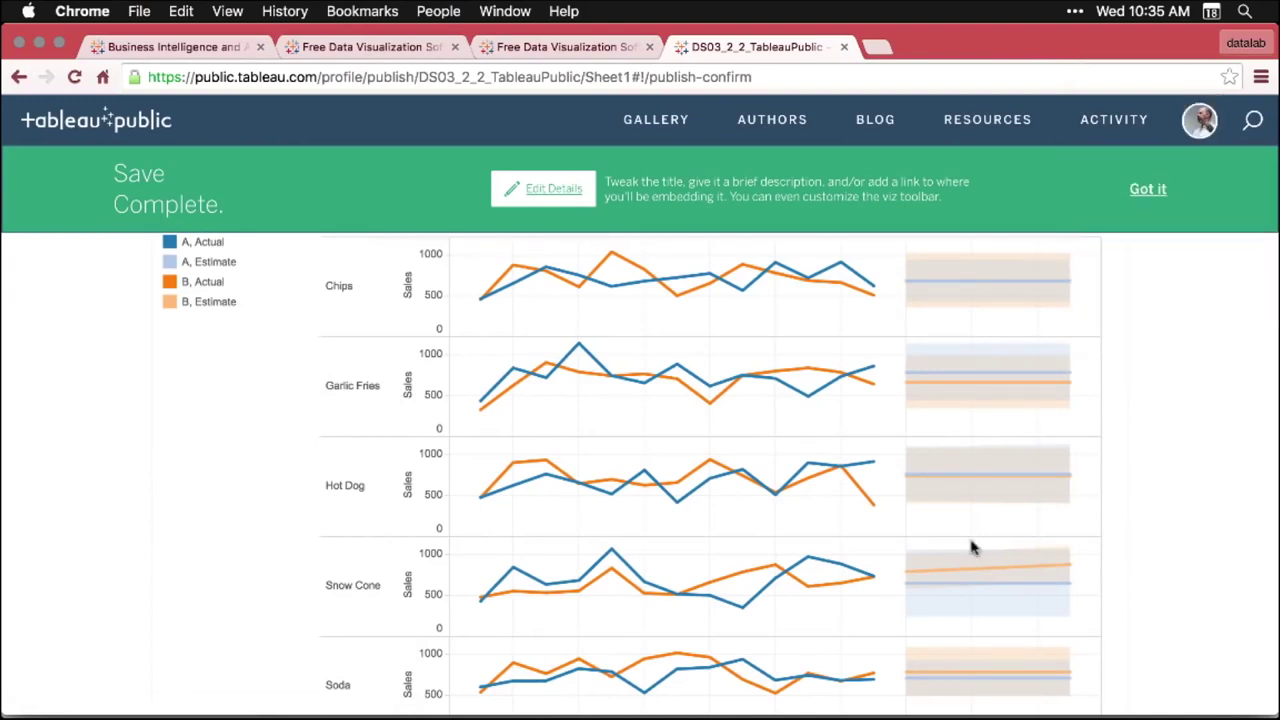
scroll(757, 527, "down", 10)
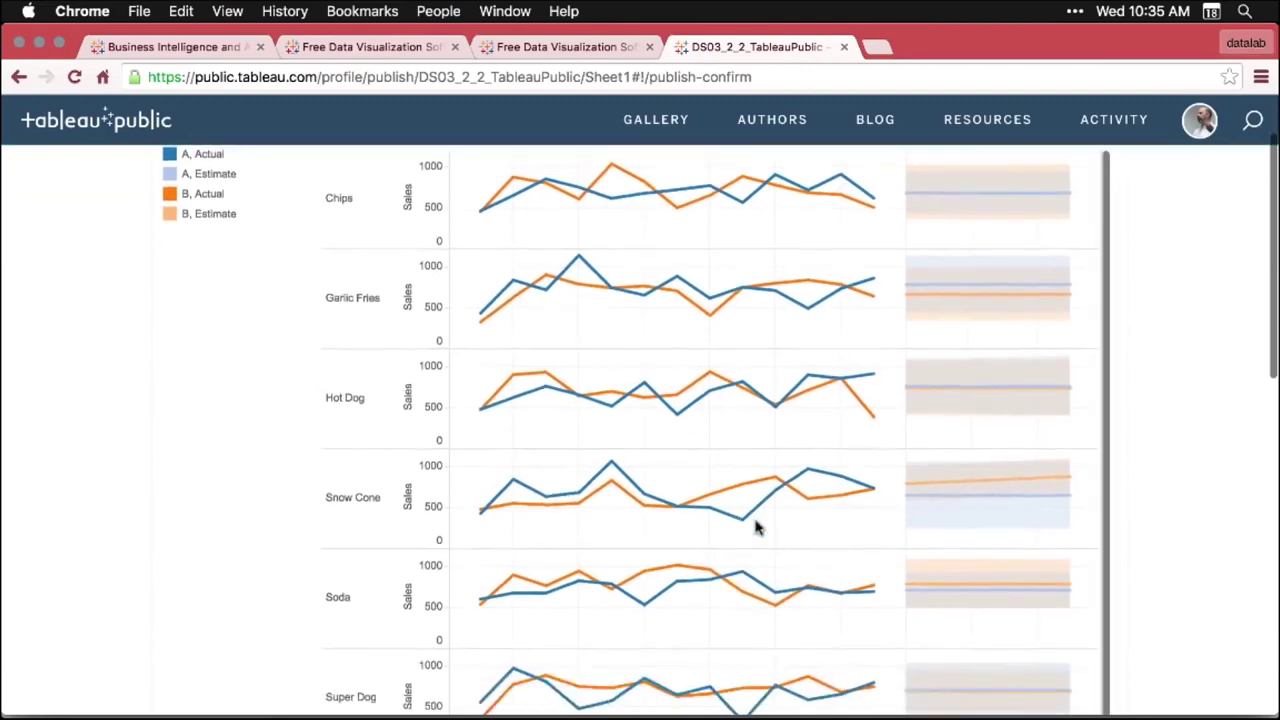
scroll(757, 527, "down", 2)
scroll(757, 527, "up", 7)
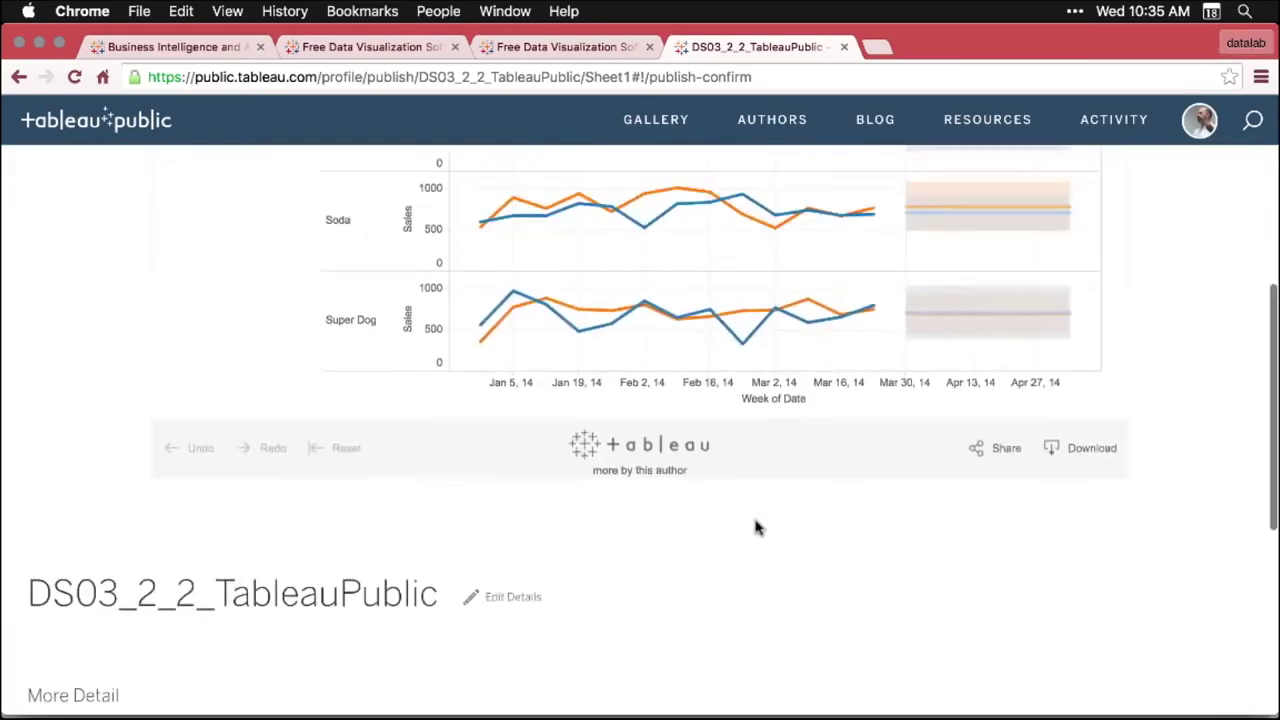
scroll(757, 527, "up", 1)
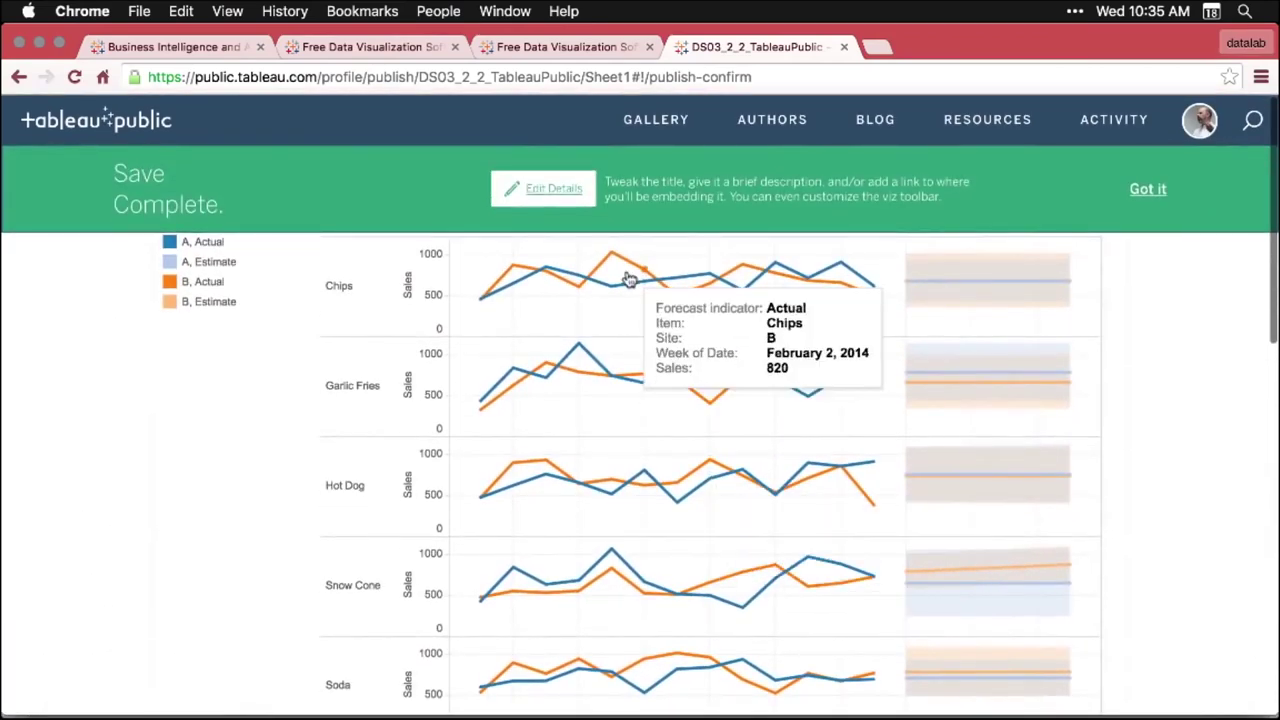
Step: Edit the published viz's details to show workbook sheets as tabs, and save the change
left_click(551, 195)
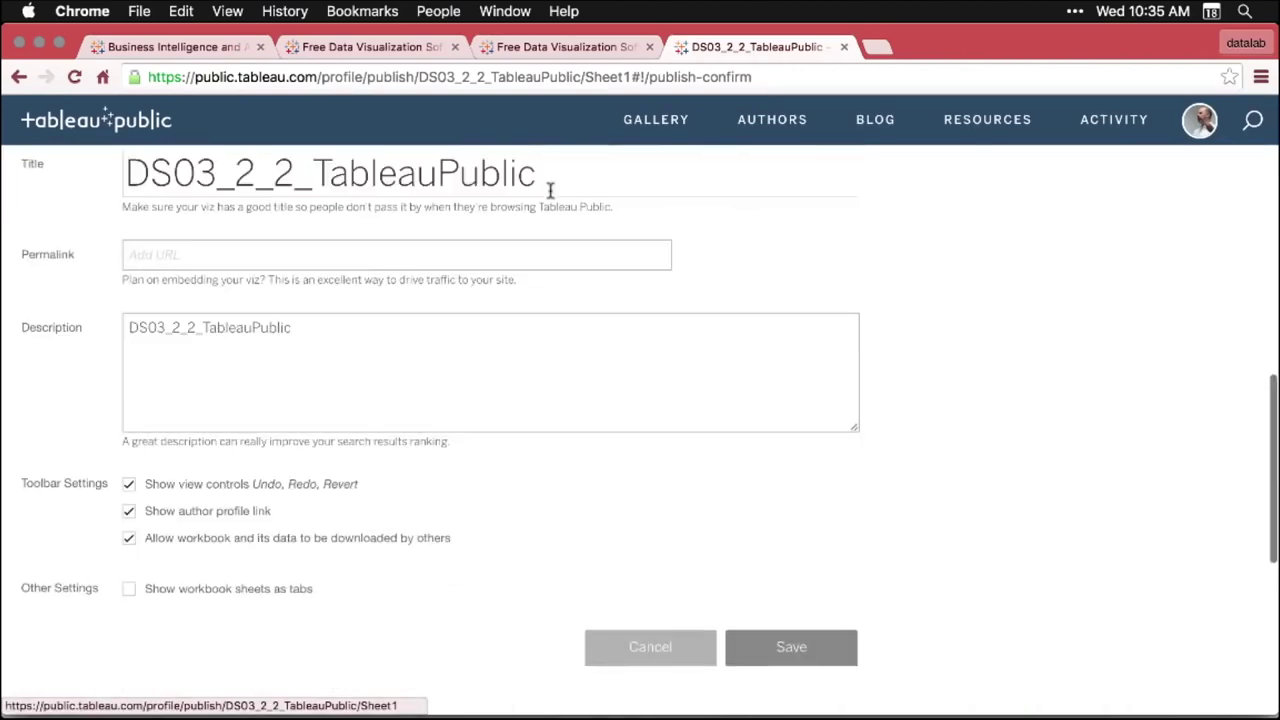
left_click(296, 334)
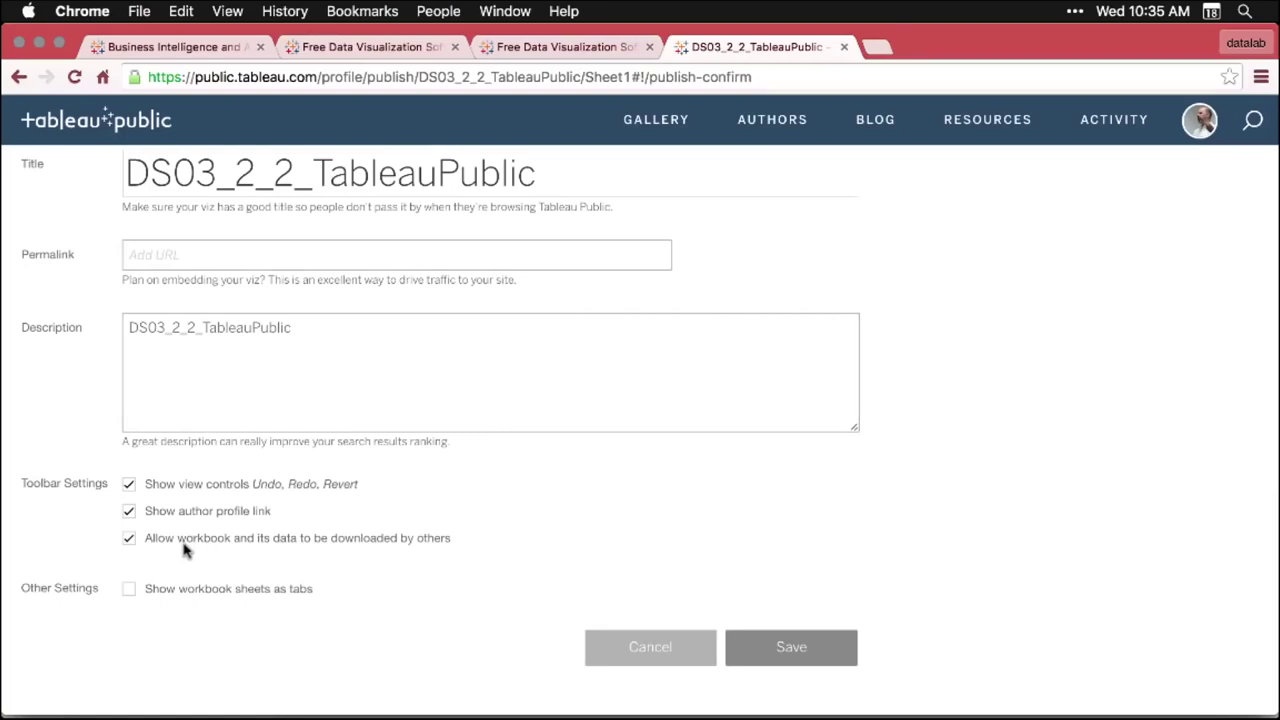
left_click(129, 590)
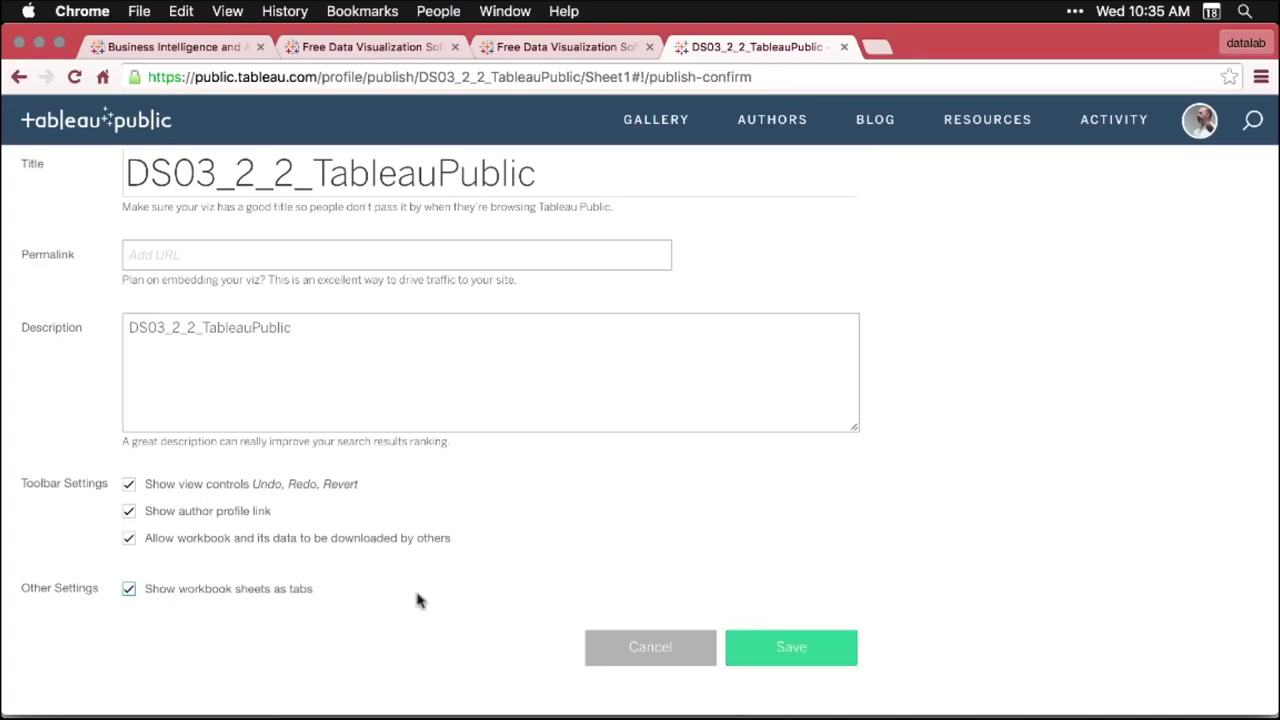
left_click(810, 652)
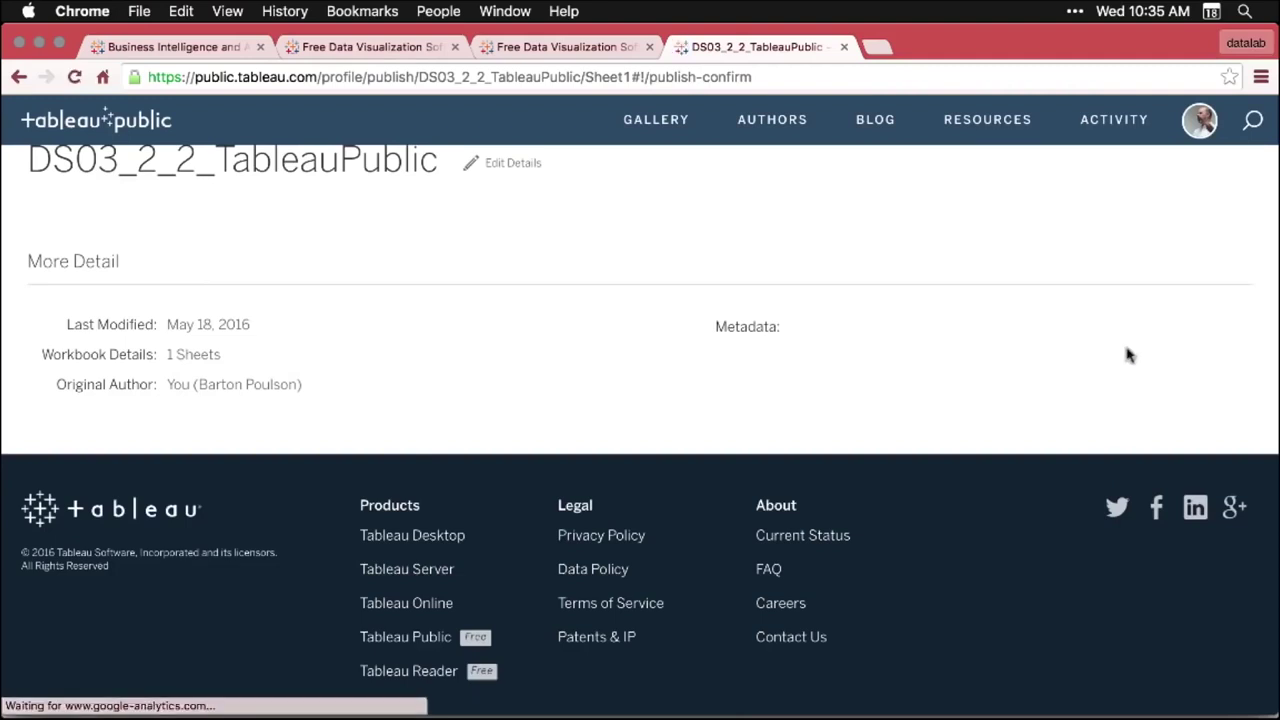
scroll(1128, 355, "up", 5)
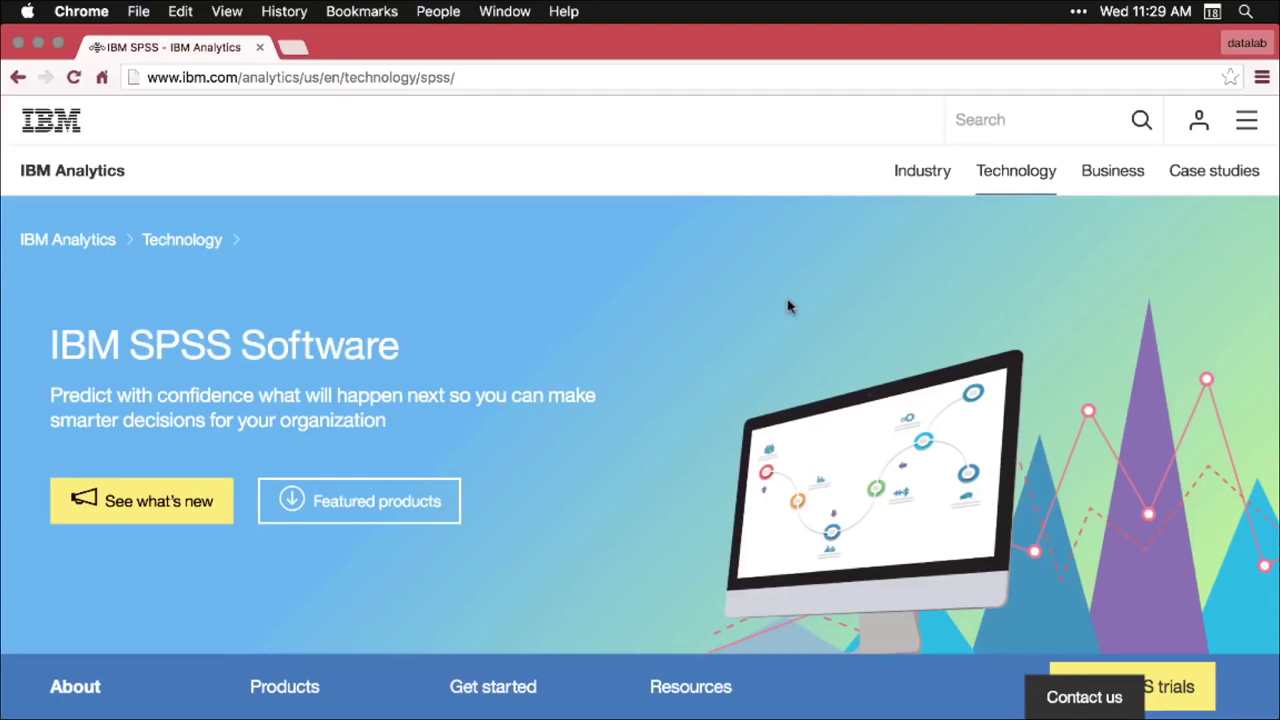
Step: Read the IBM SPSS Software web page from its introduction through the overview of analytics capabilities
scroll(788, 307, "down", 2)
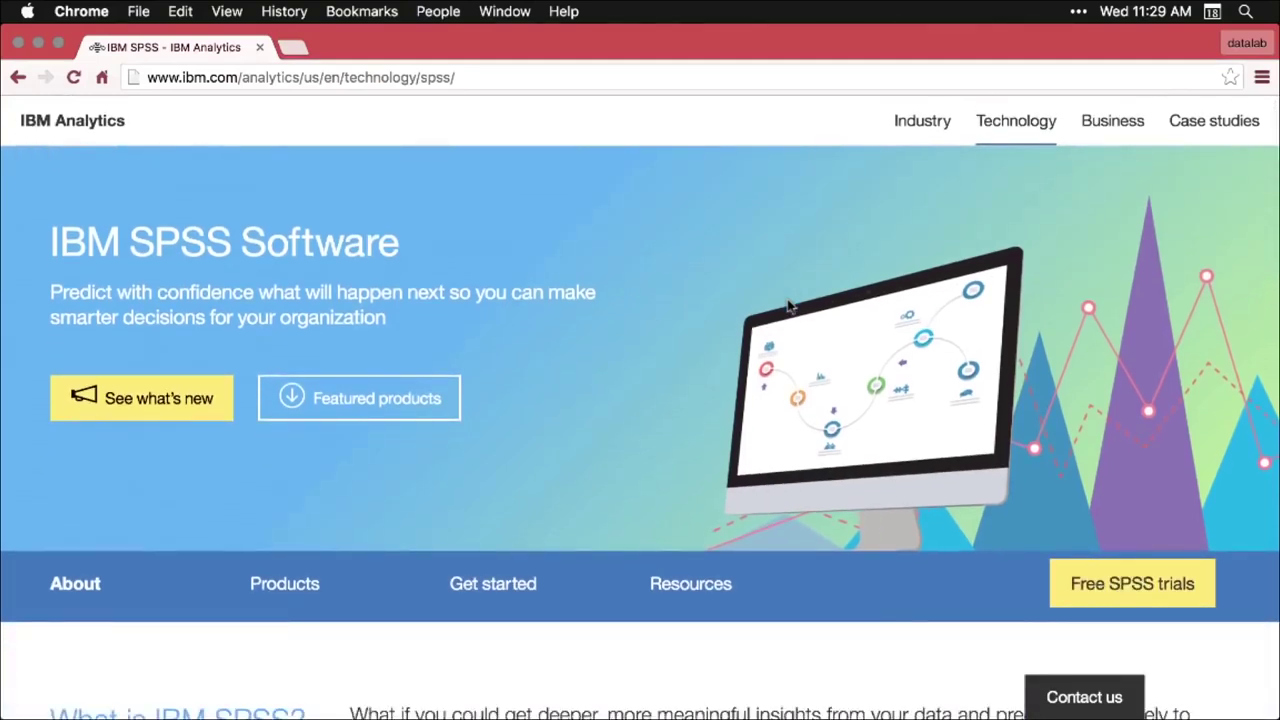
scroll(788, 307, "down", 1)
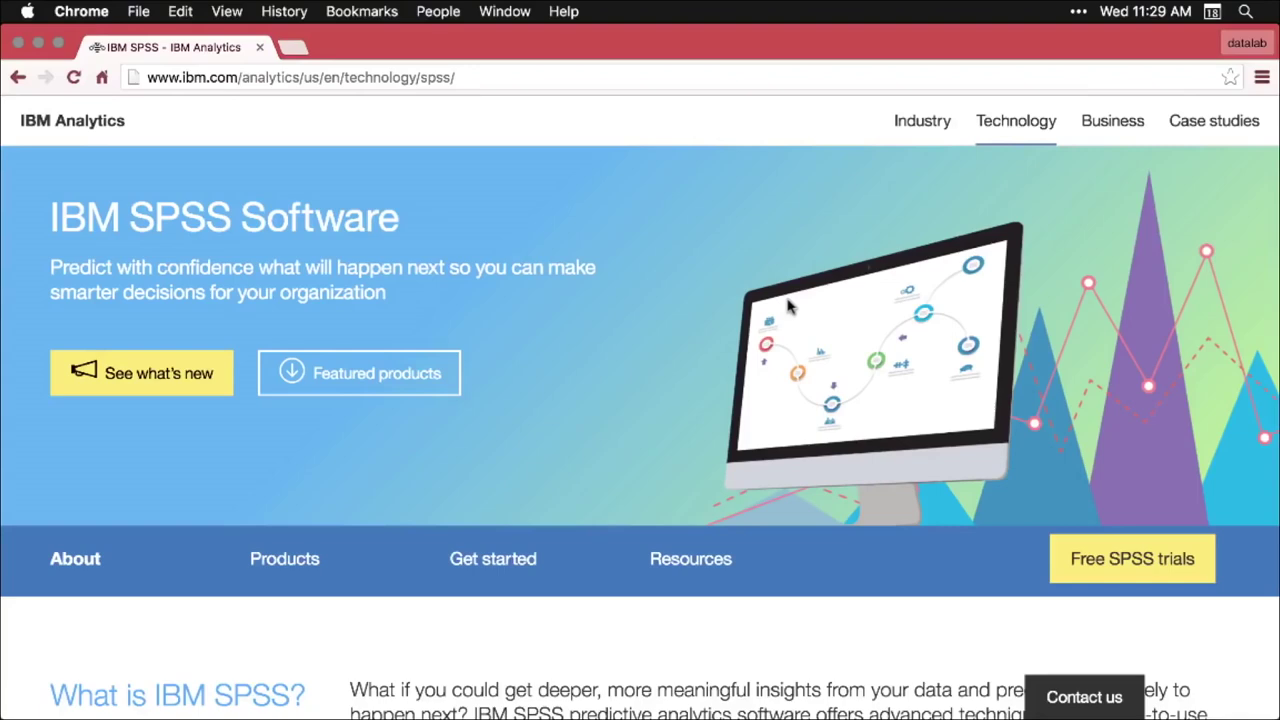
scroll(789, 305, "down", 3)
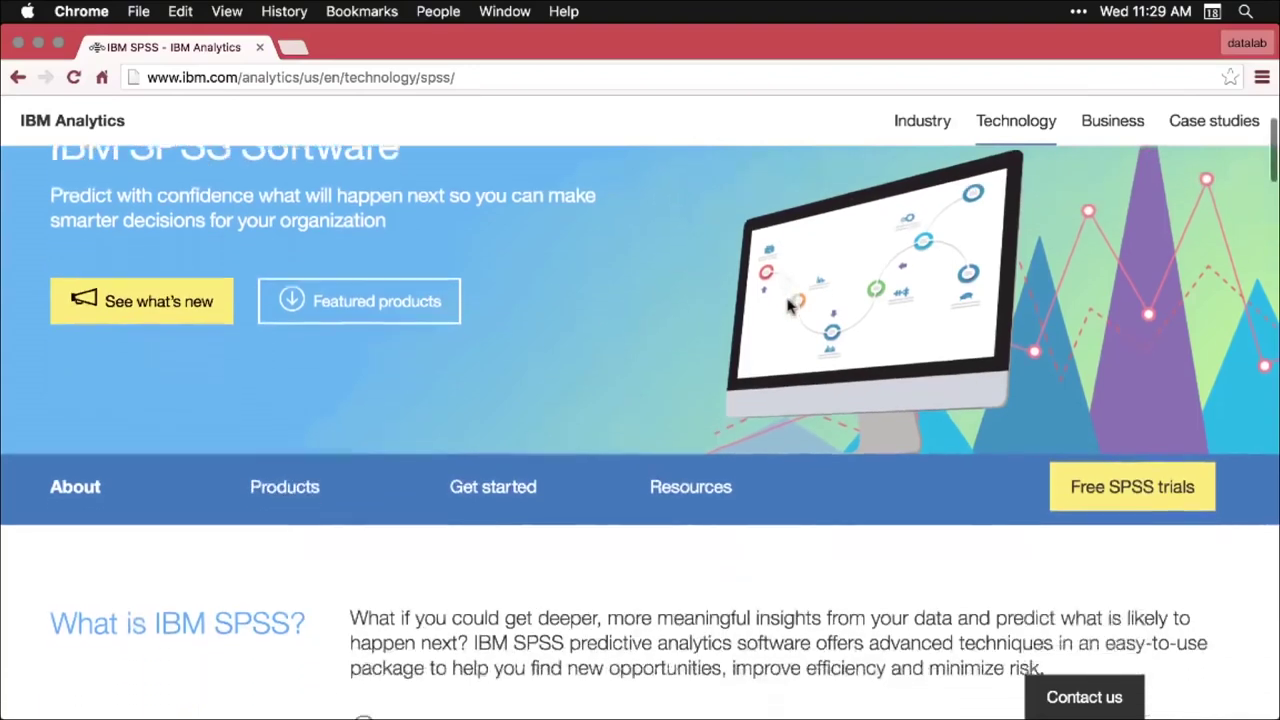
scroll(789, 305, "down", 6)
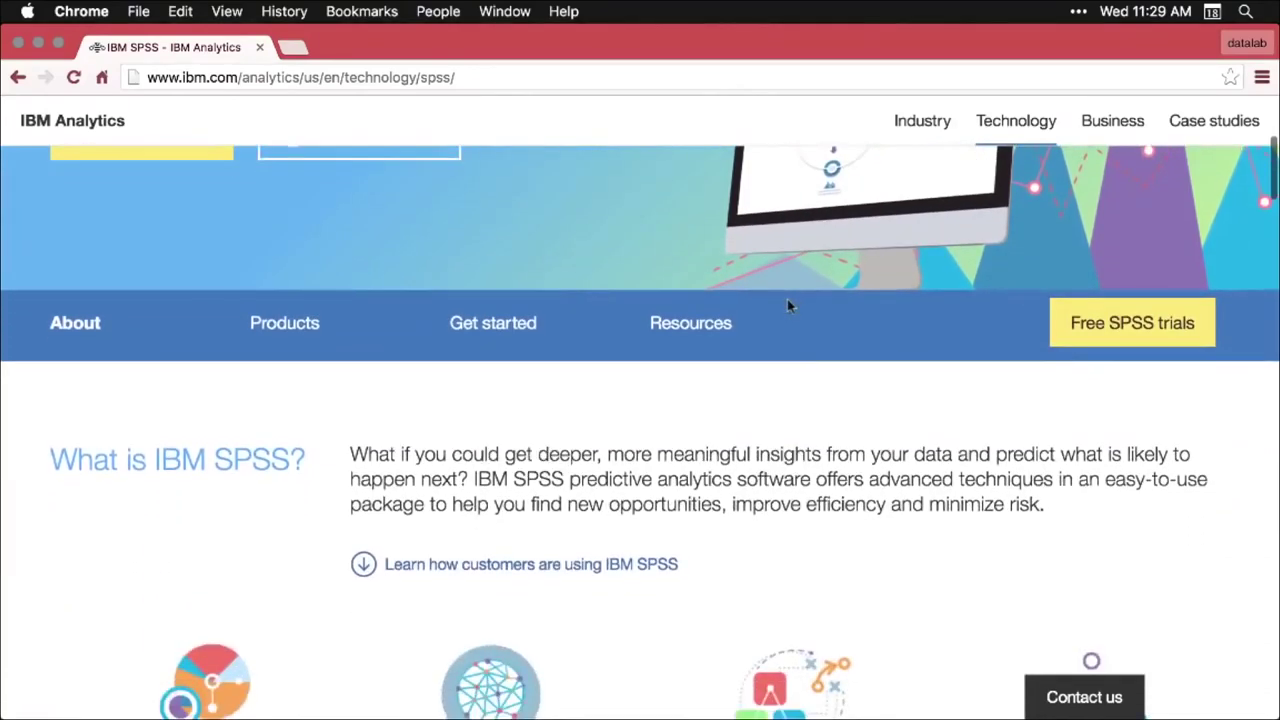
scroll(789, 305, "down", 2)
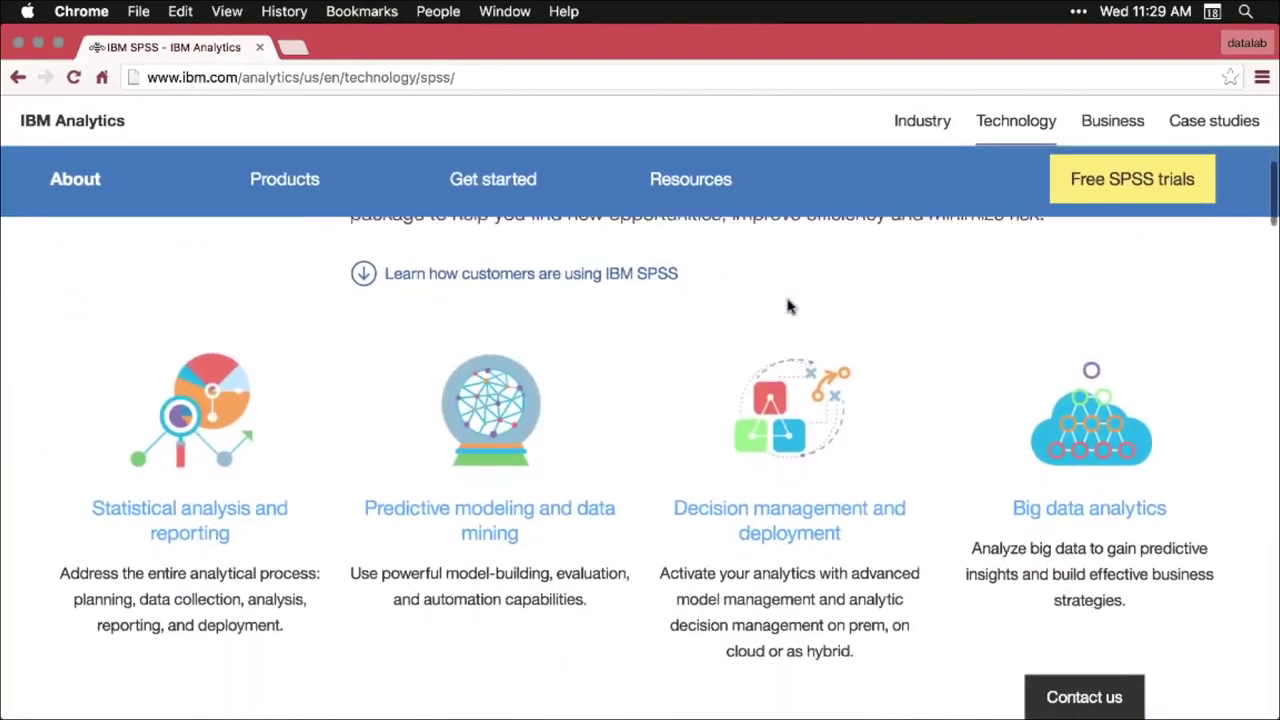
scroll(789, 305, "down", 1)
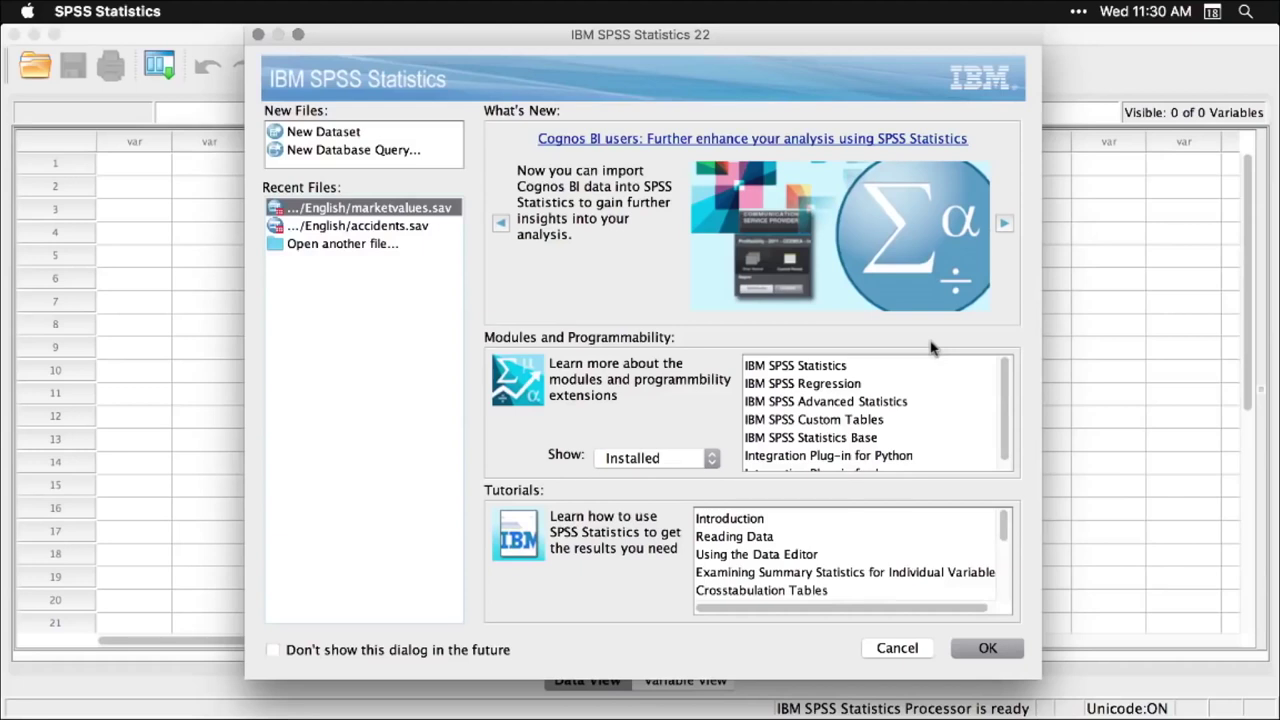
Step: Dismiss the SPSS Statistics start dialog, open marketvalues.sav from the Samples/English folder via Path Finder, and look over its rows
left_click(897, 648)
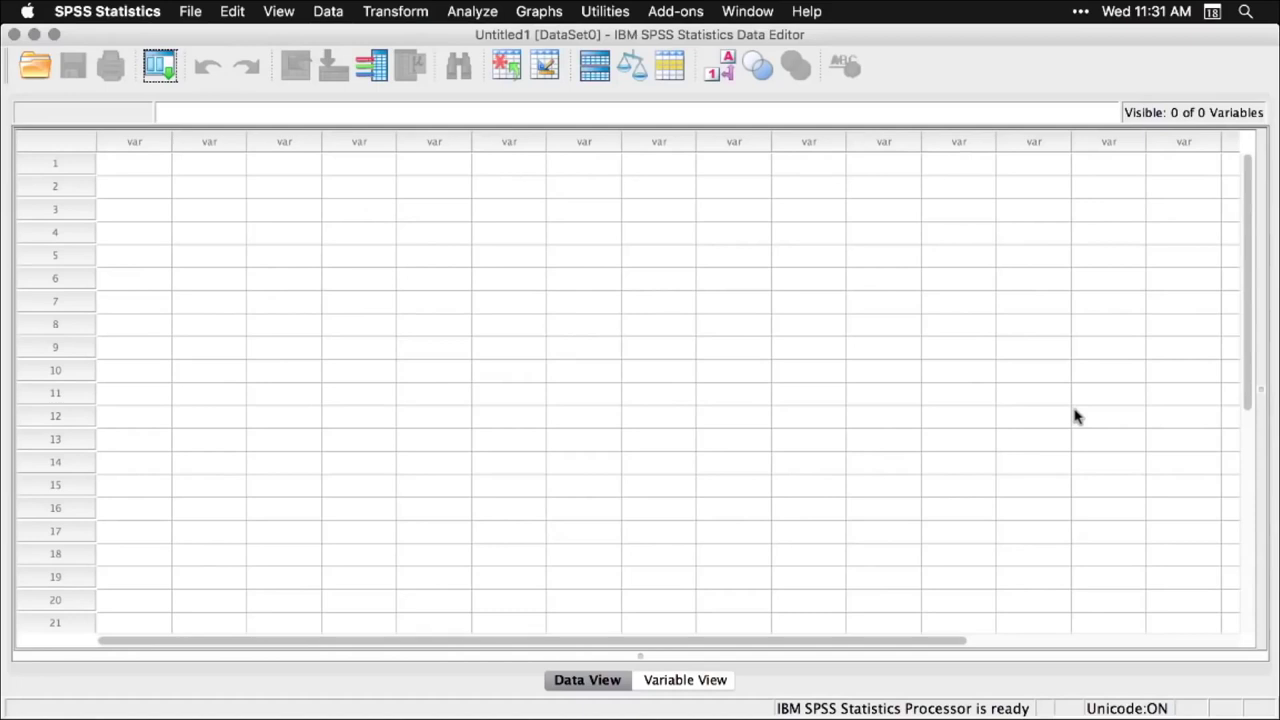
key("super+Tab")
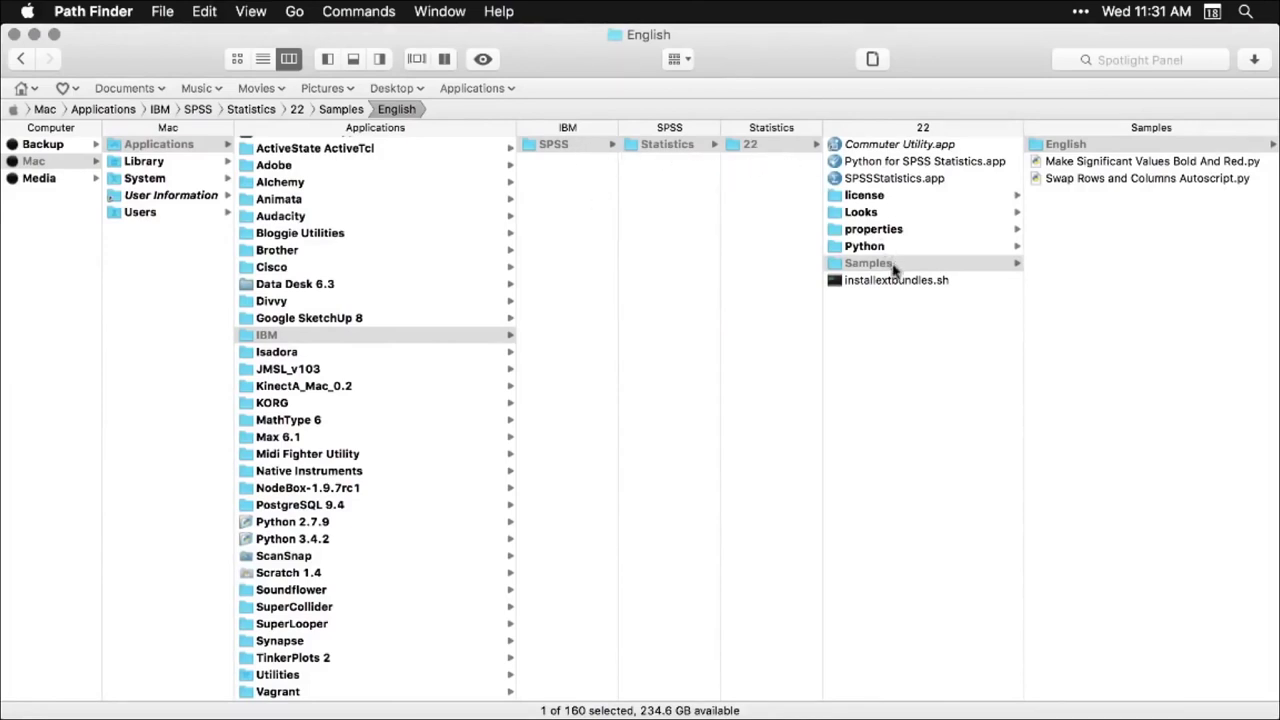
left_click(1155, 150)
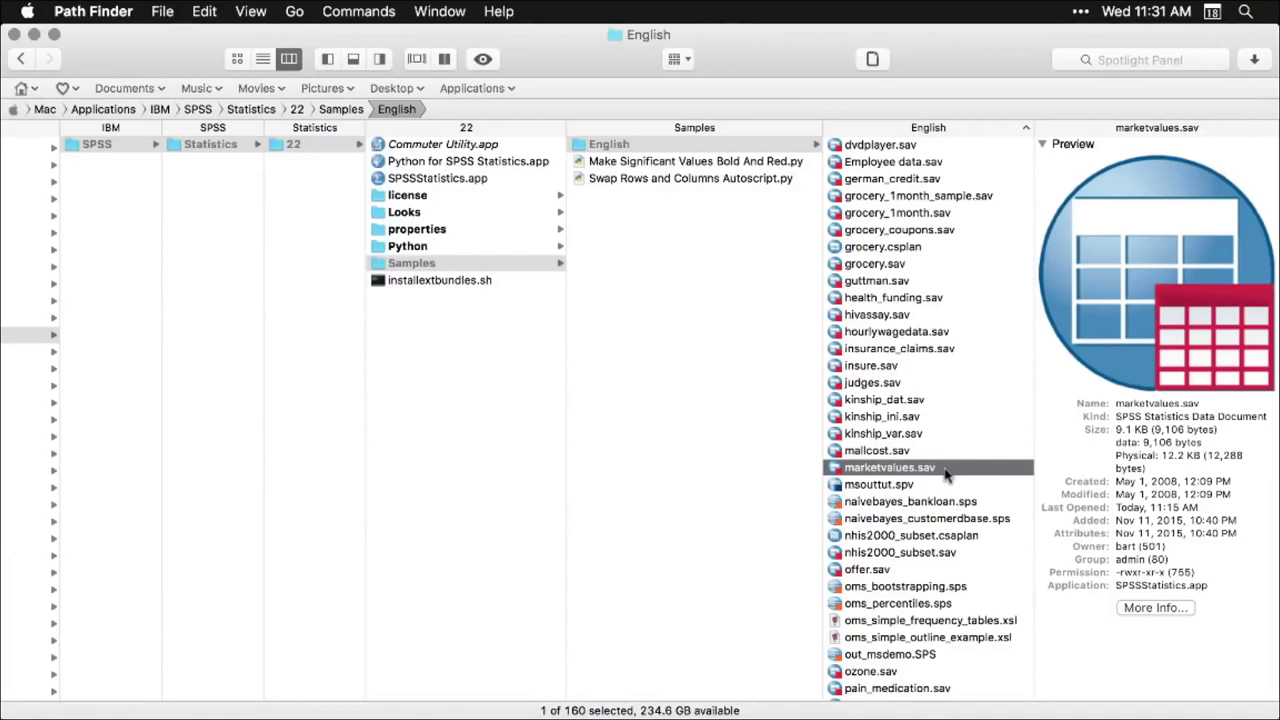
double_click(836, 470)
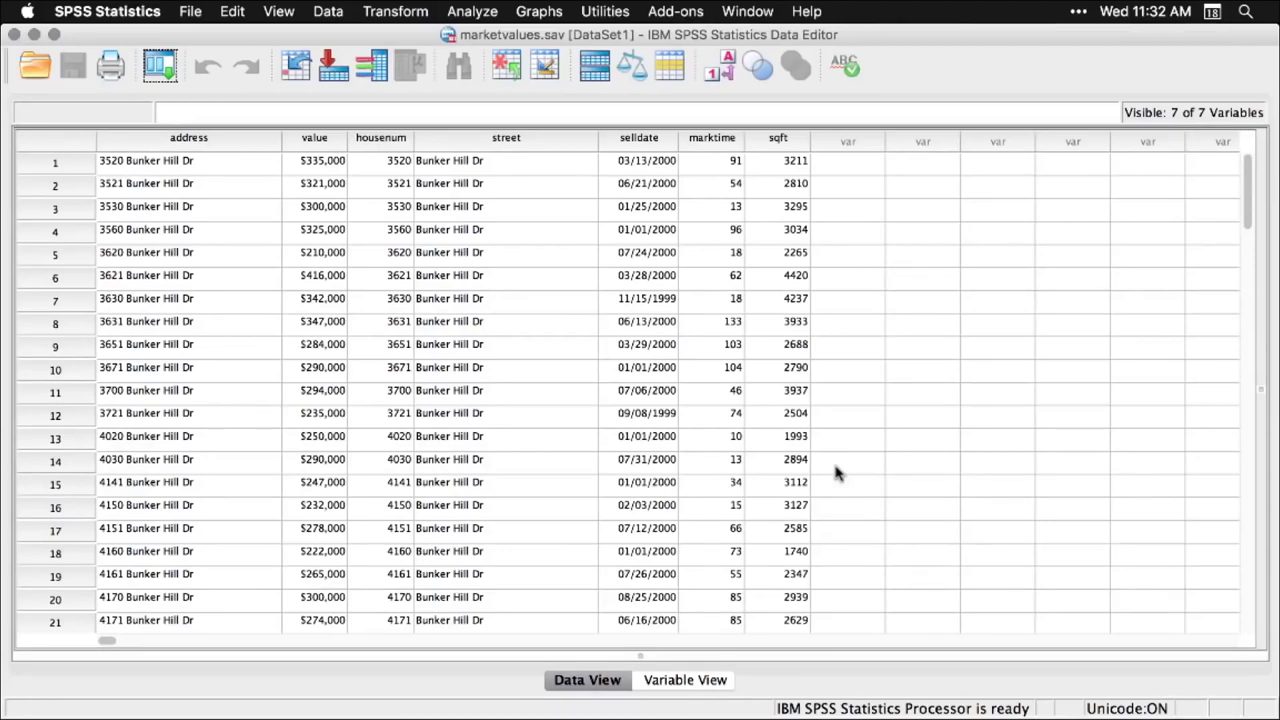
scroll(838, 474, "down", 10)
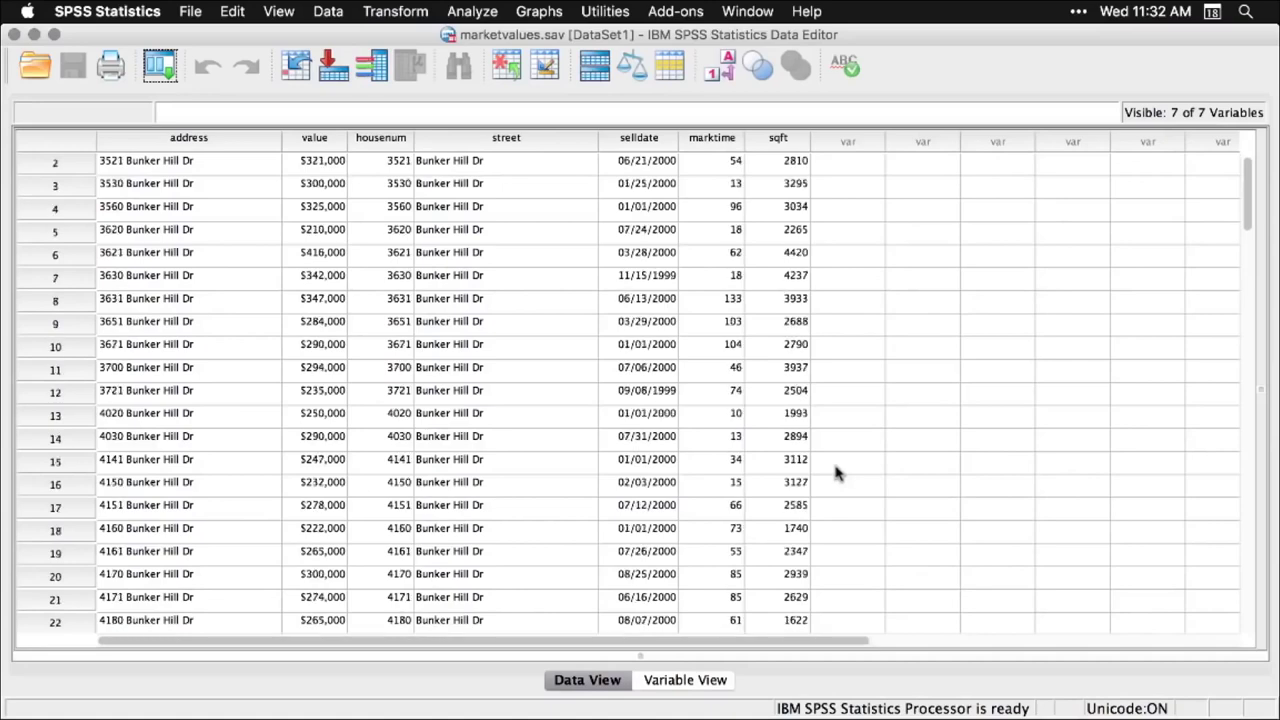
scroll(838, 474, "down", 7)
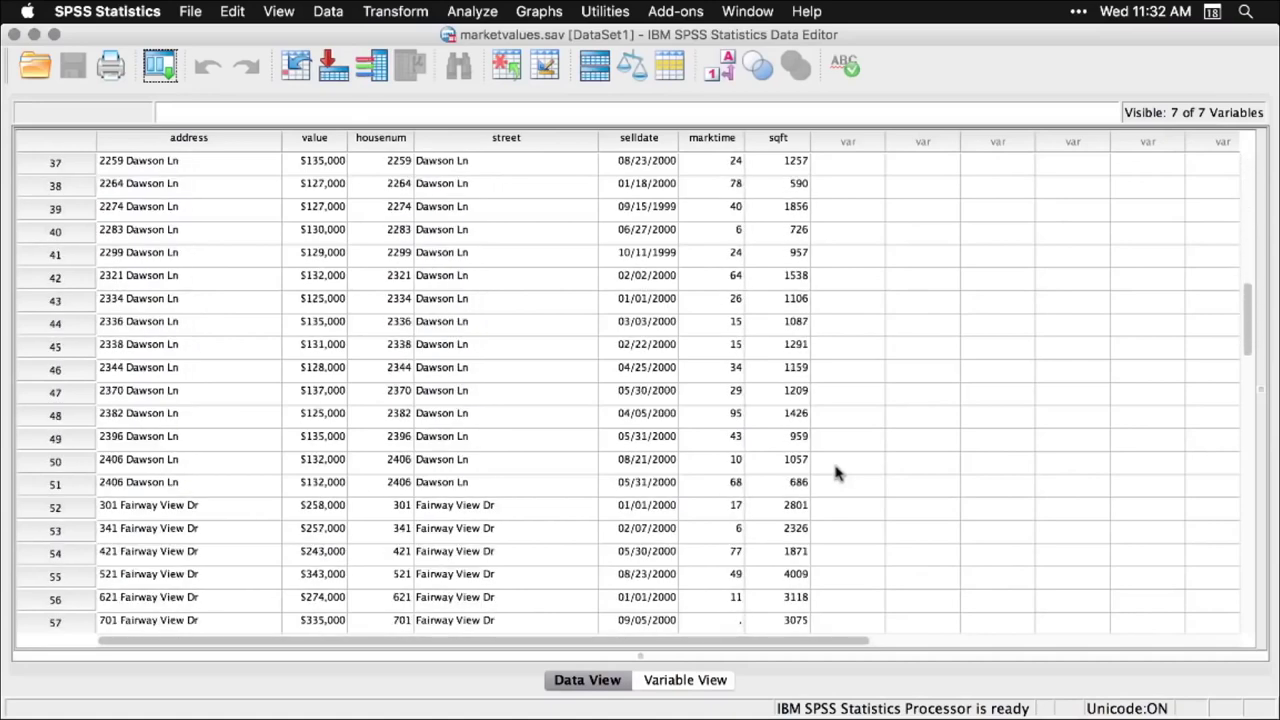
scroll(838, 474, "up", 18)
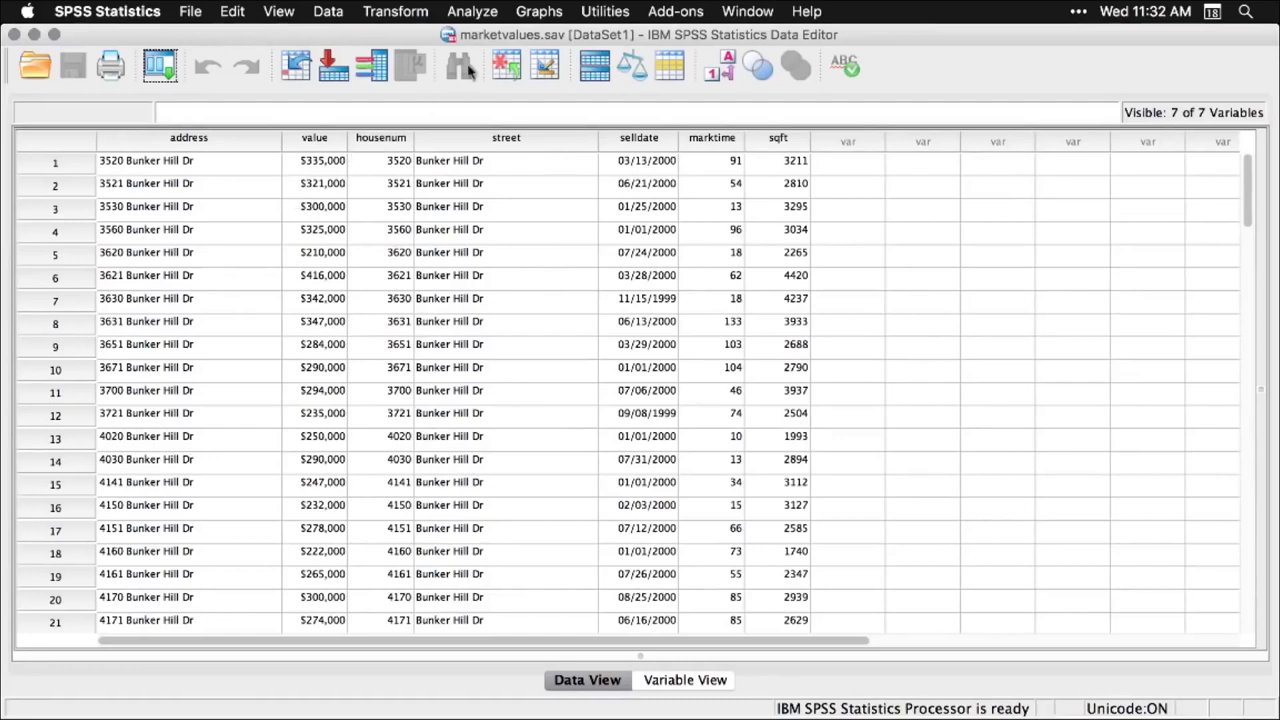
Step: Create a legacy histogram of Purchase Price [value] with the normal curve displayed
left_click(551, 12)
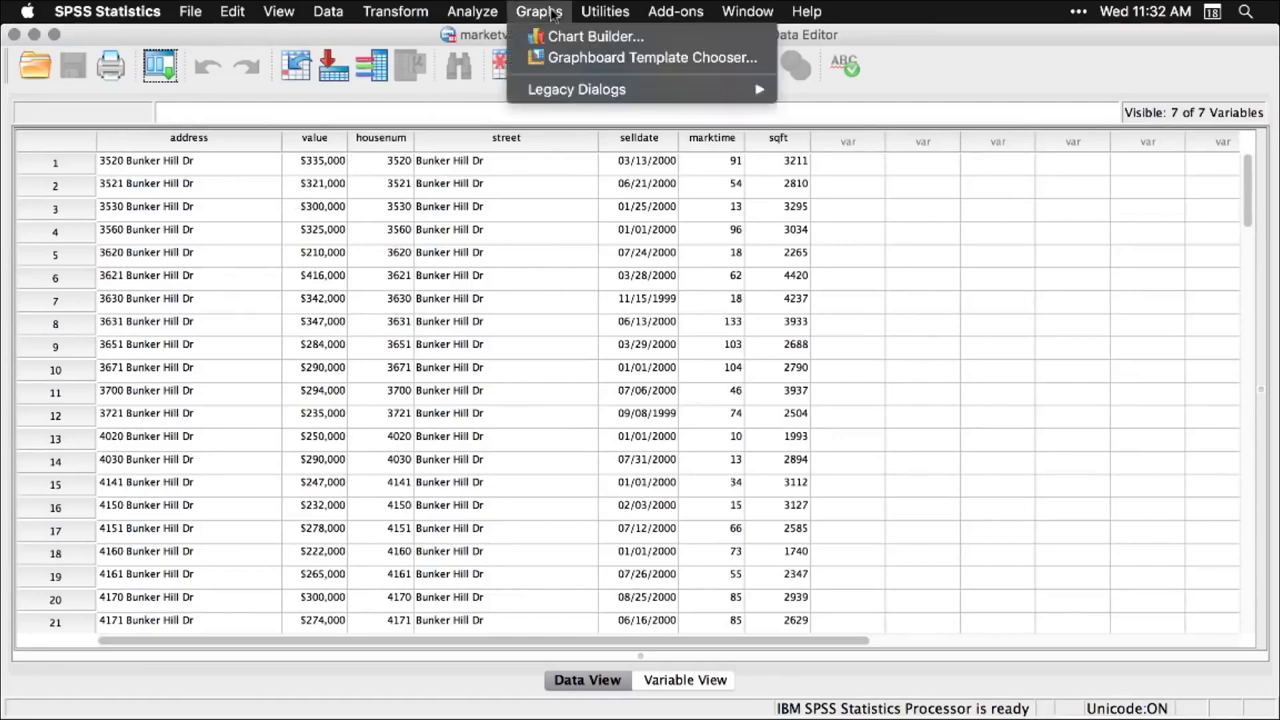
mouse_move(565, 90)
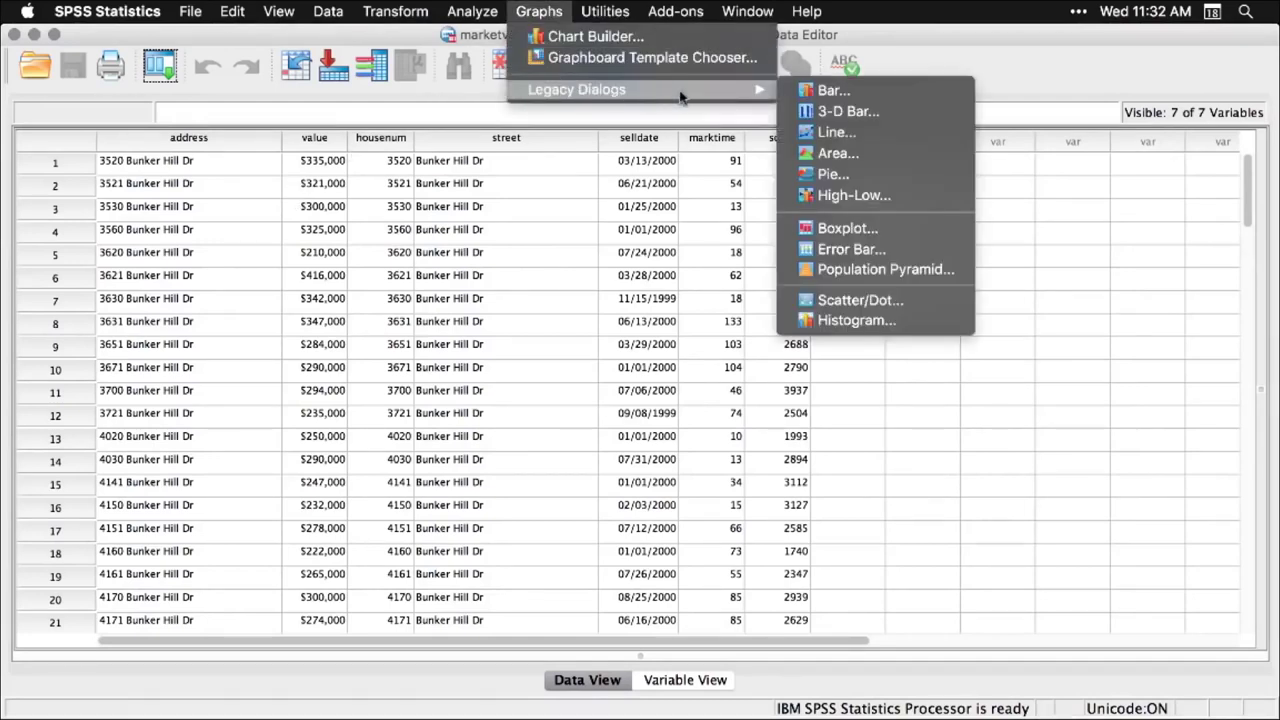
left_click(838, 322)
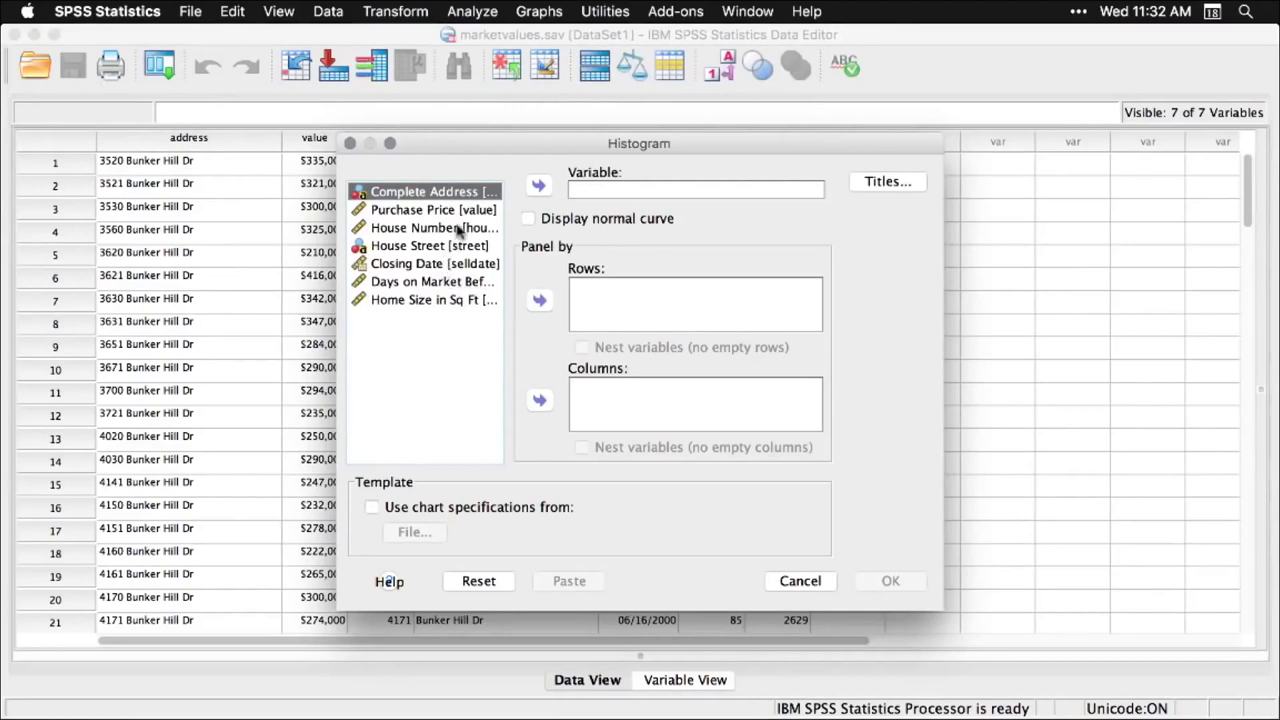
left_click(420, 209)
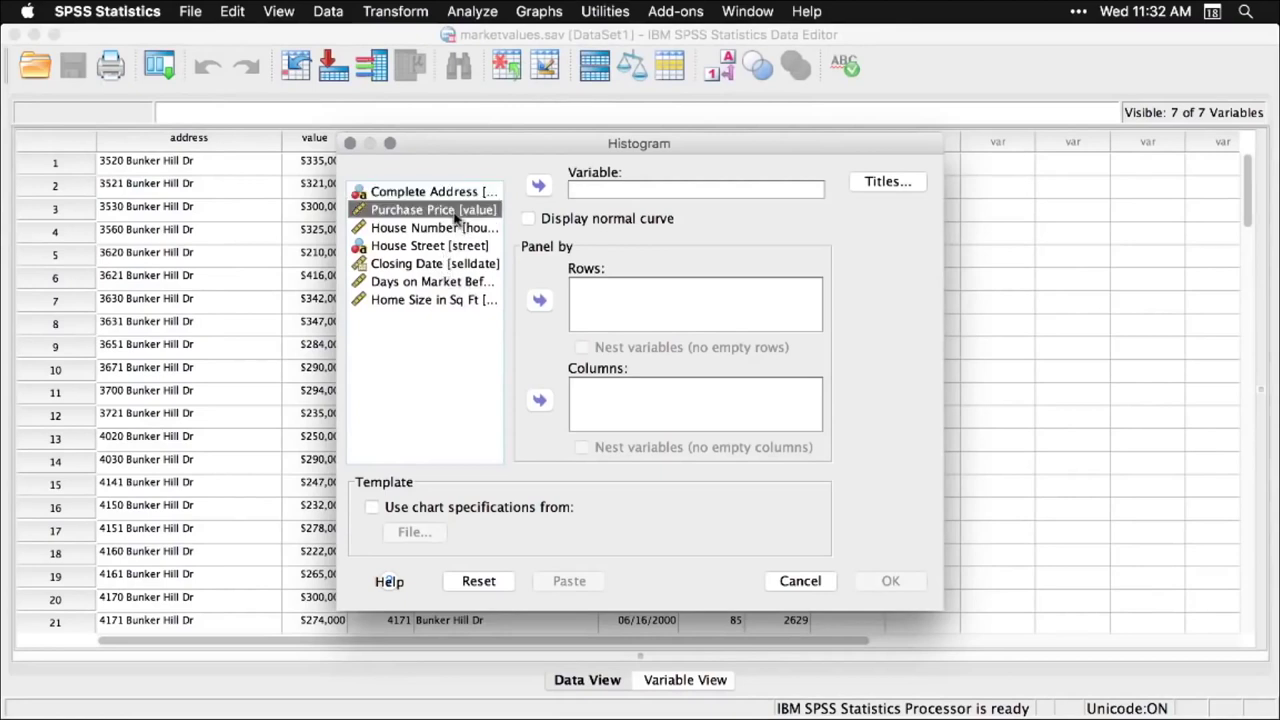
left_click(540, 188)
left_click(527, 216)
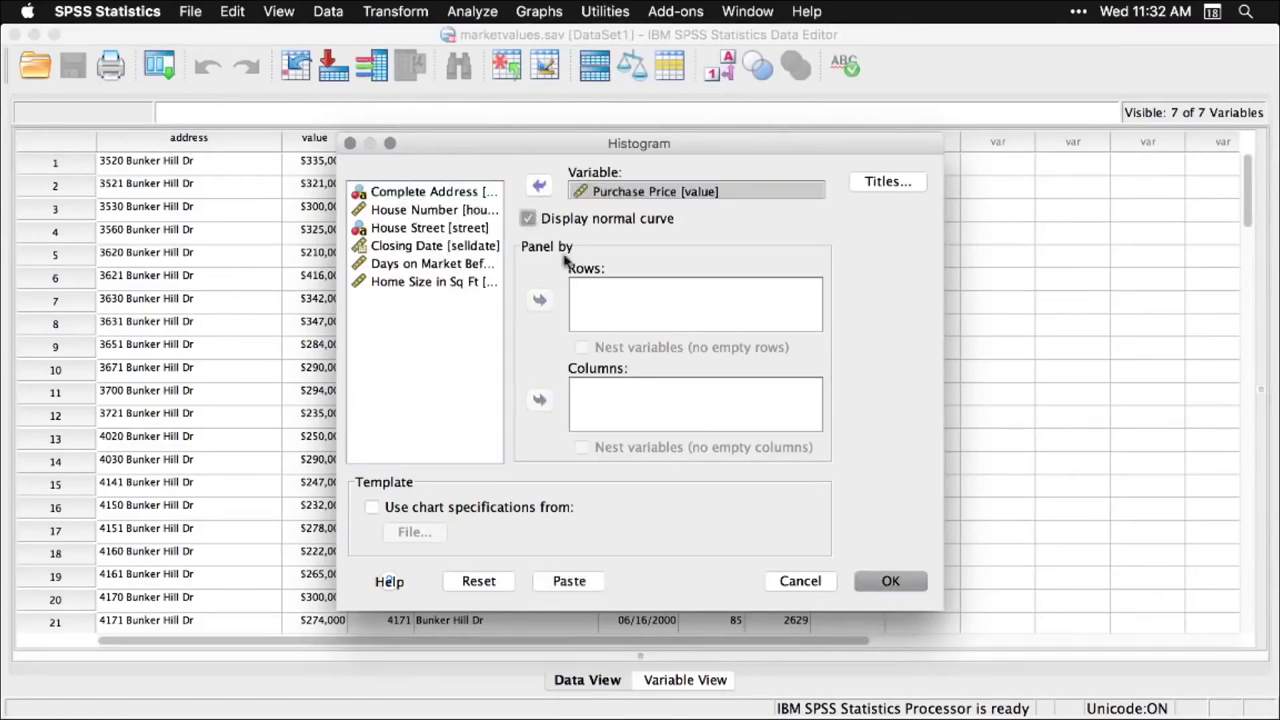
left_click(893, 582)
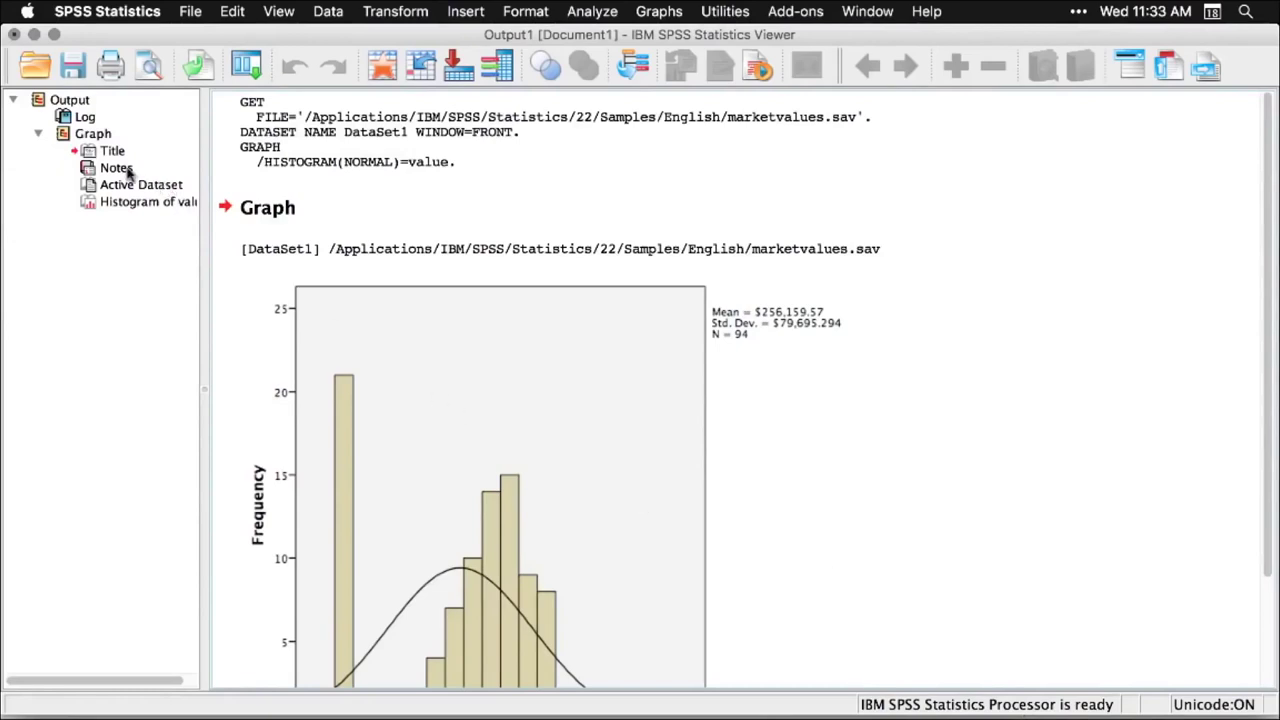
Step: Examine the Purchase Price histogram output, including the command log, the normal curve and the summary statistics beside the chart
scroll(129, 171, "right", 2)
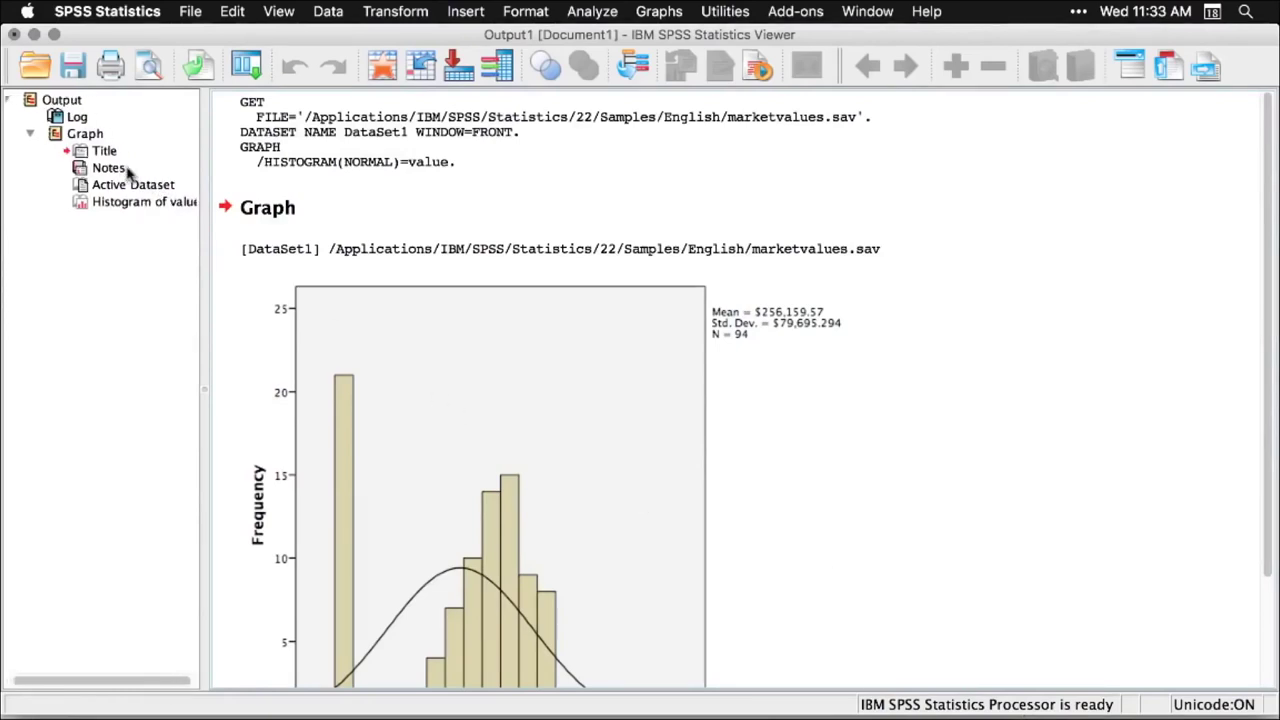
left_click(1090, 250)
left_click(960, 135)
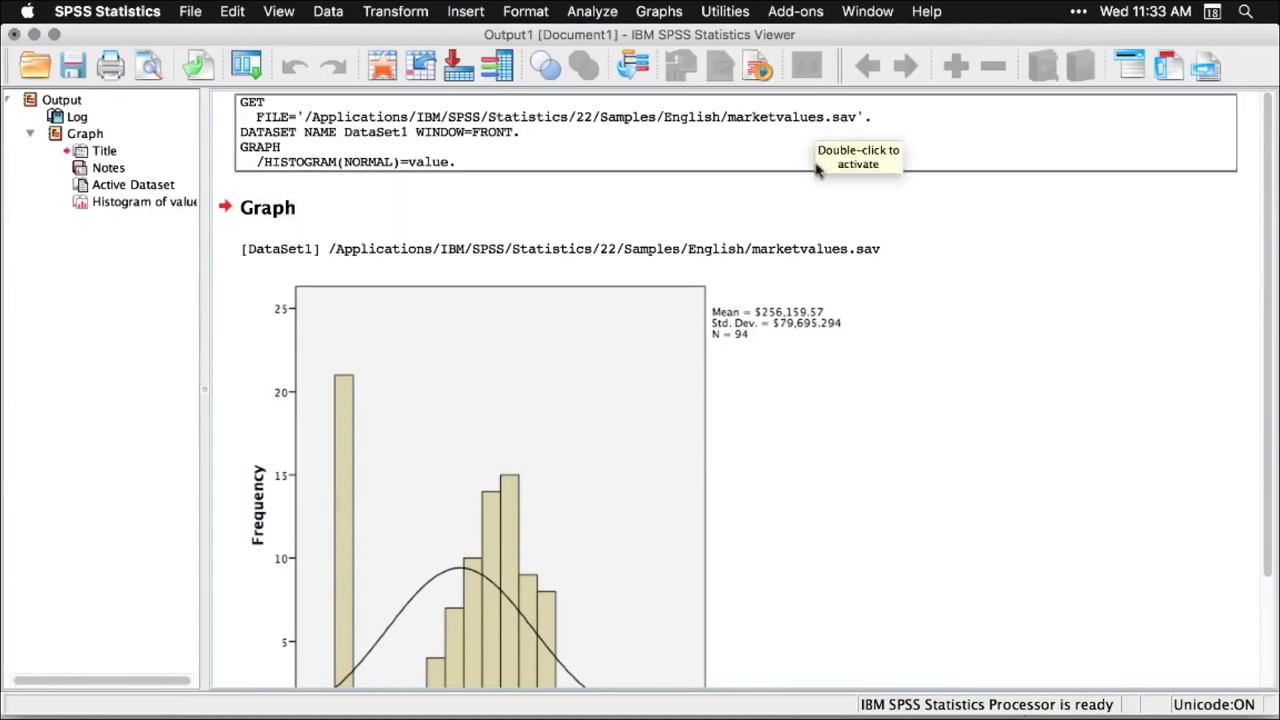
left_click(845, 208)
scroll(882, 366, "down", 3)
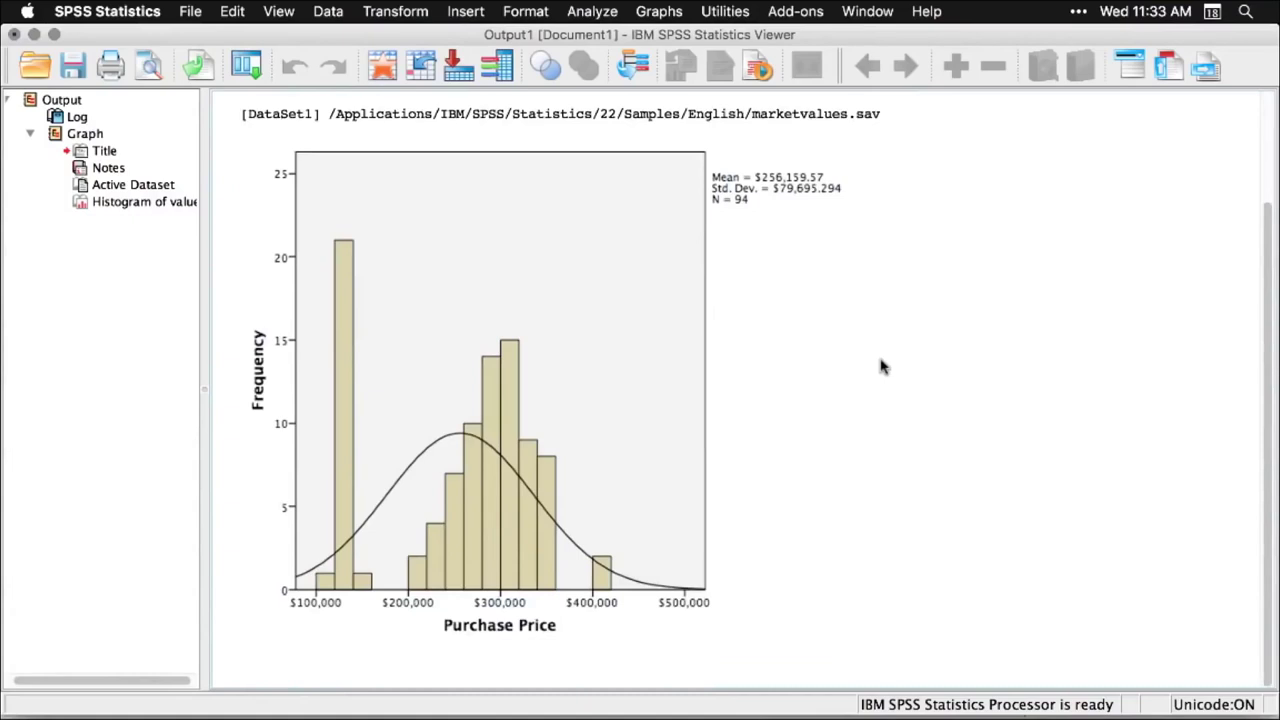
left_click(695, 312)
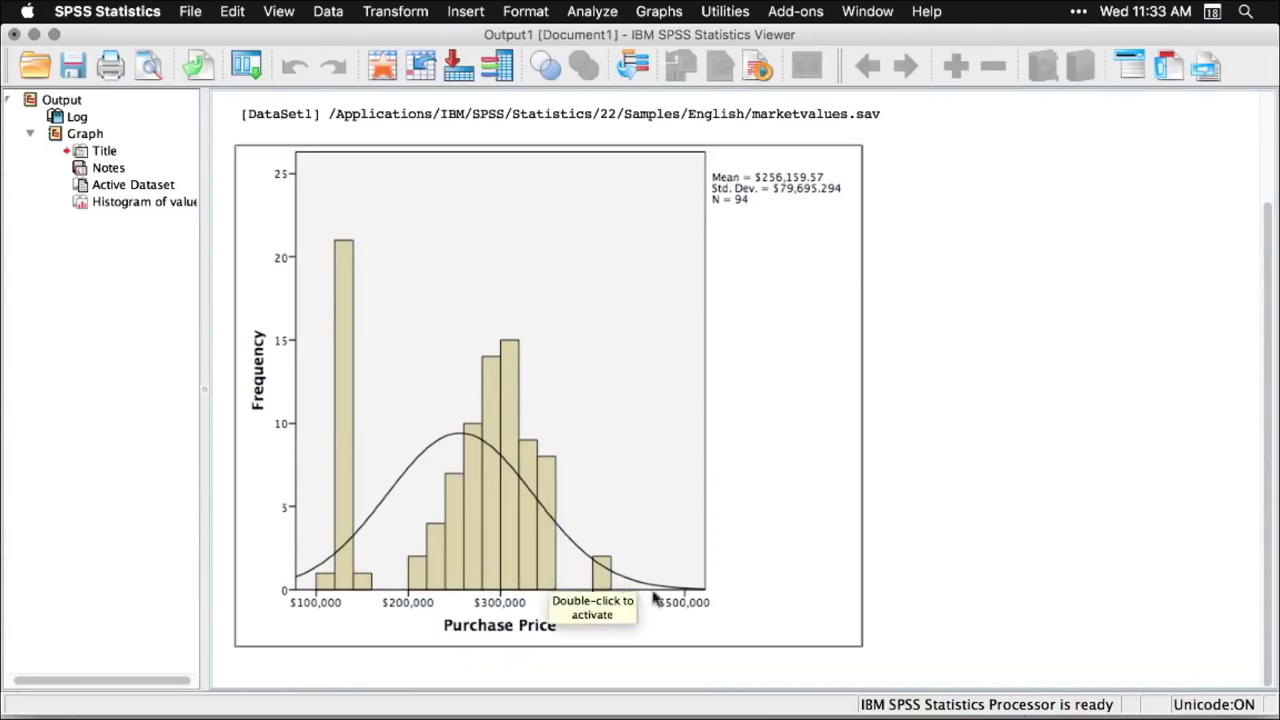
left_click(1000, 624)
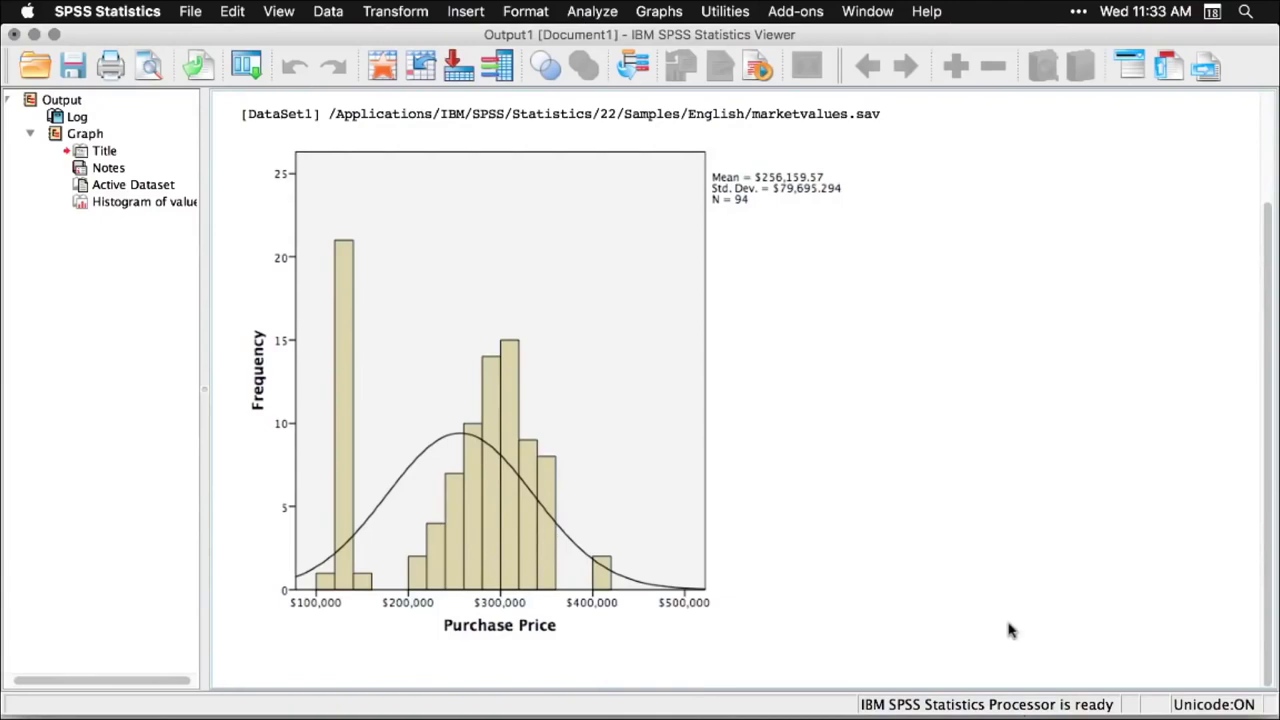
left_click(863, 193)
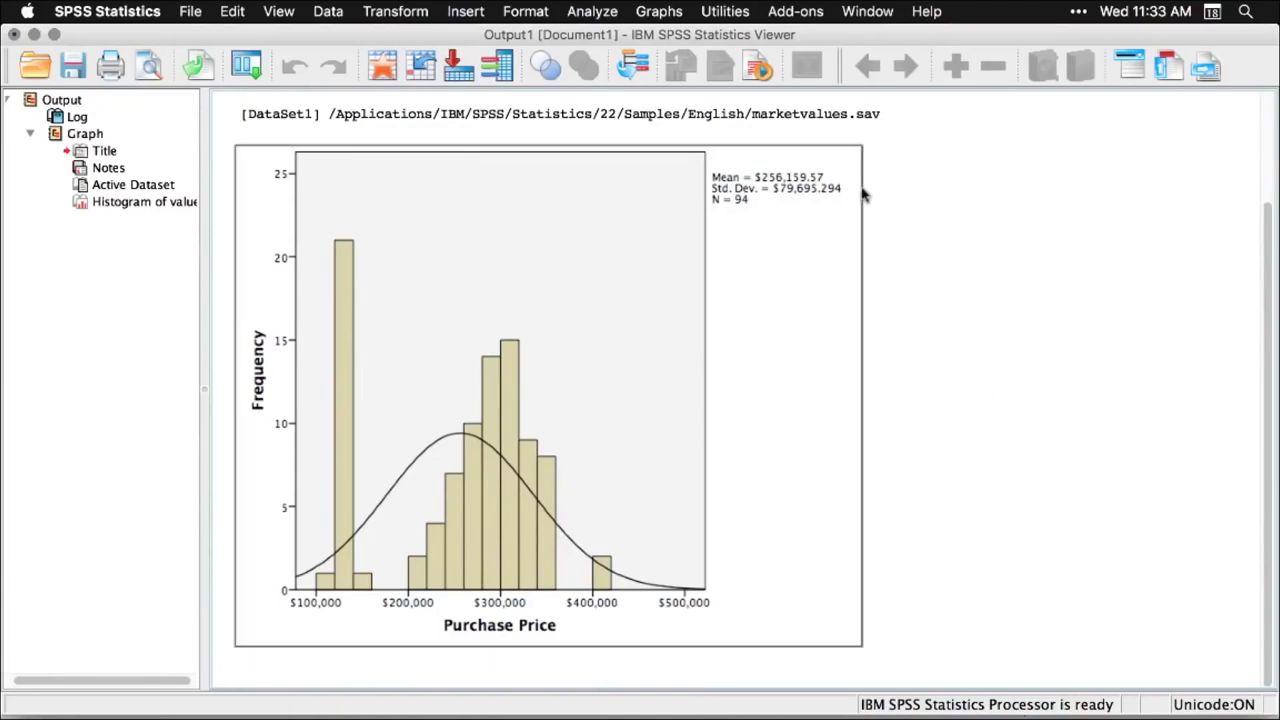
left_click(871, 197)
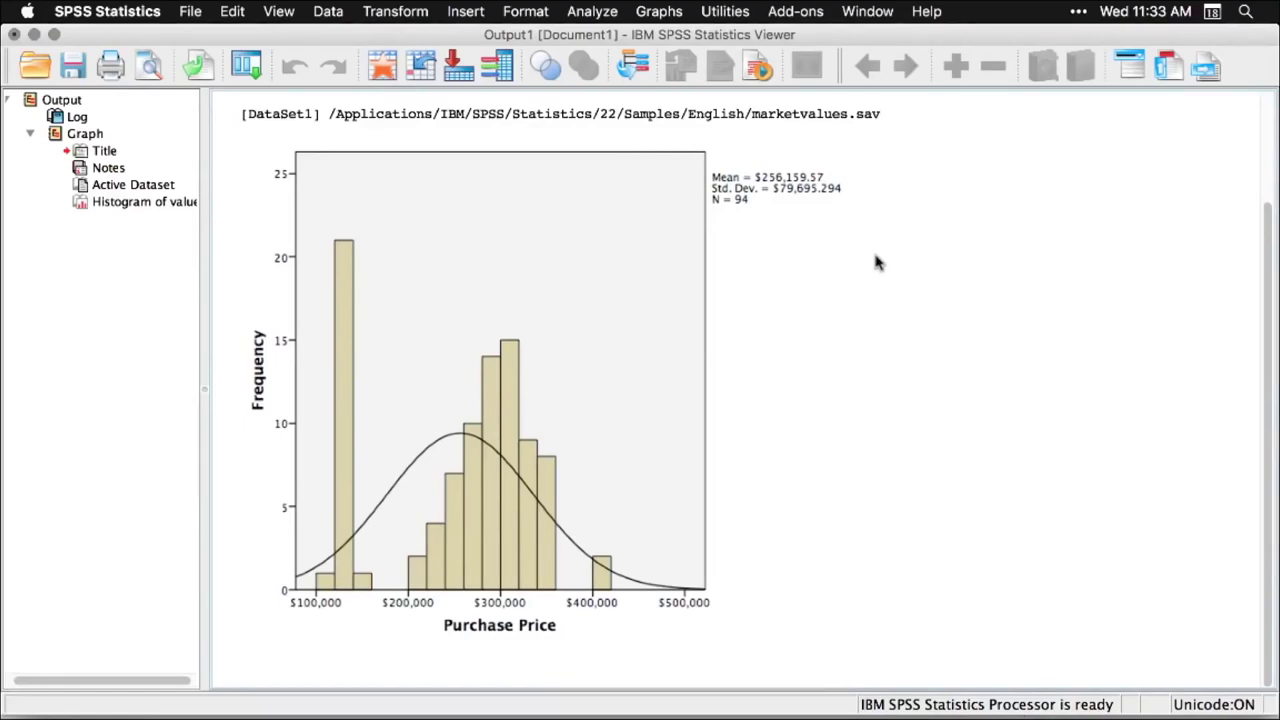
Step: Return to the marketvalues.sav data and run Explore with Purchase Price [value] as the dependent variable, displaying both statistics and plots
key("super+grave")
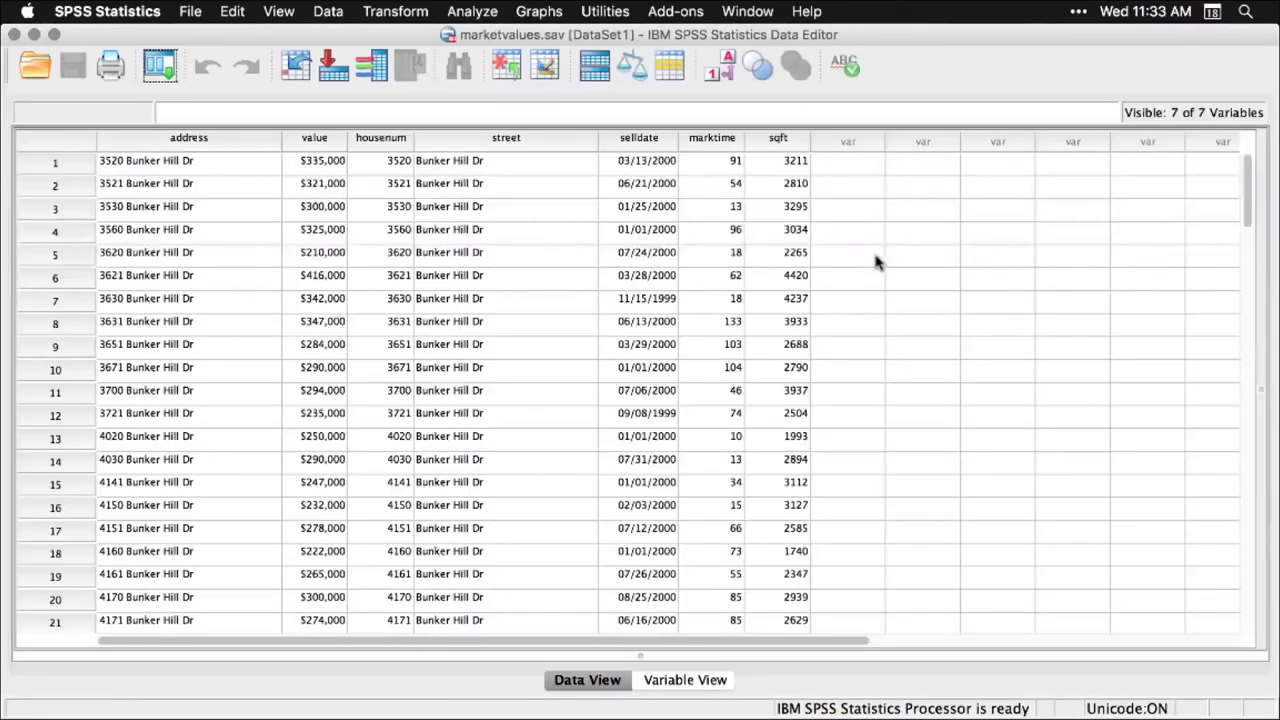
left_click(483, 12)
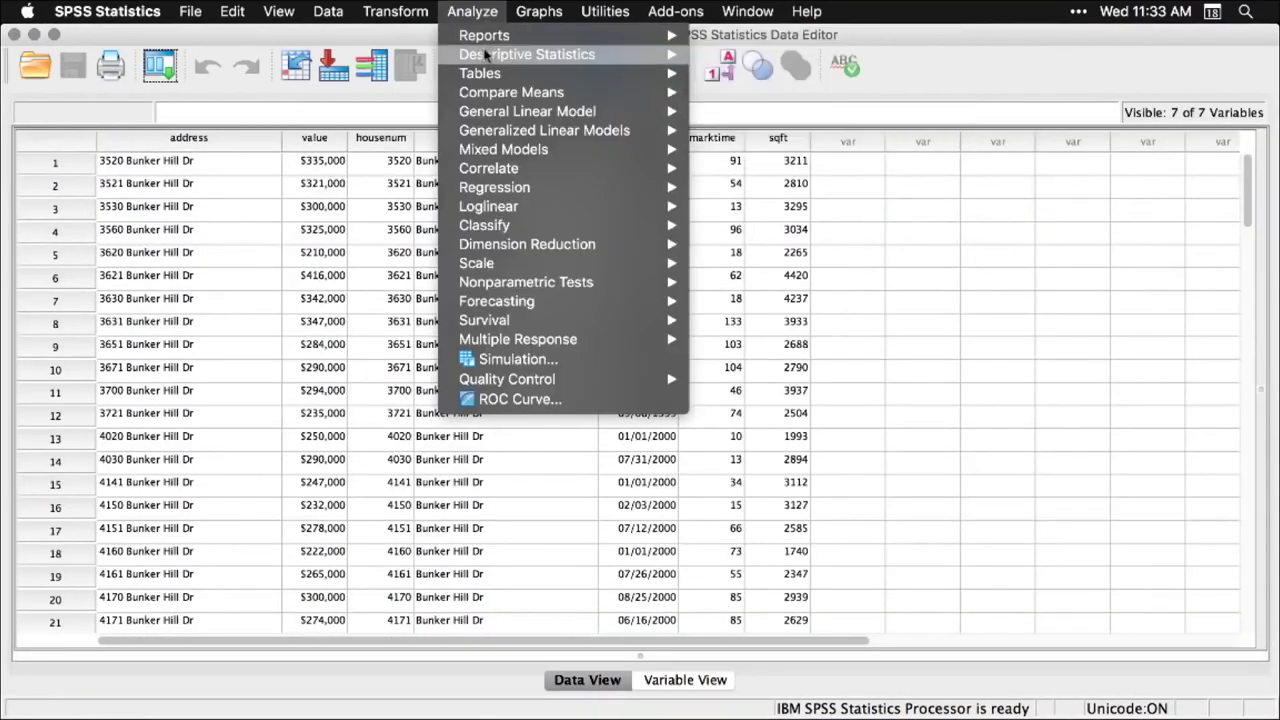
mouse_move(485, 56)
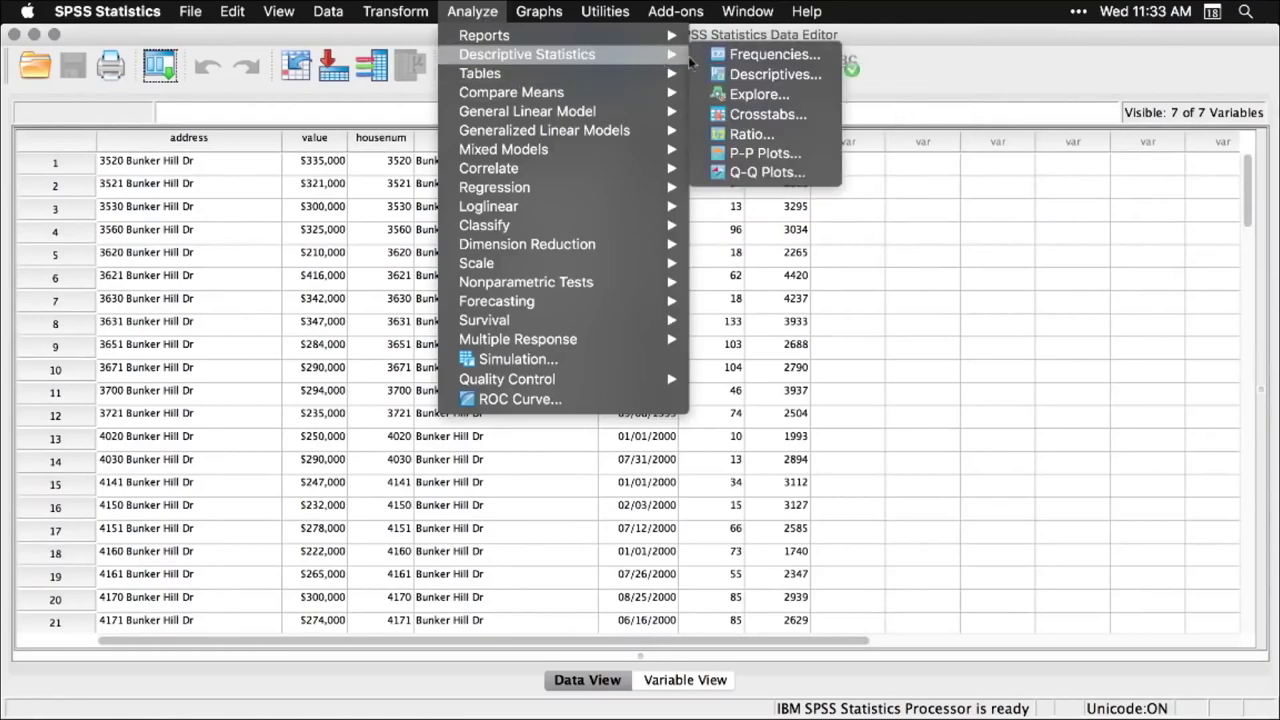
left_click(755, 95)
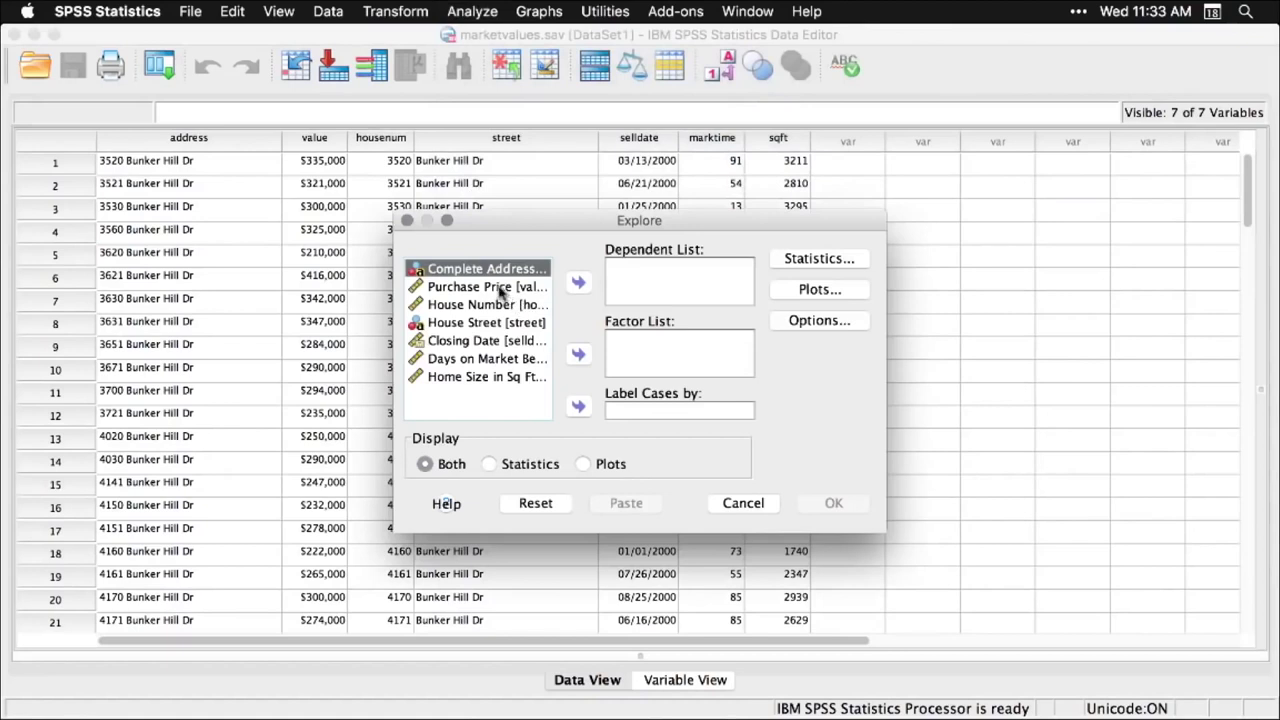
left_click(500, 288)
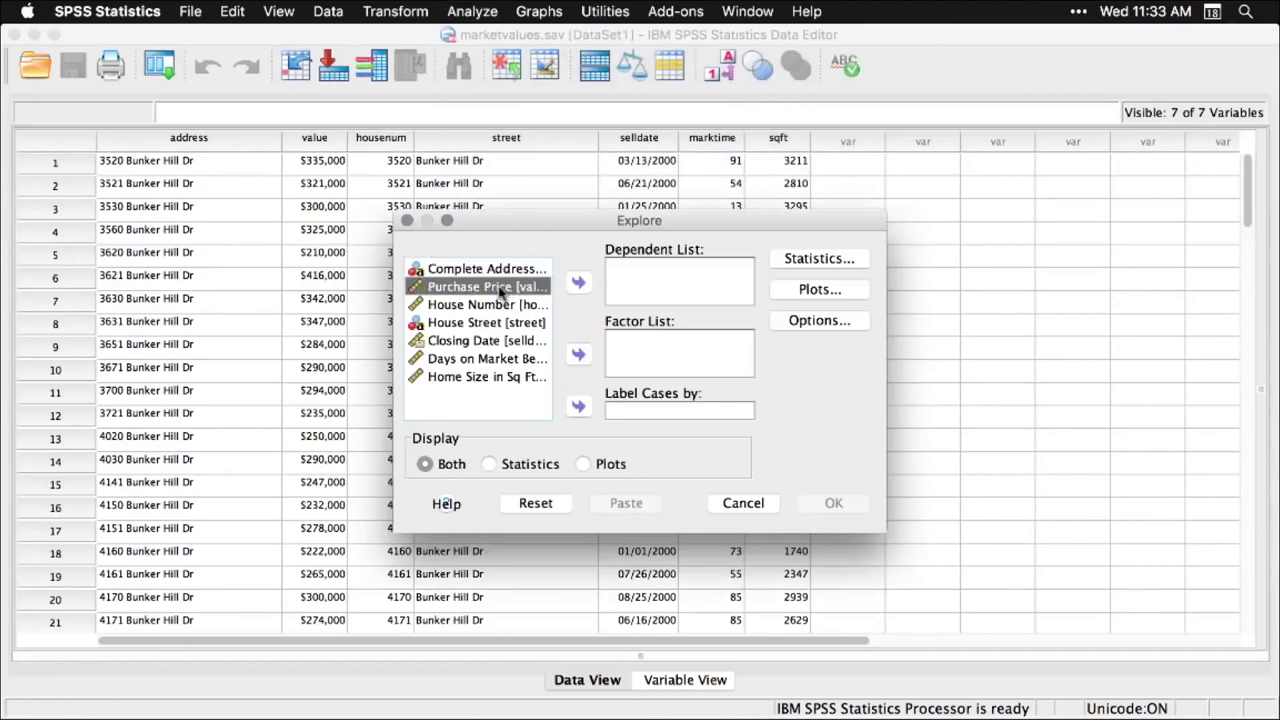
left_click(578, 284)
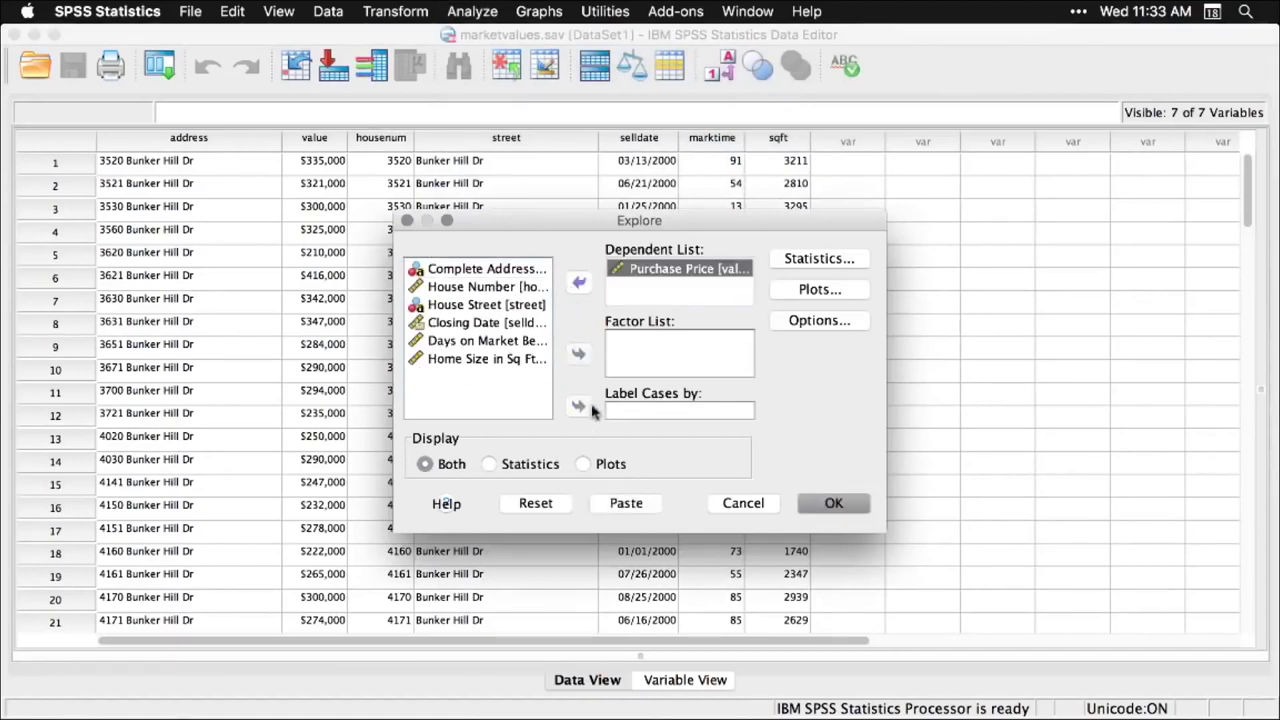
left_click(833, 505)
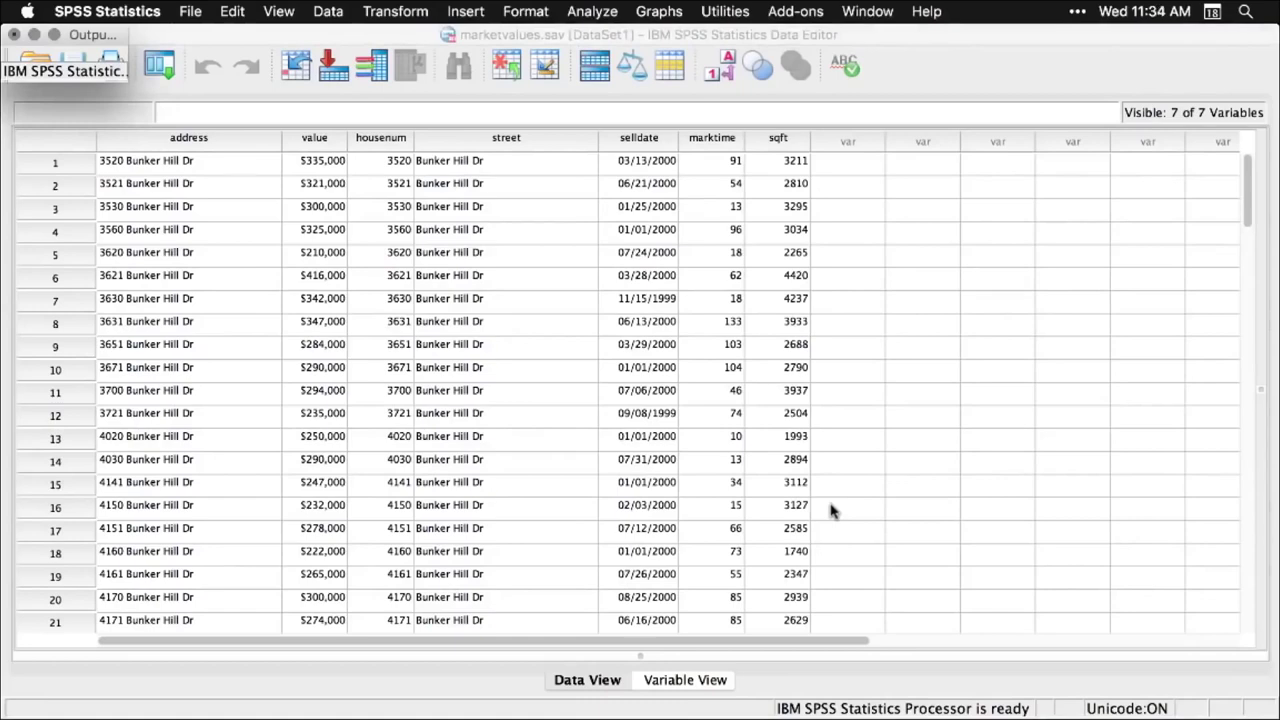
Step: Review the Explore output's descriptives, stem-and-leaf plot and boxplot, and compare the logged commands for the histogram and Explore
scroll(830, 511, "up", 10)
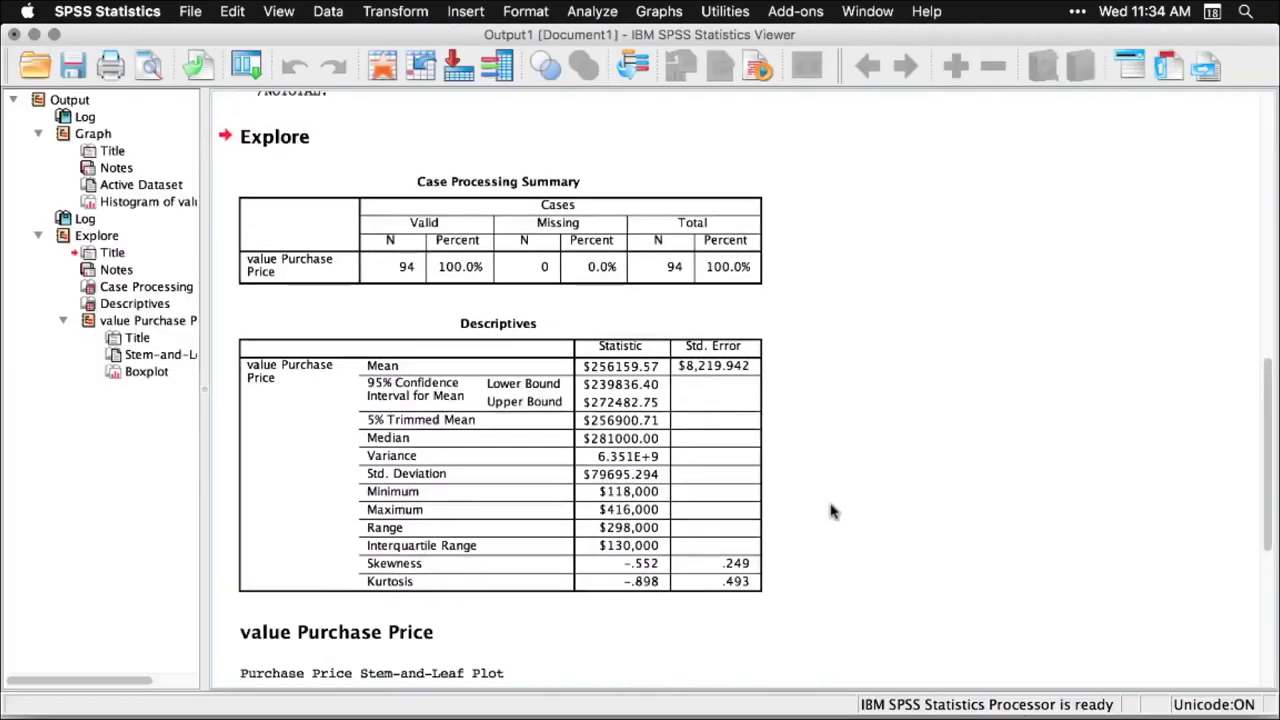
scroll(830, 511, "down", 4)
scroll(830, 511, "down", 8)
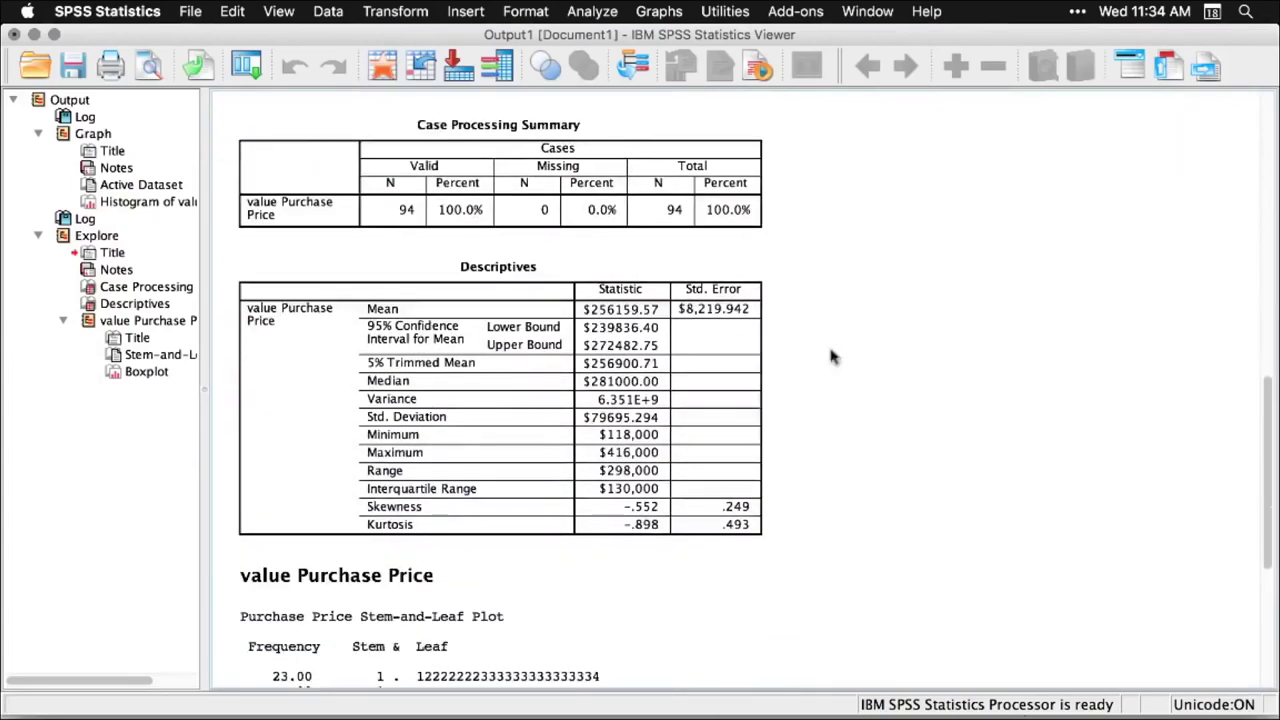
scroll(812, 244, "down", 6)
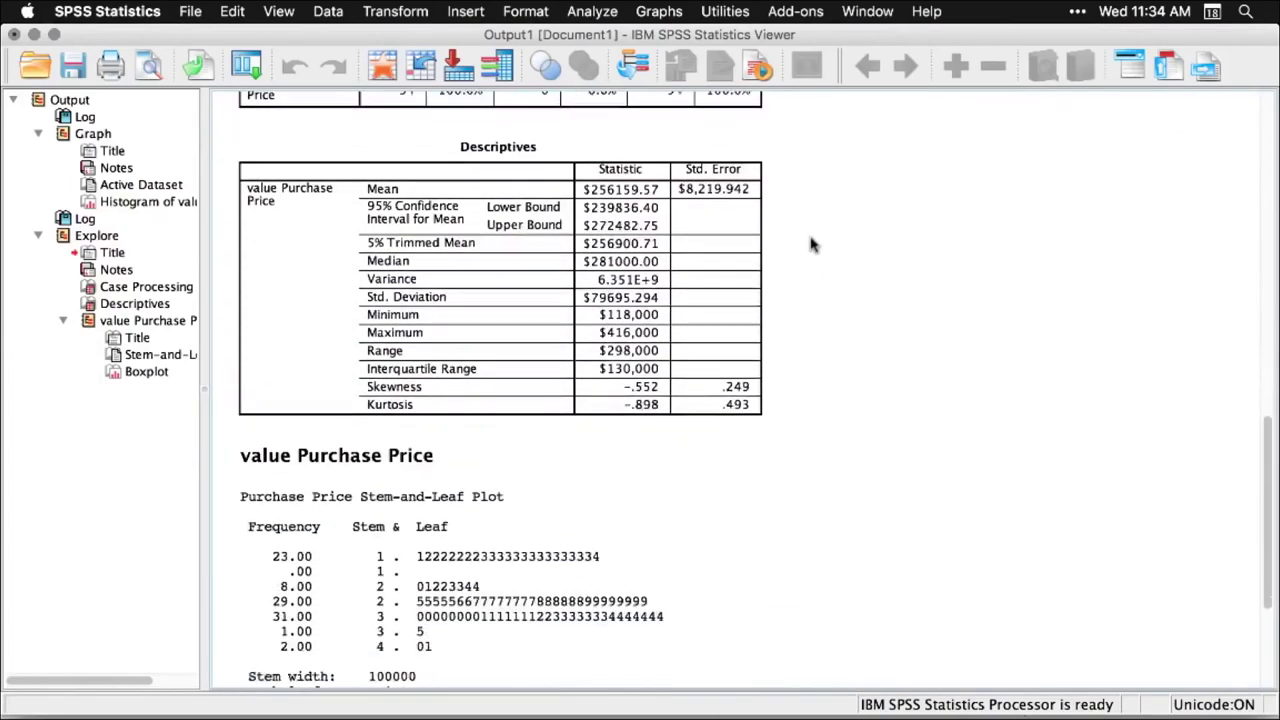
scroll(812, 244, "down", 6)
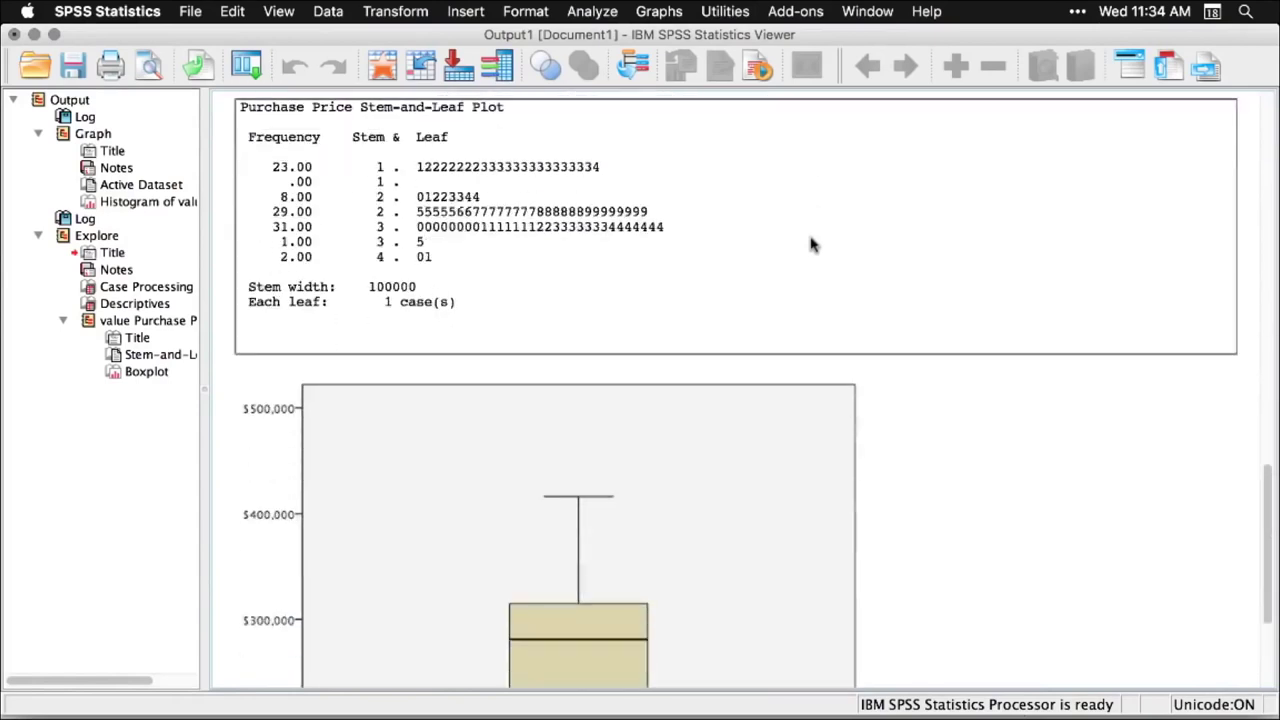
left_click(1063, 353)
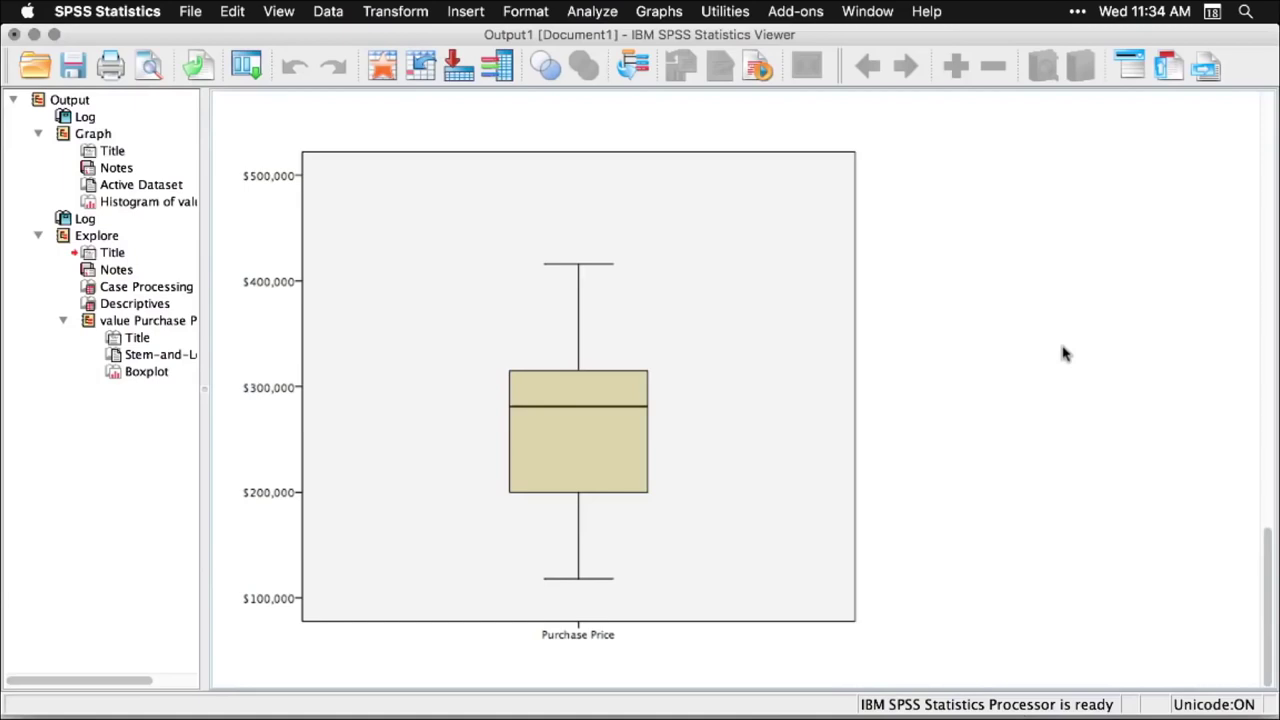
scroll(1064, 352, "up", 15)
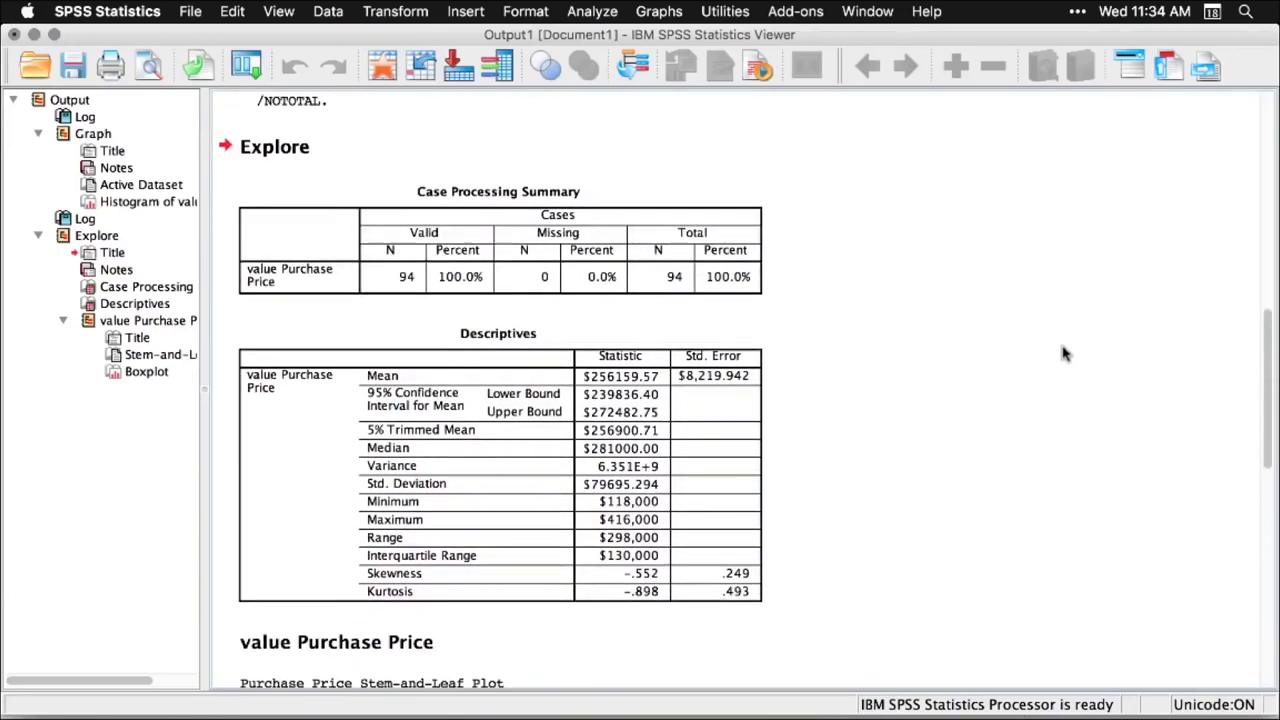
scroll(1064, 352, "up", 10)
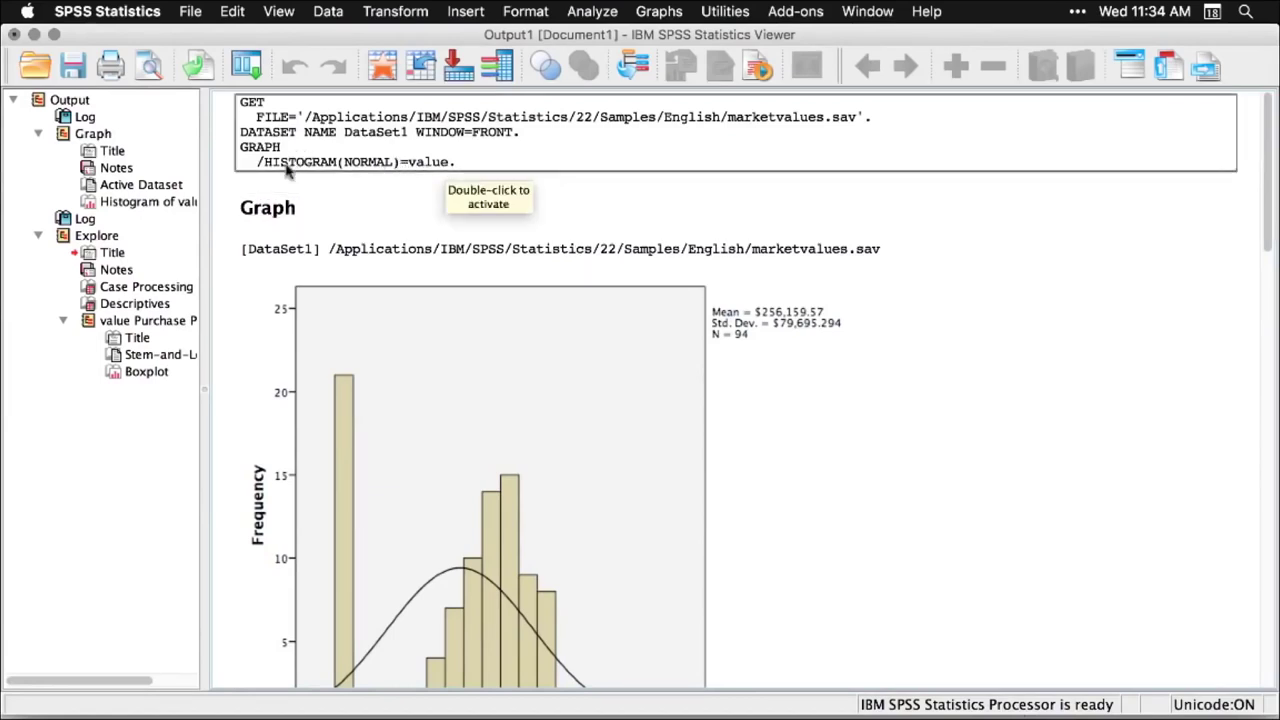
scroll(979, 431, "down", 2)
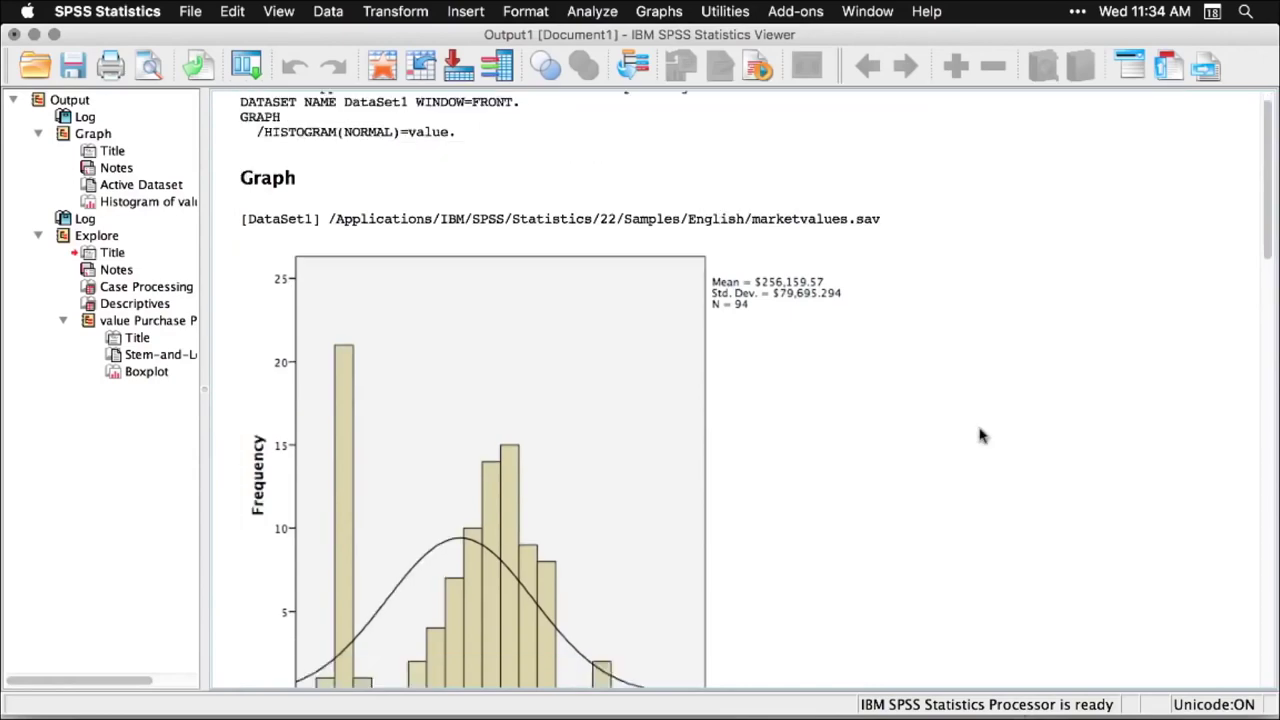
scroll(979, 435, "down", 10)
scroll(979, 435, "up", 3)
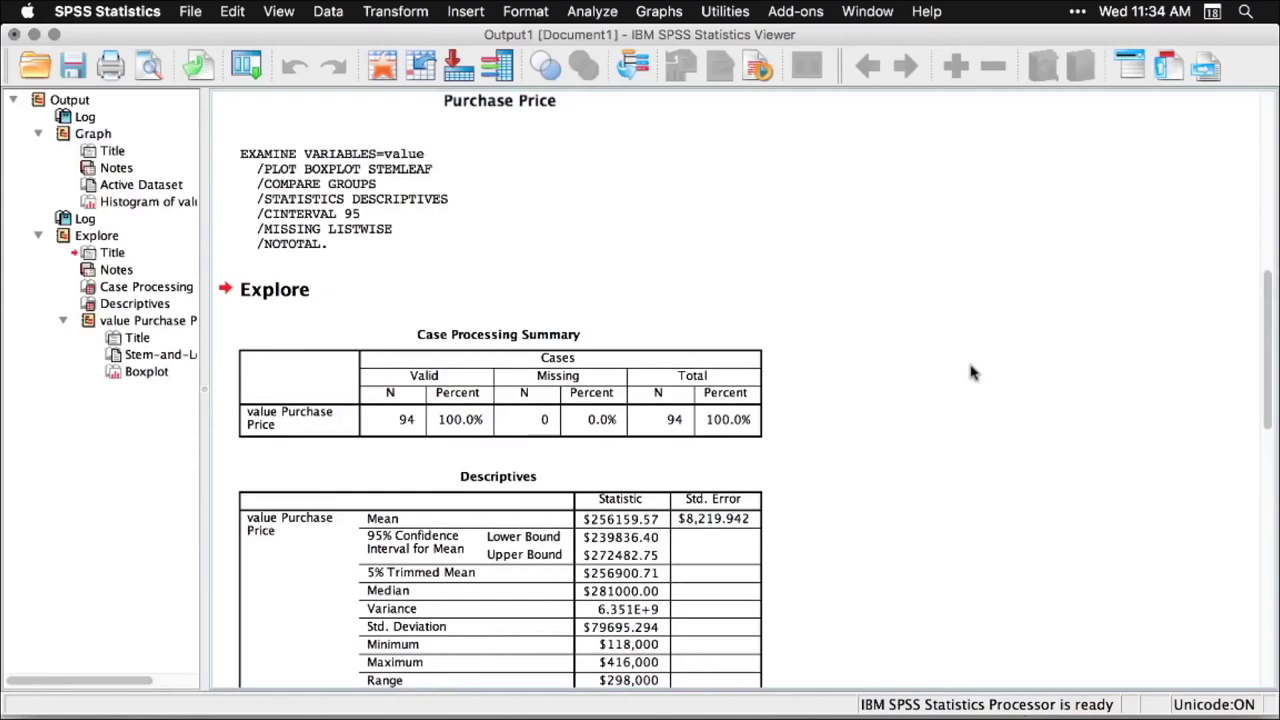
Step: Create a new syntax file and collapse the lower message pane so the code area fills the editor
left_click(190, 12)
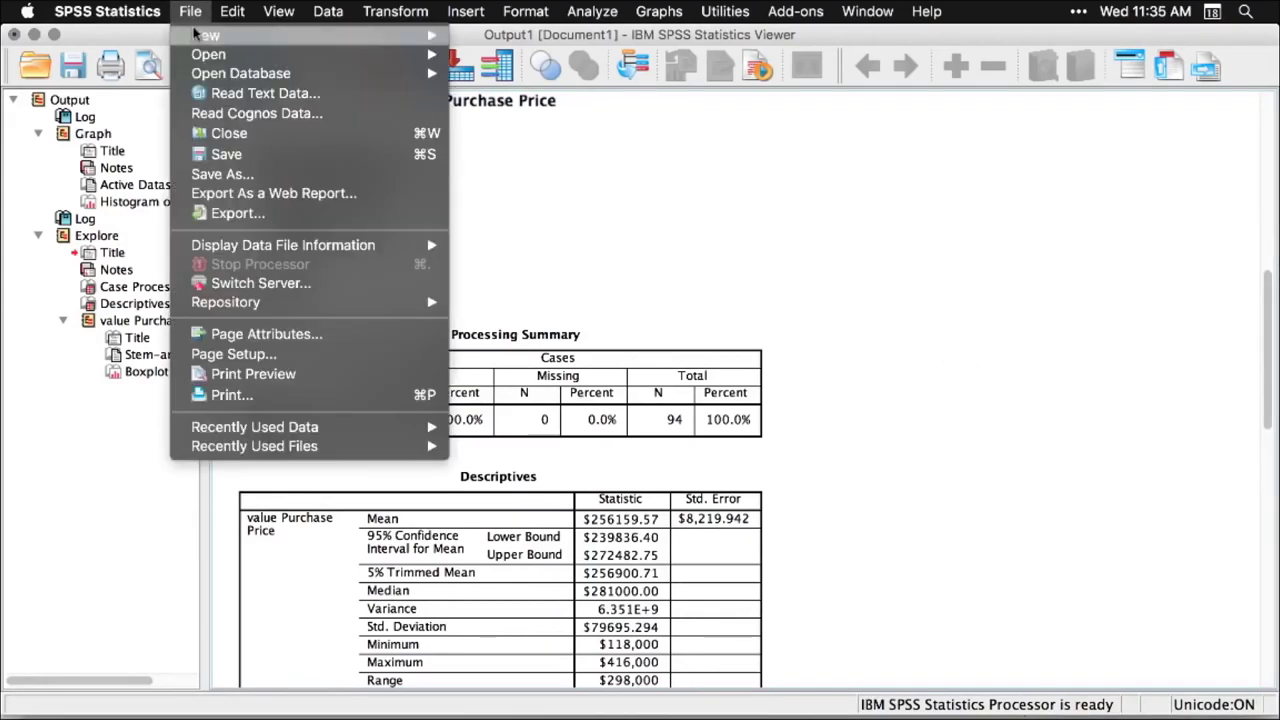
mouse_move(435, 36)
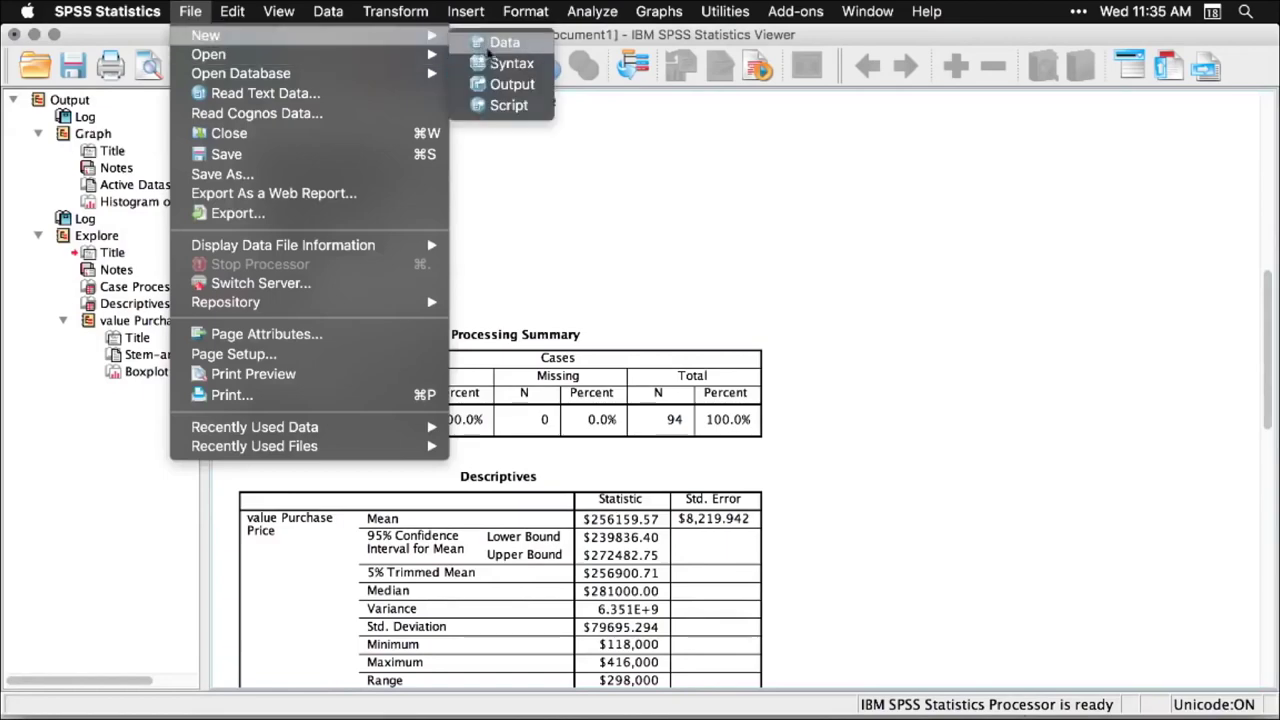
left_click(499, 65)
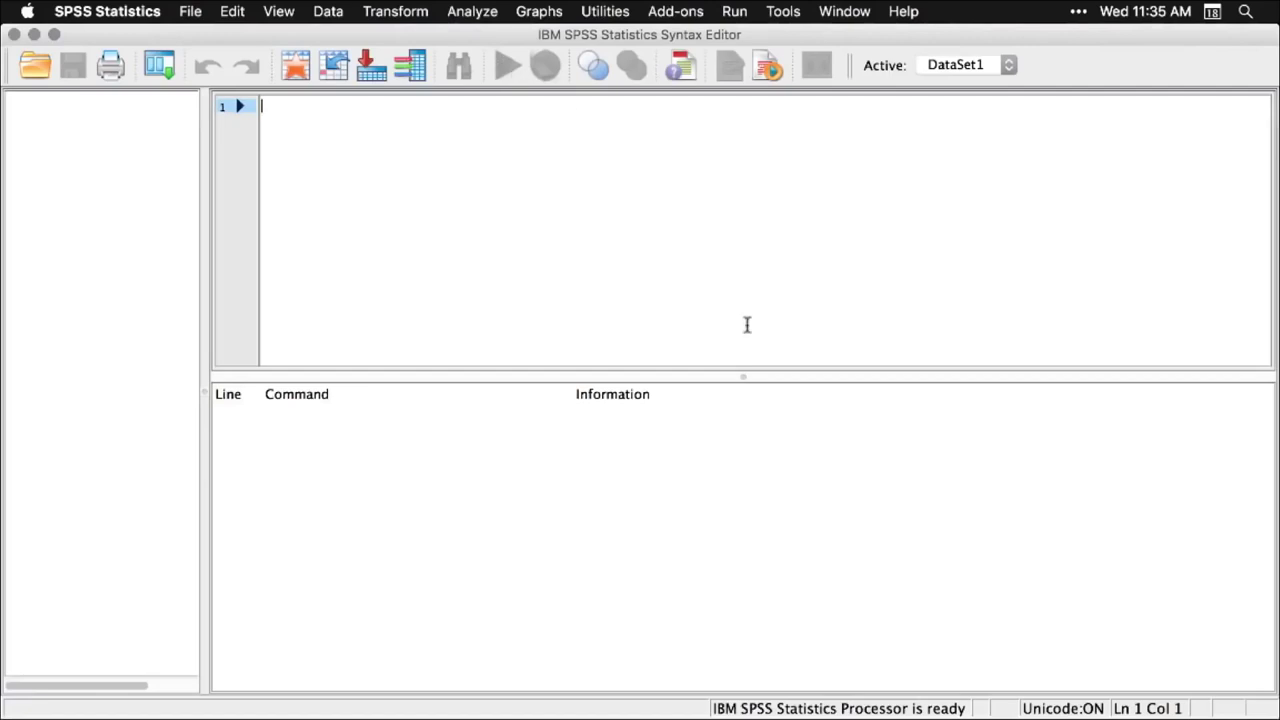
double_click(743, 377)
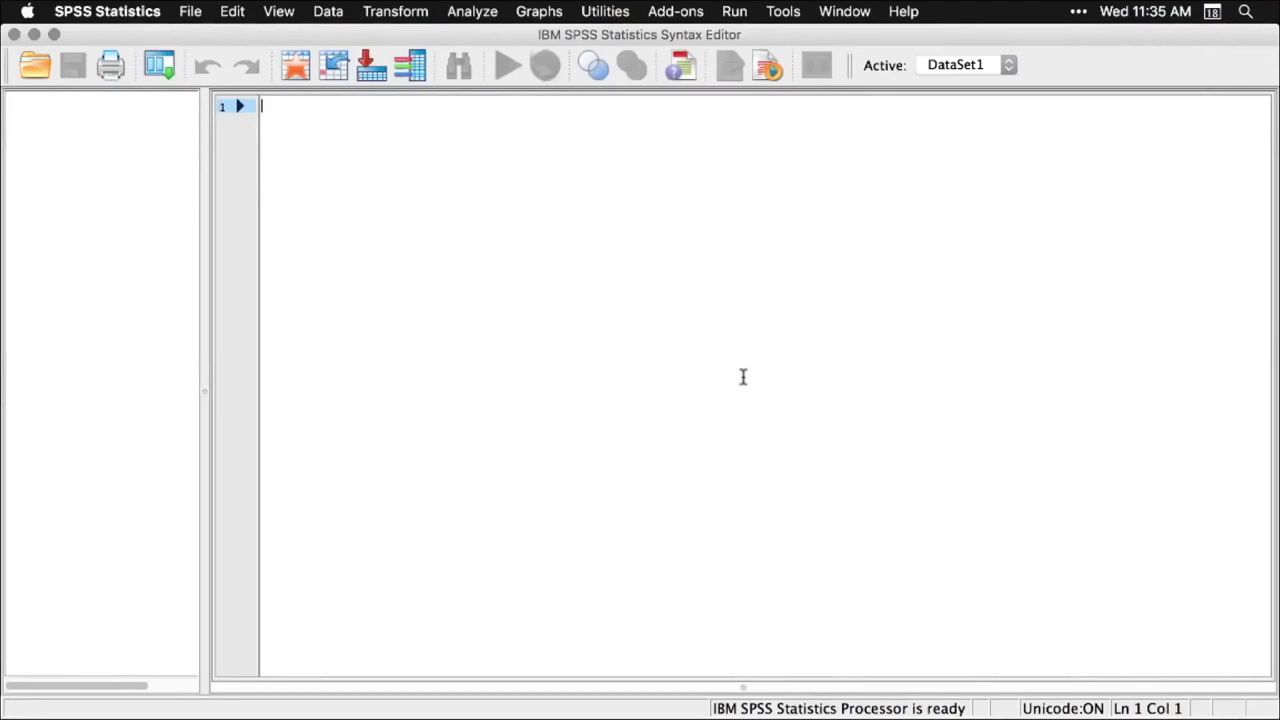
Step: Paste the Explore command for Purchase Price into the syntax file, keeping the existing dialog settings
left_click(491, 17)
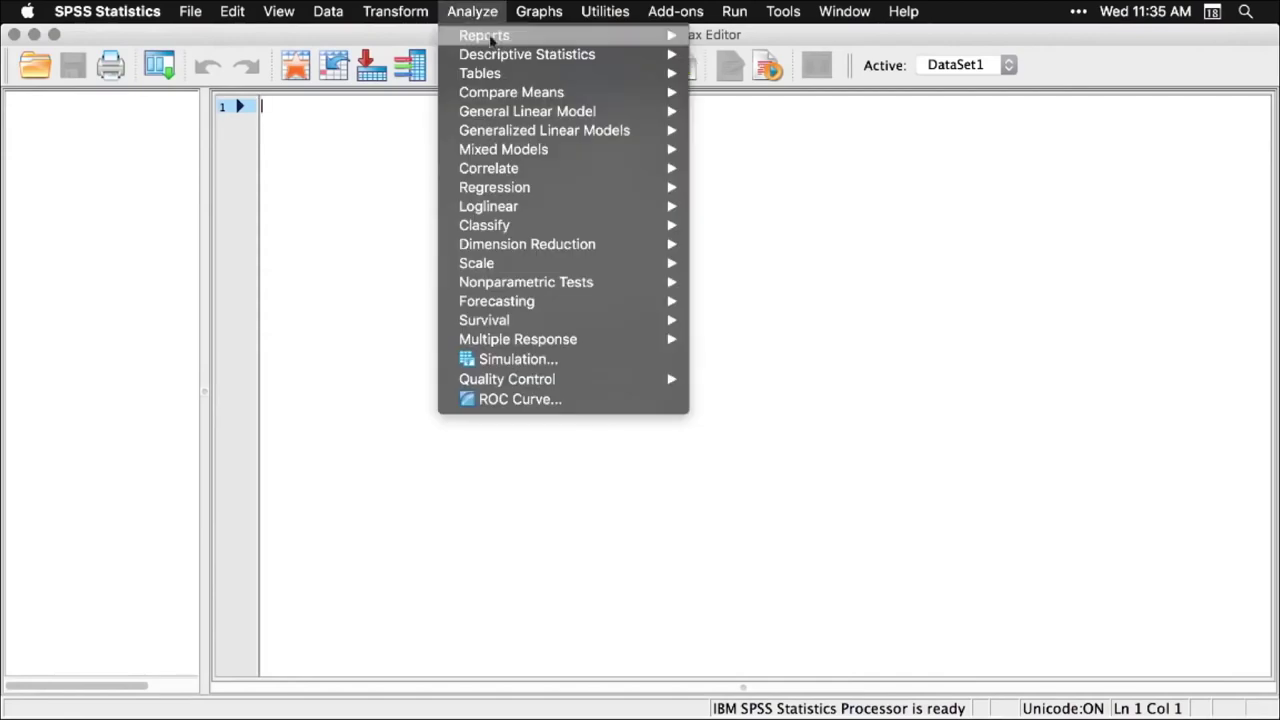
mouse_move(491, 57)
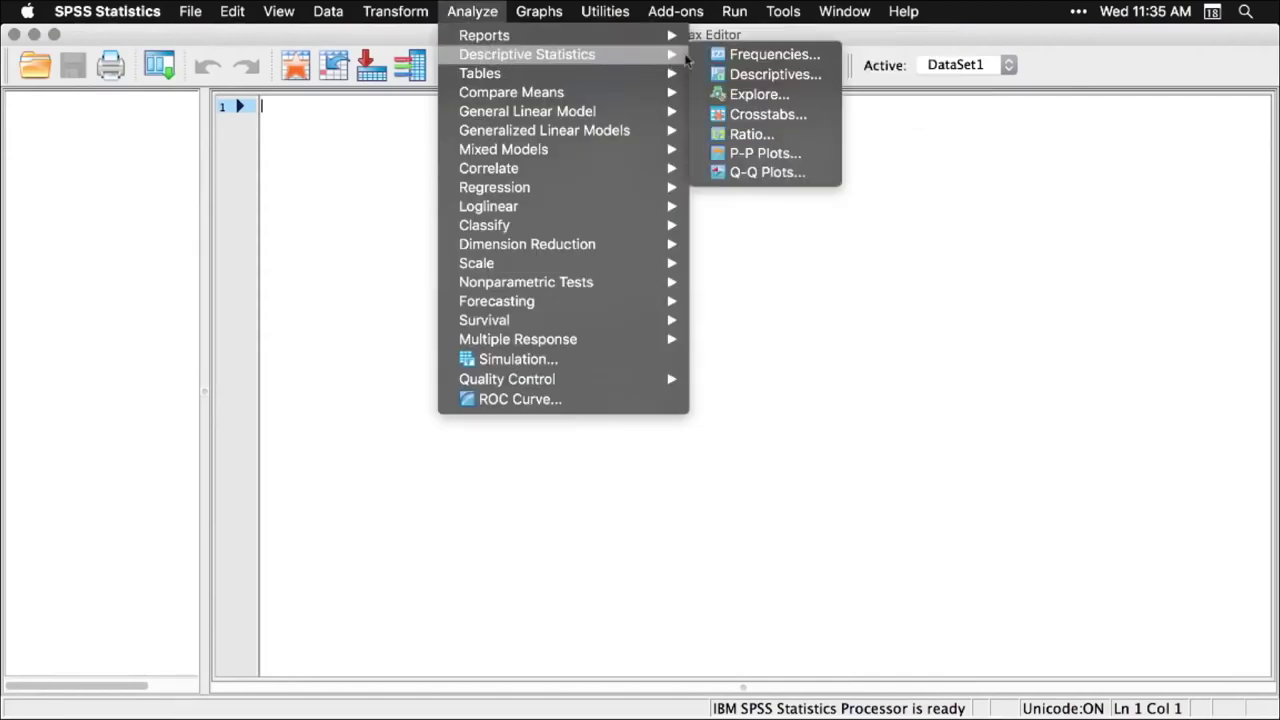
left_click(759, 94)
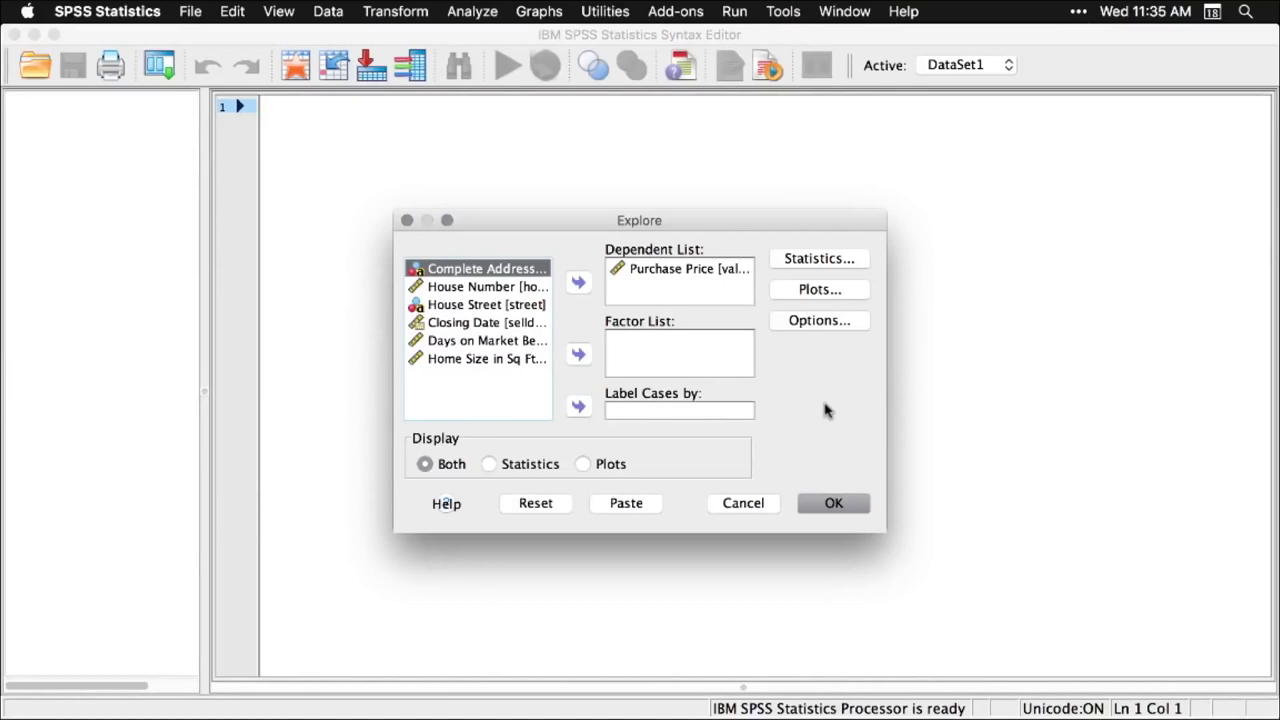
left_click(628, 505)
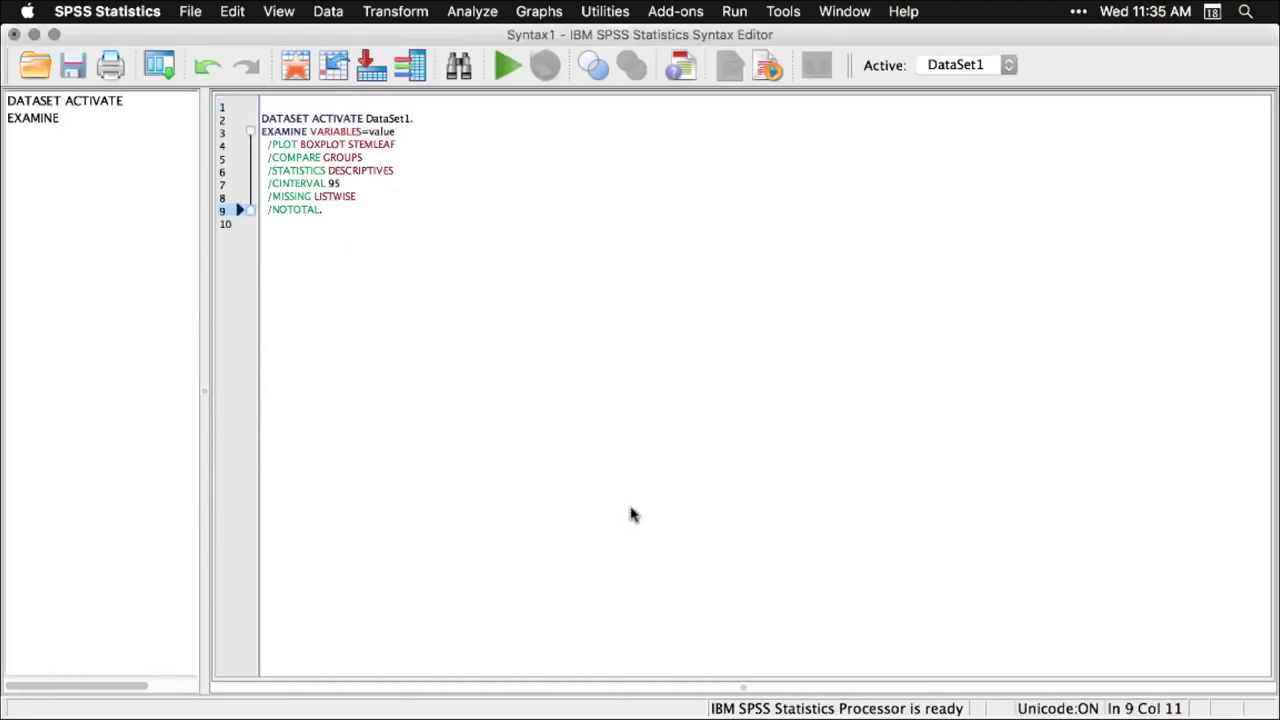
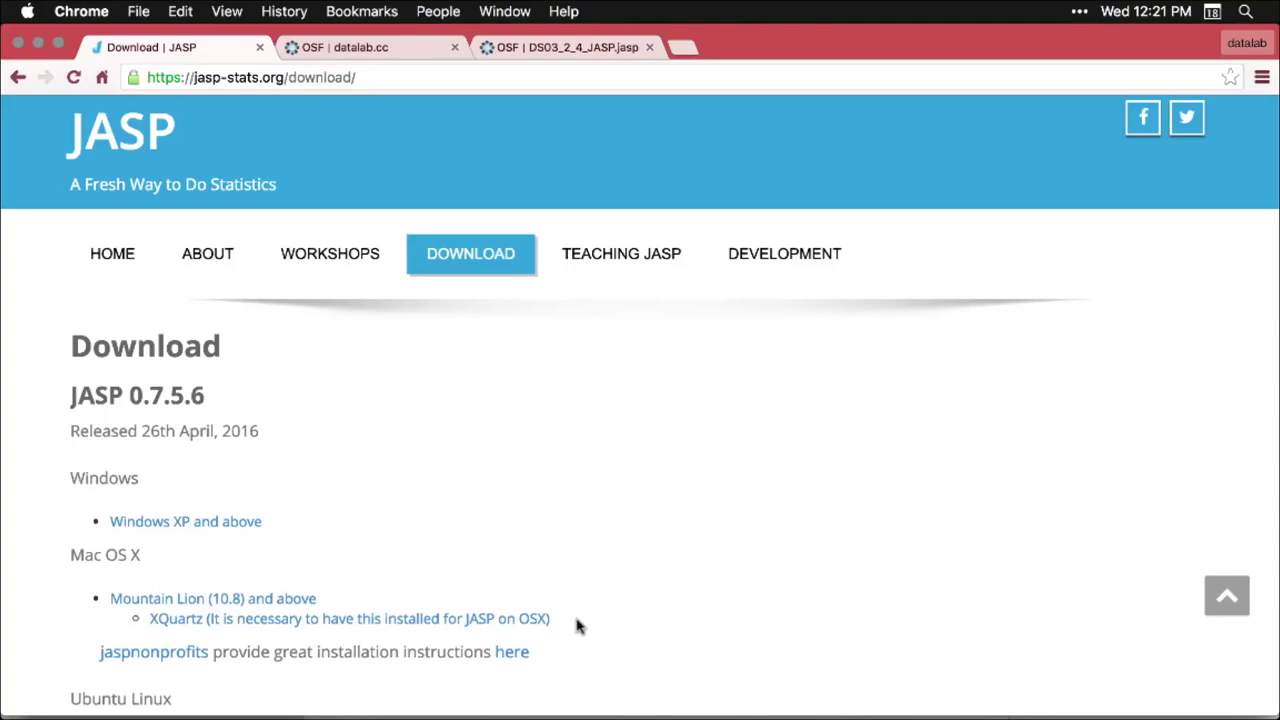
Step: Switch to JASP, open the Big 5 (Dolan, Oort, Stoel & Wicherts, 2009) example data set and narrow the data pane slightly
scroll(577, 625, "down", 5)
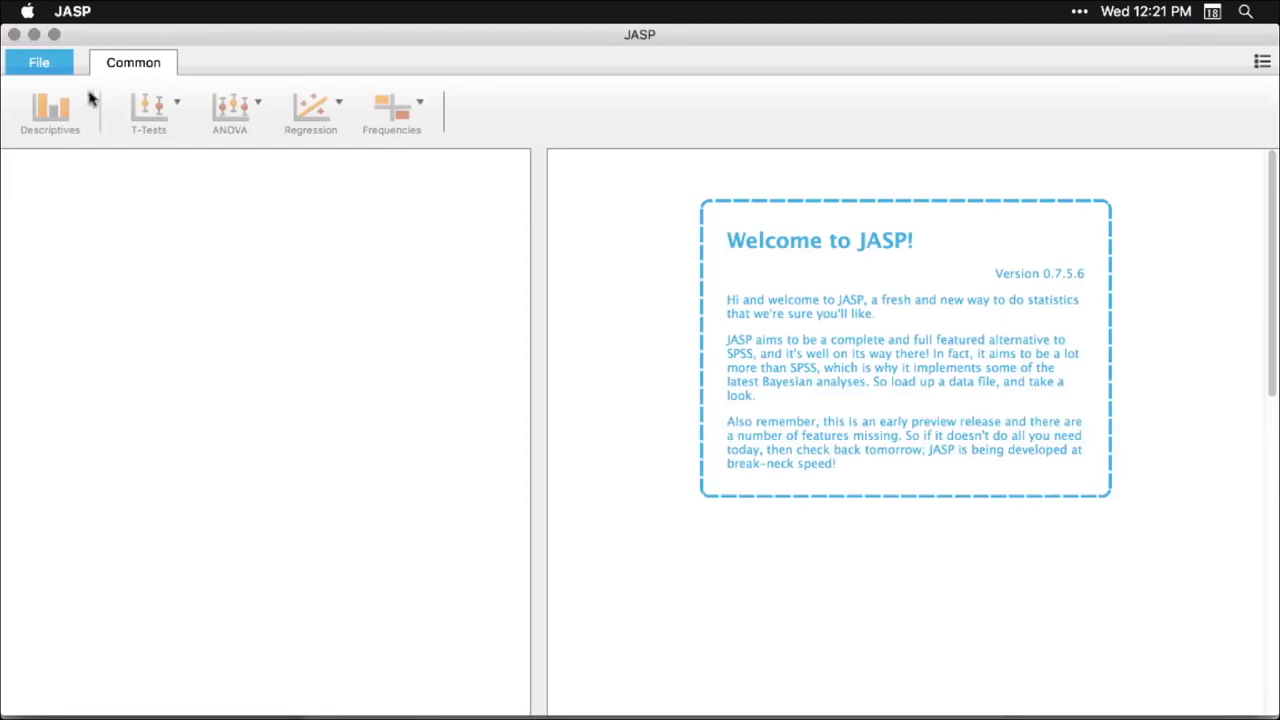
left_click(40, 64)
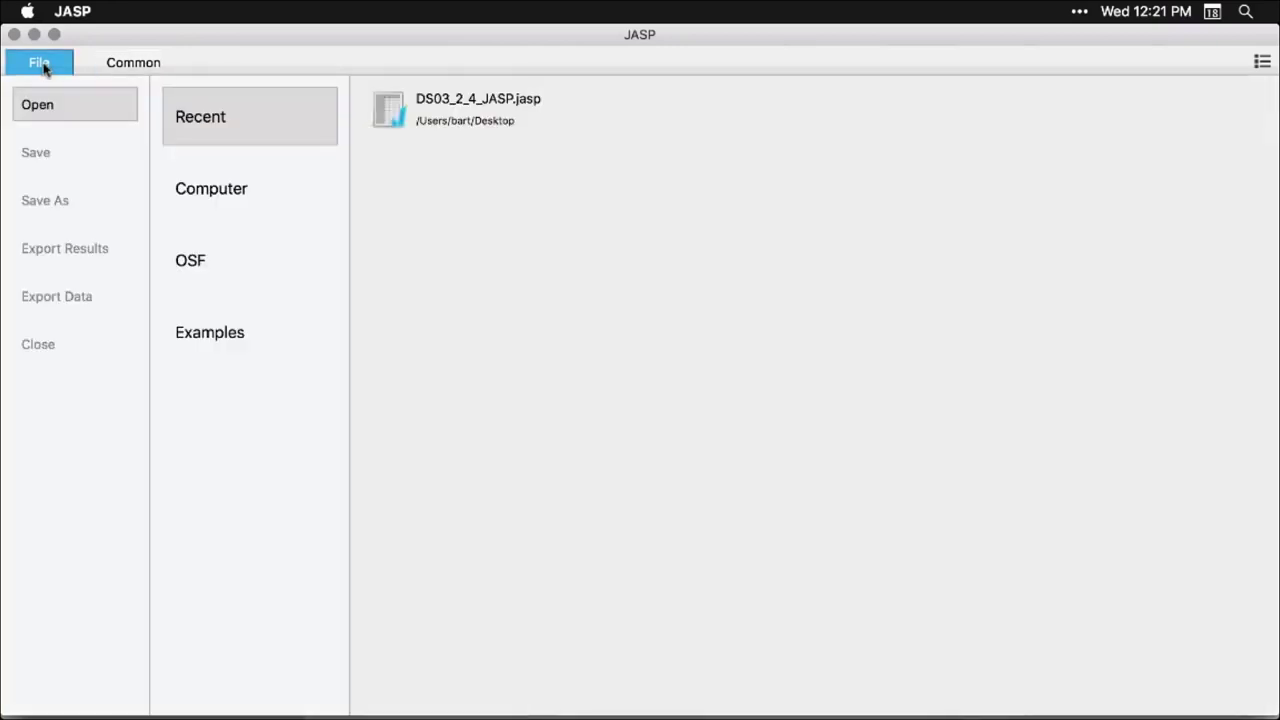
left_click(211, 338)
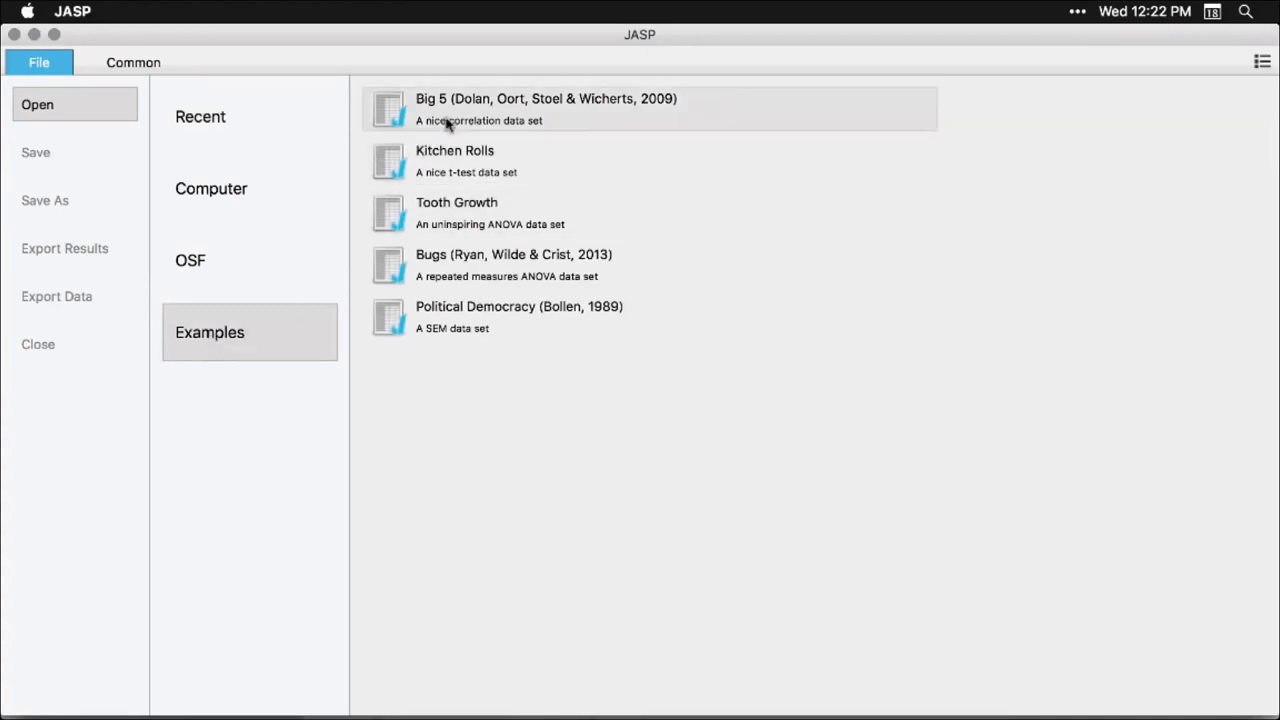
left_click(613, 124)
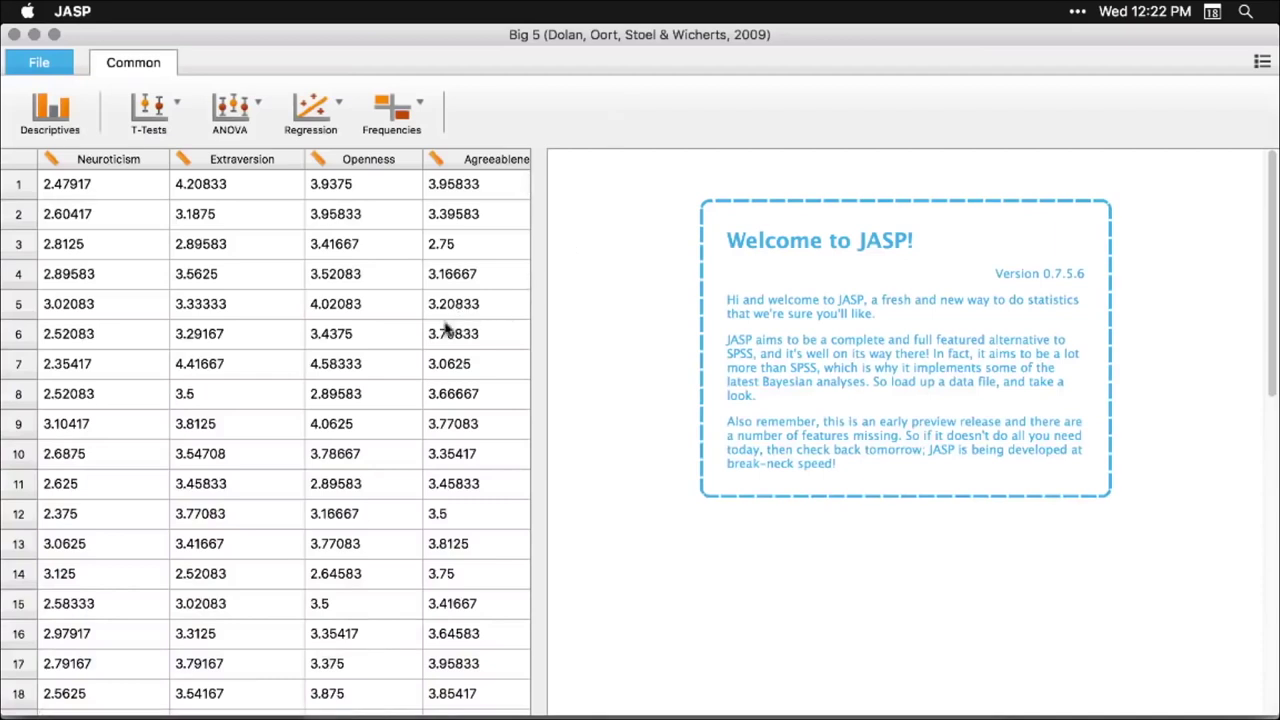
left_click_drag(533, 423, 471, 435)
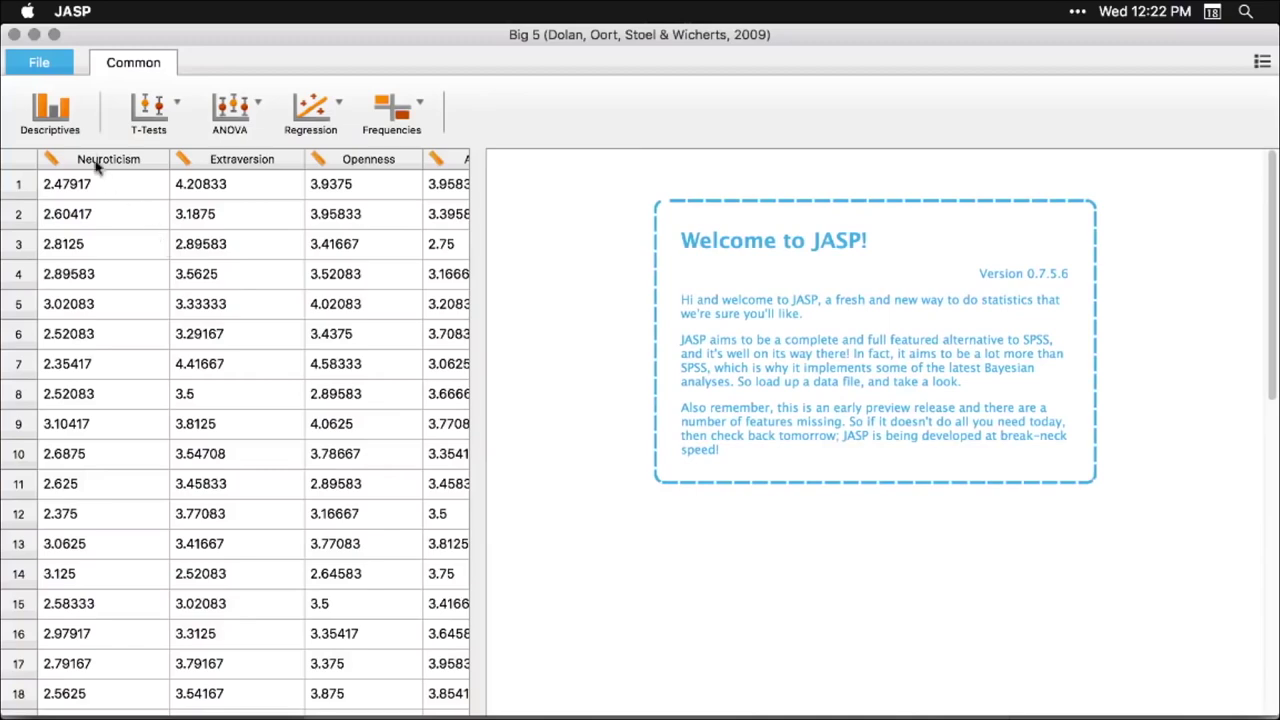
Step: Start a Descriptives analysis with all five variables, from Neuroticism through Conscientiousness
left_click(55, 112)
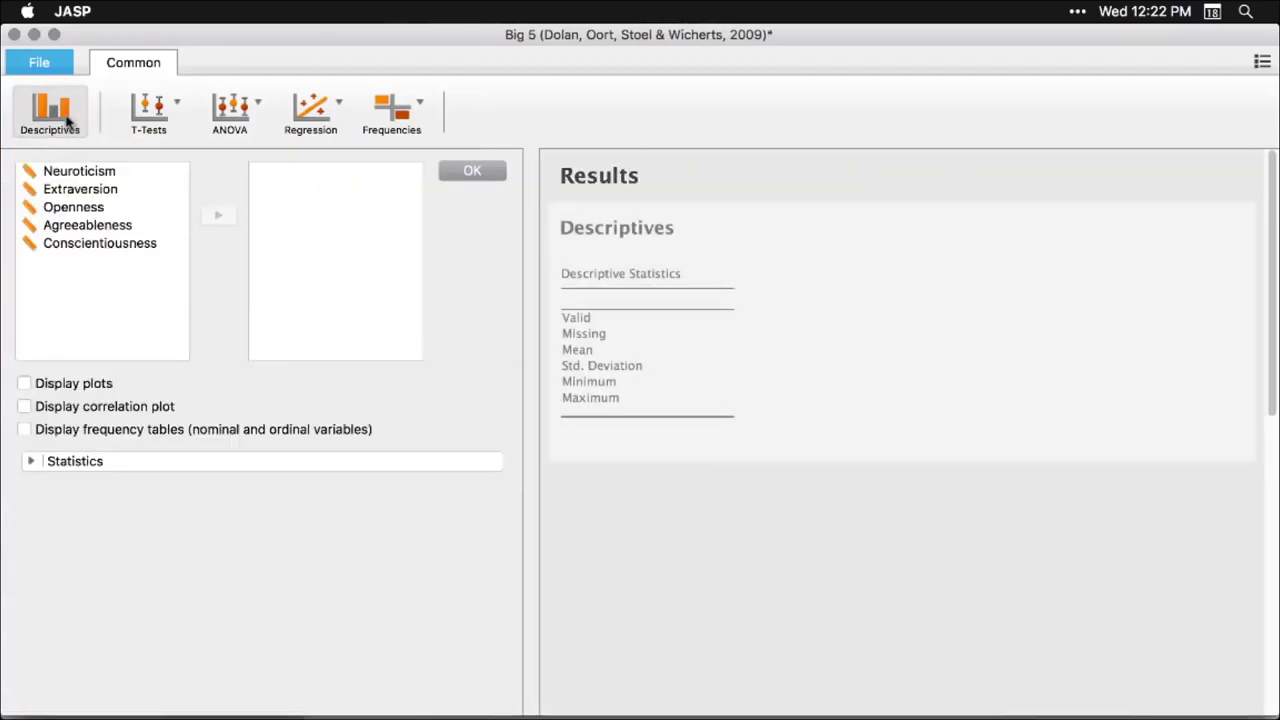
left_click(77, 176)
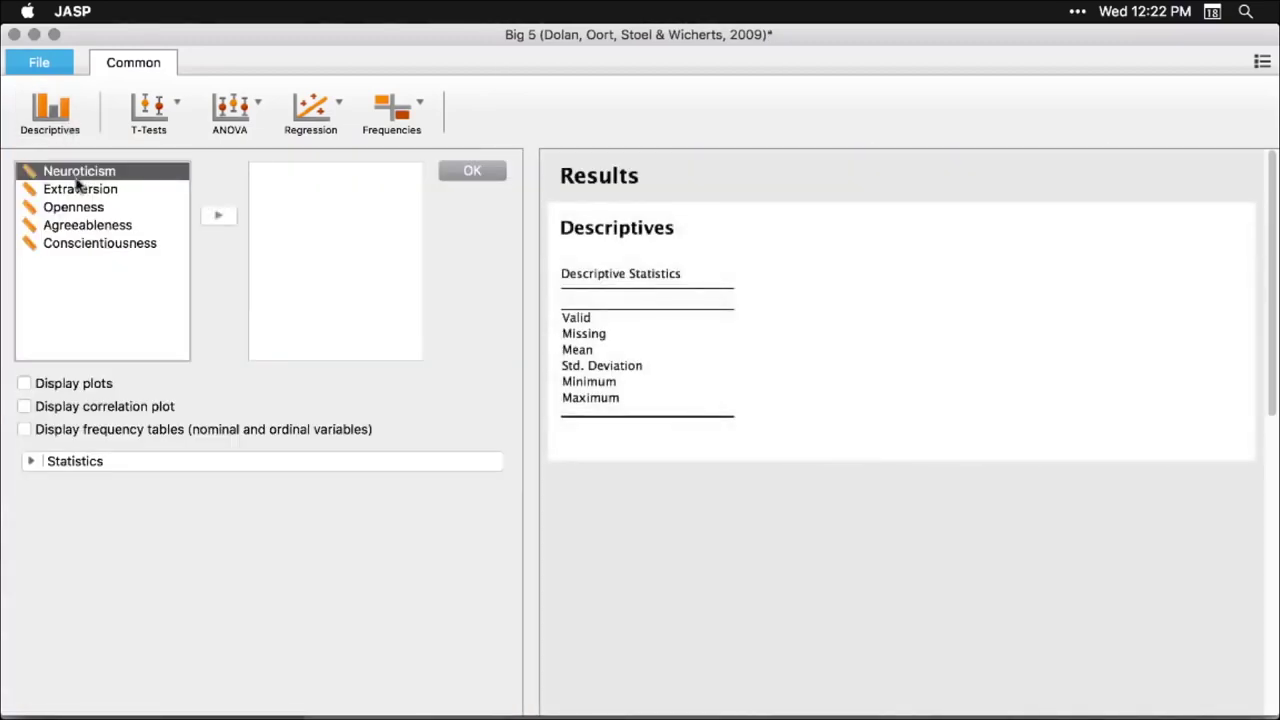
left_click(72, 248, "shift")
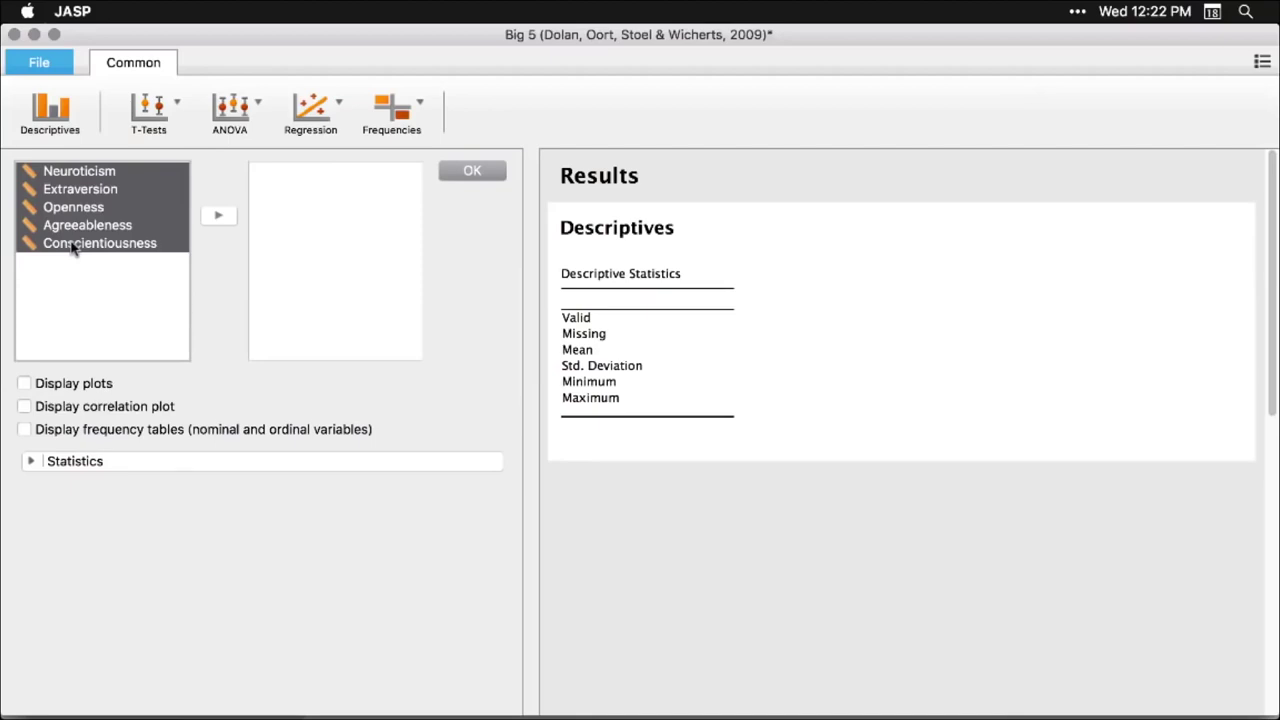
left_click(220, 217)
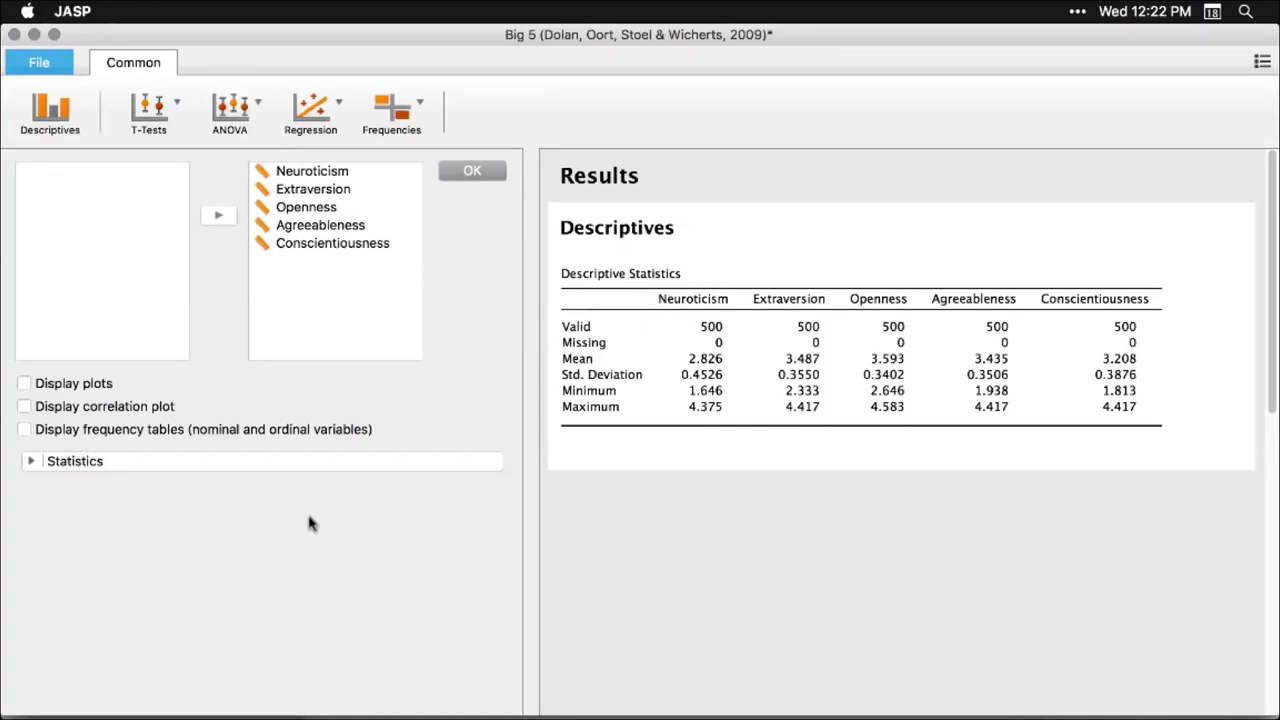
Step: Add quartiles and the median to the descriptive statistics and display plots for the variables
left_click(30, 462)
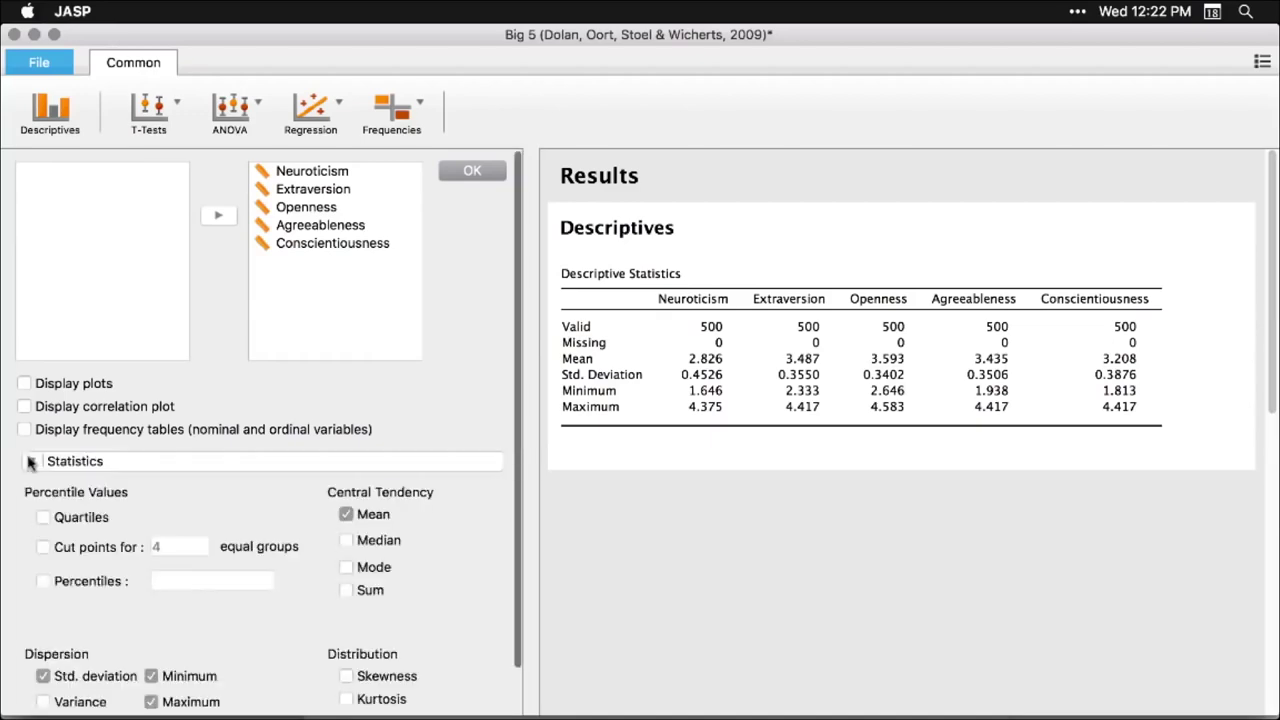
left_click(42, 518)
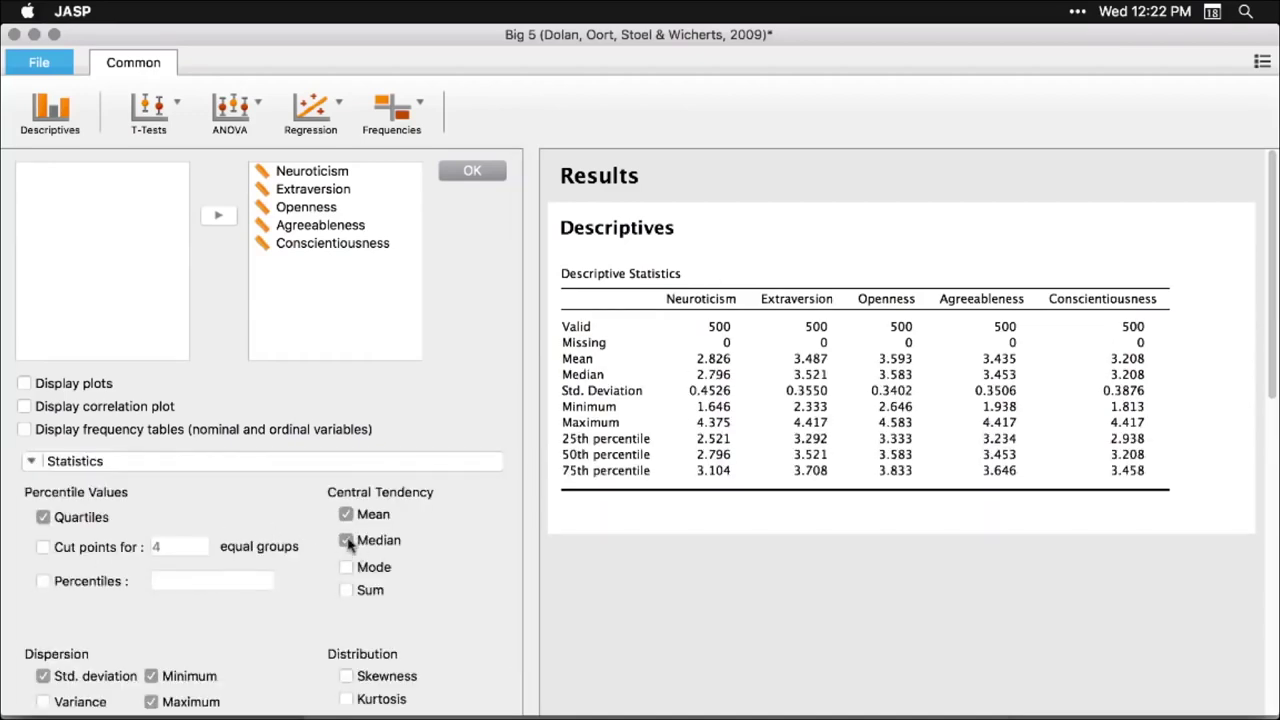
left_click(24, 384)
Step: Look through the distribution plots and shrink them all together to about half their original size
scroll(725, 475, "down", 2)
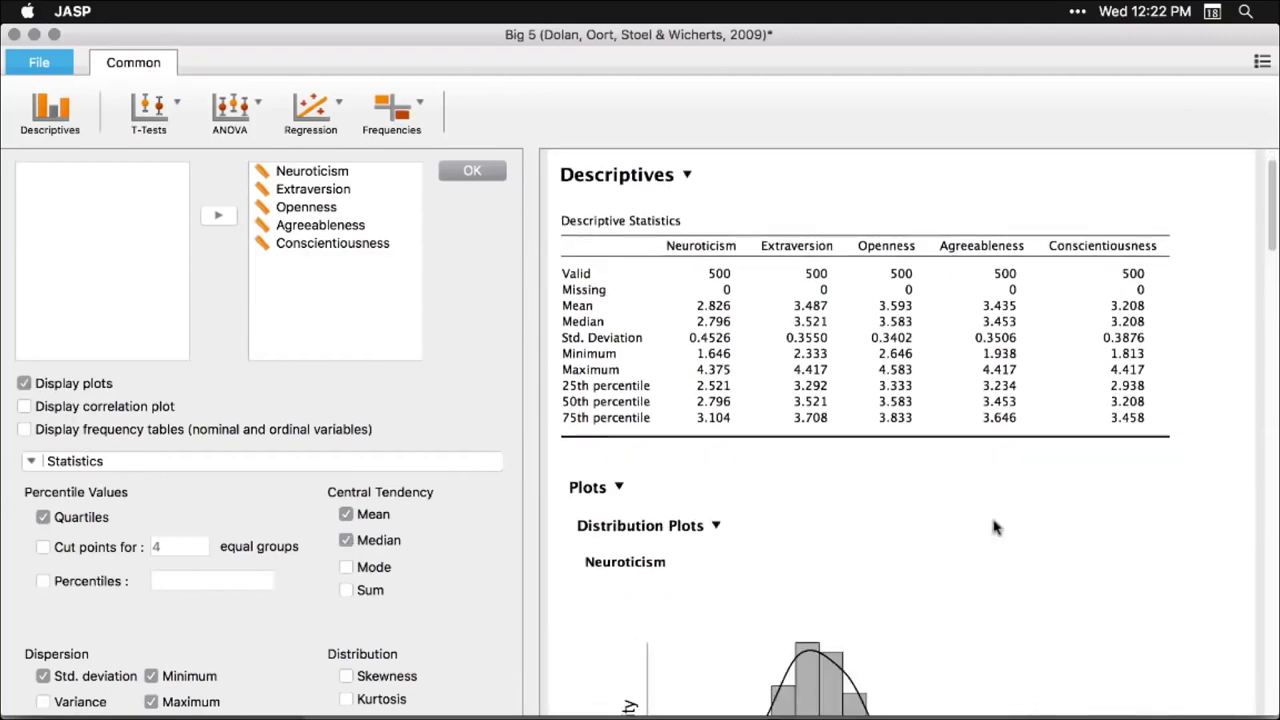
scroll(995, 528, "down", 13)
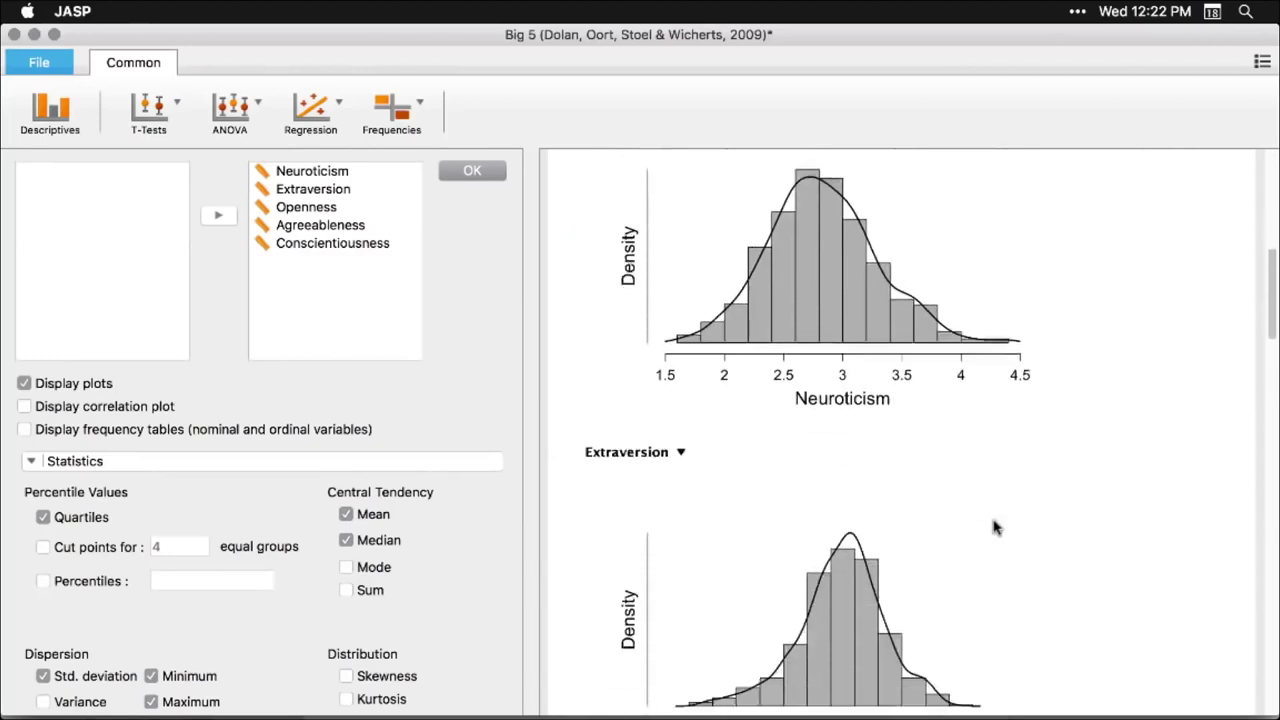
scroll(995, 528, "down", 6)
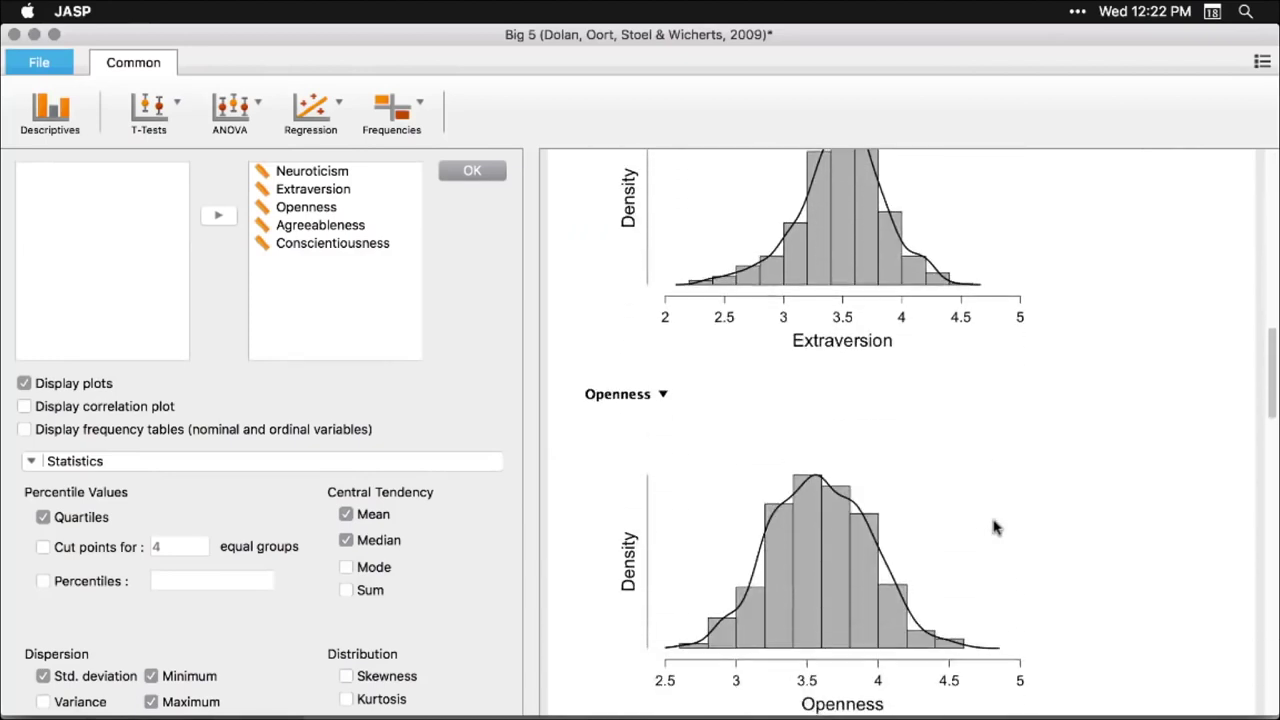
scroll(995, 528, "up", 19)
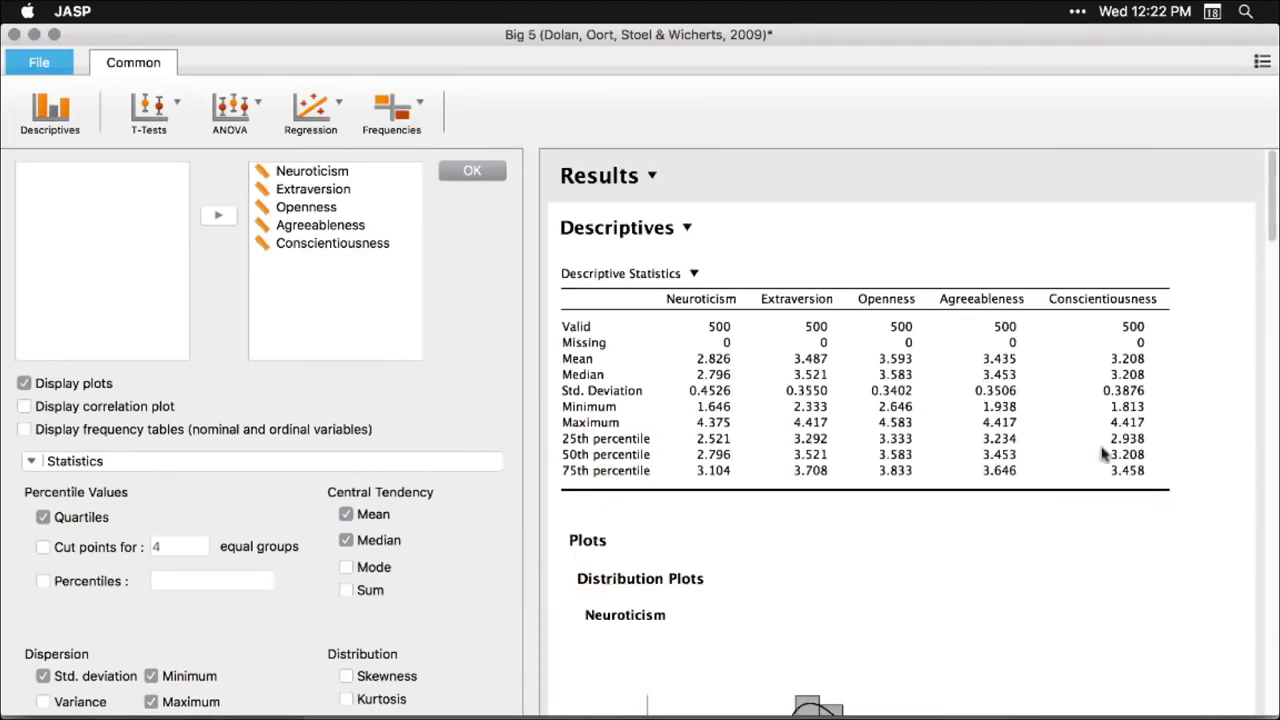
scroll(873, 637, "down", 5)
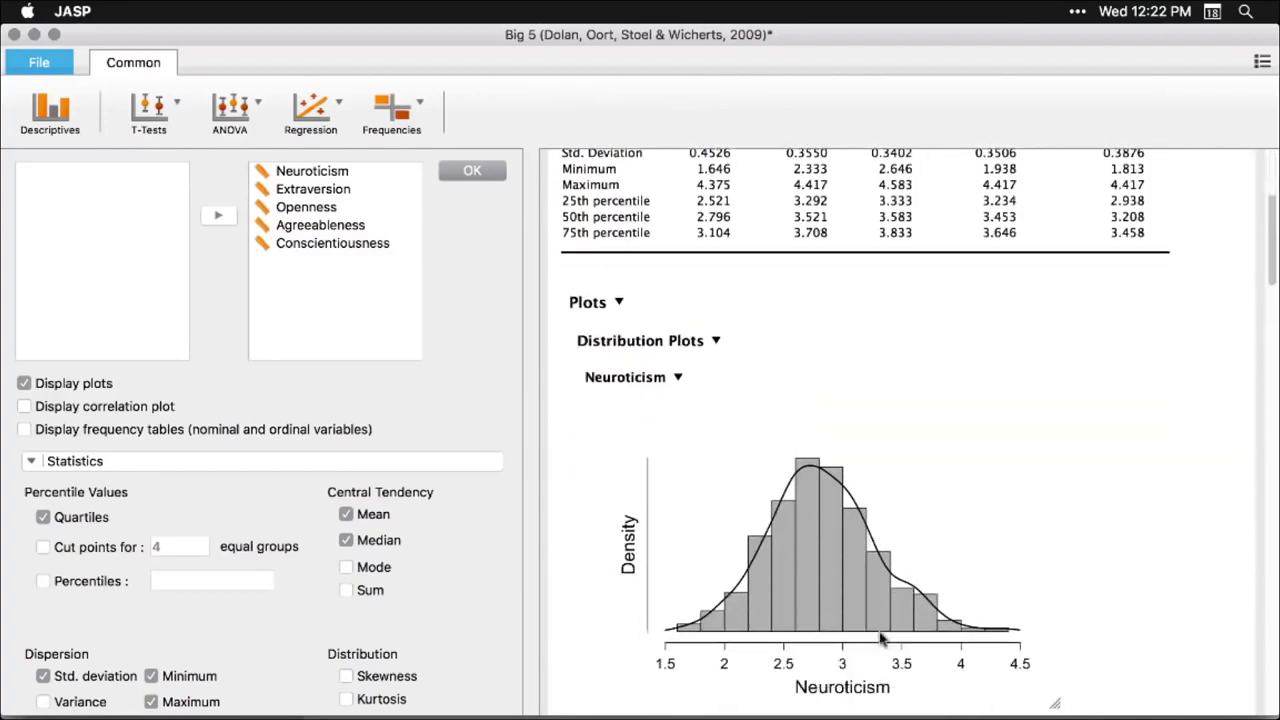
left_click_drag(1056, 701, 737, 546)
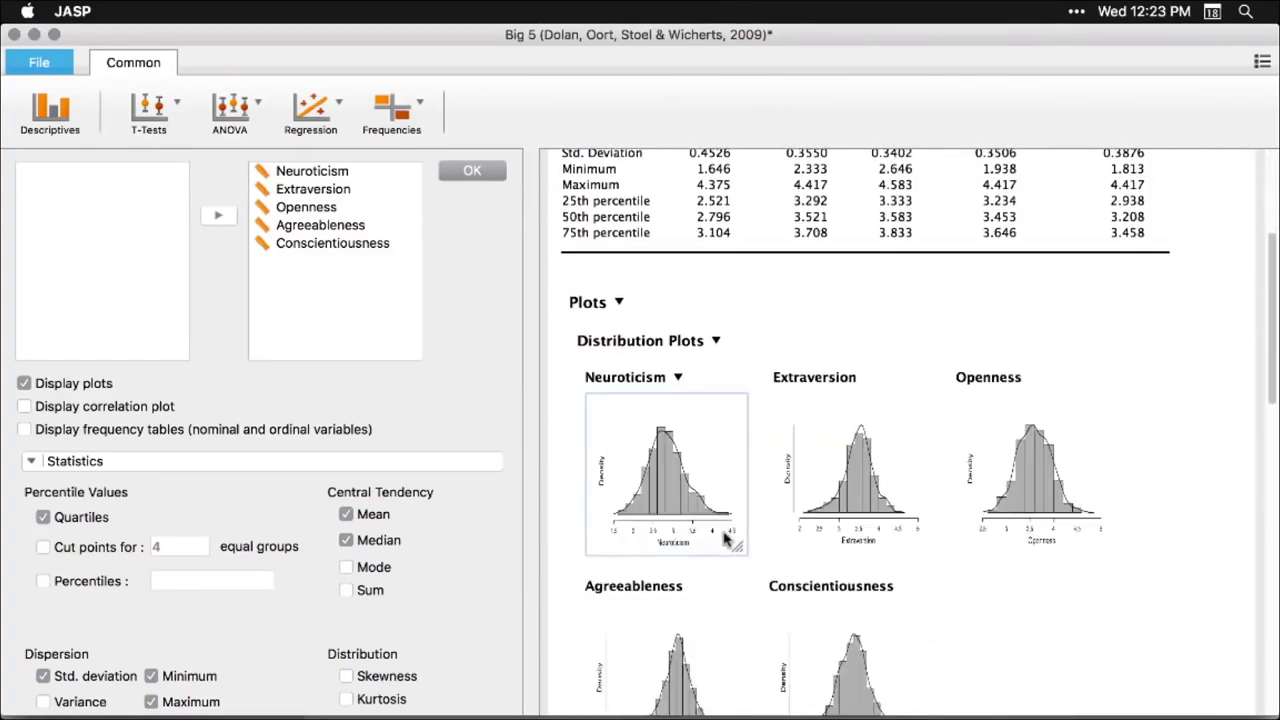
scroll(1050, 580, "down", 4)
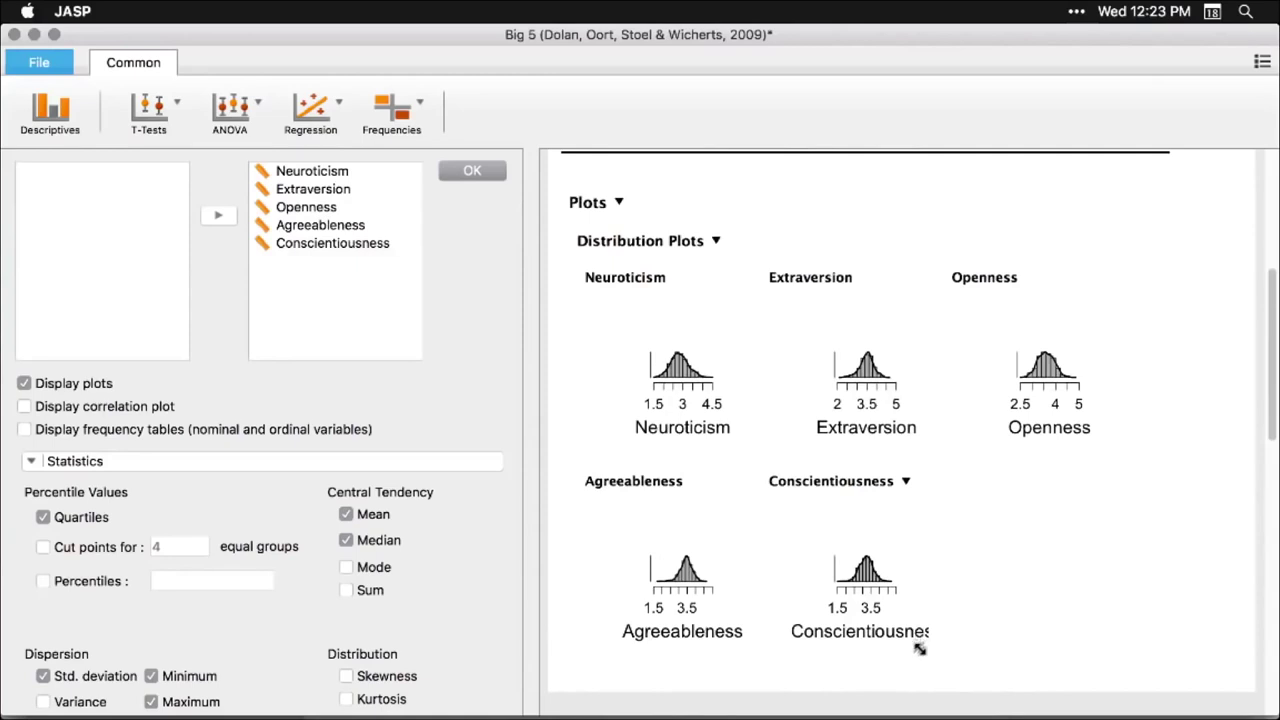
left_click_drag(919, 648, 937, 663)
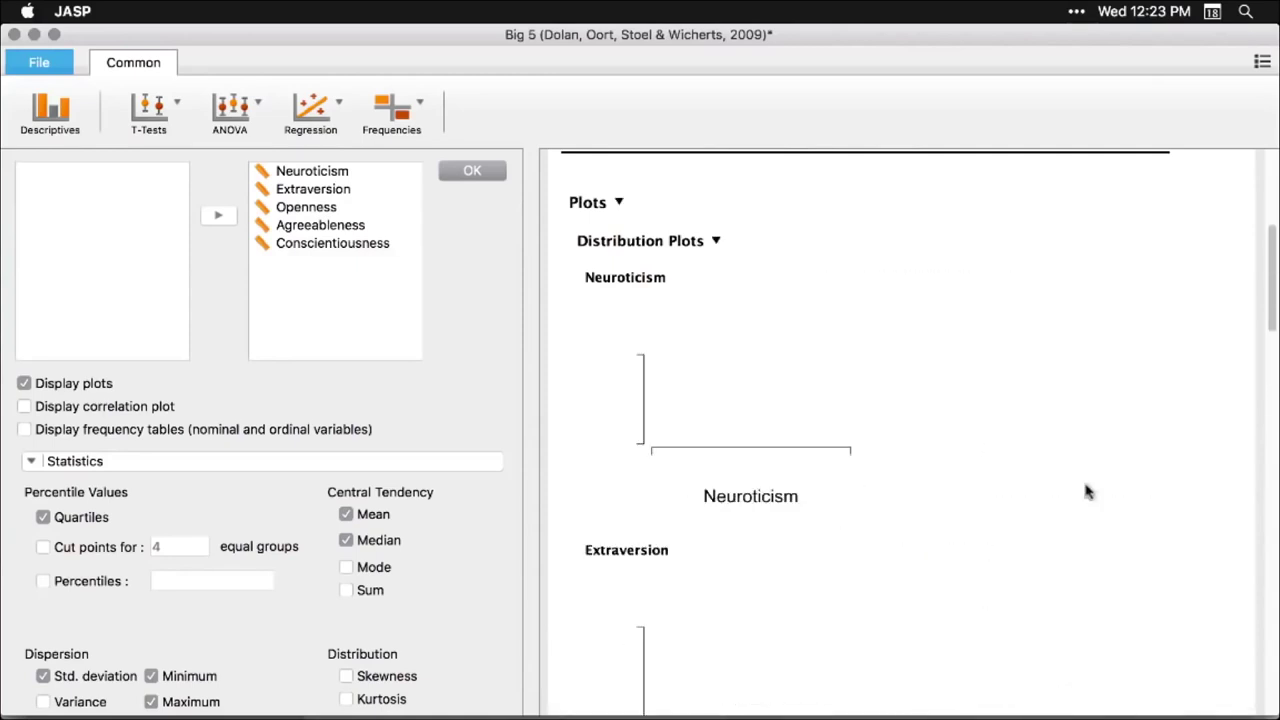
Step: Collapse the Distribution Plots section in the results and close the analysis options to return to the data
scroll(1112, 440, "down", 10)
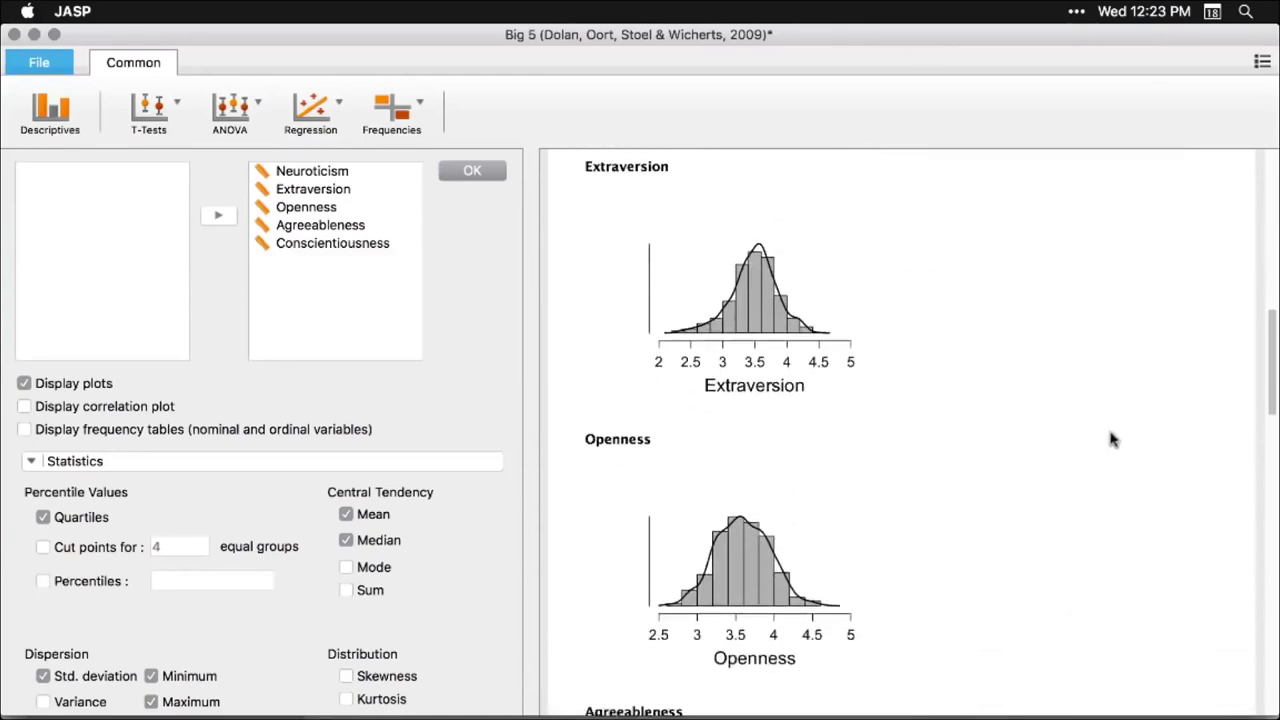
scroll(1112, 440, "up", 5)
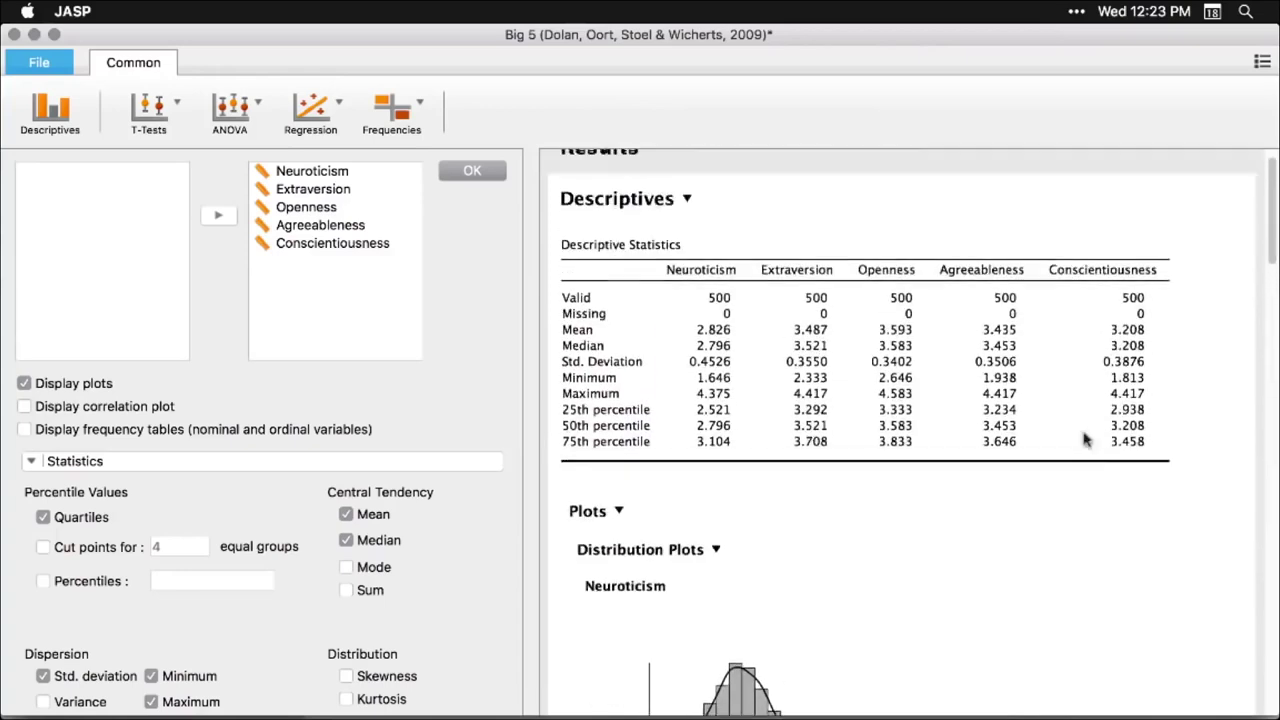
left_click(714, 560)
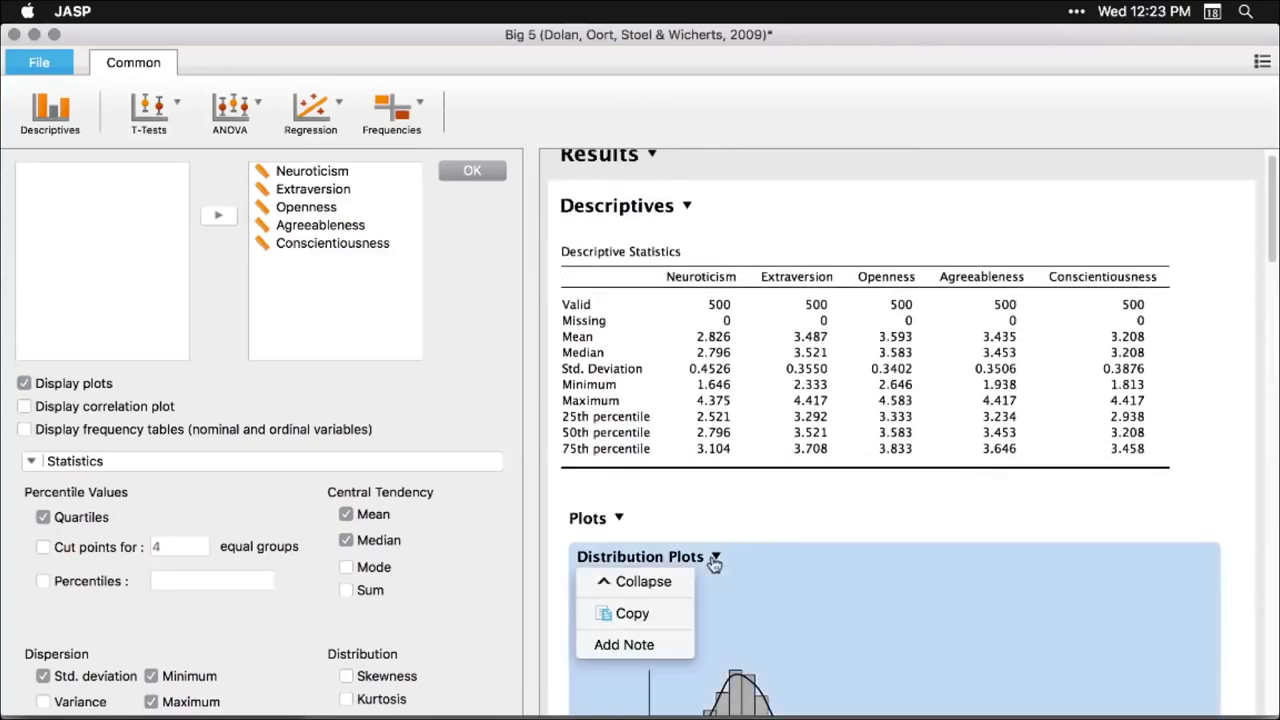
left_click(645, 588)
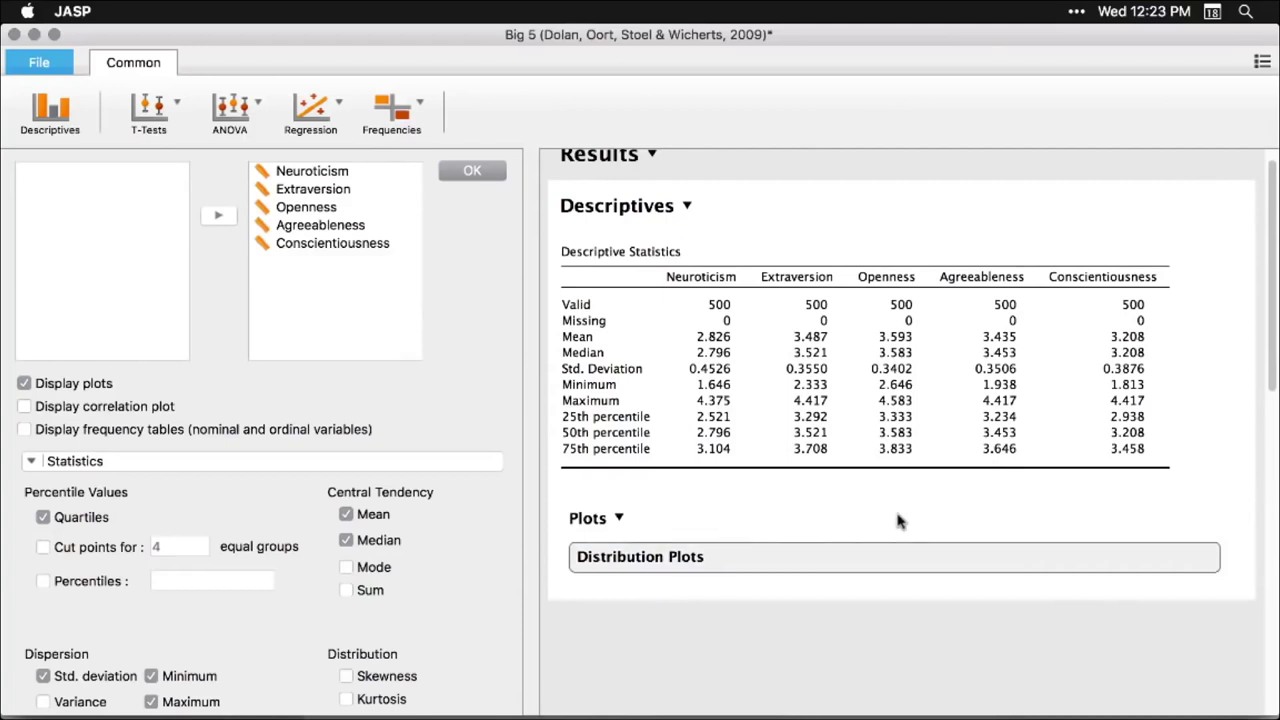
left_click(803, 659)
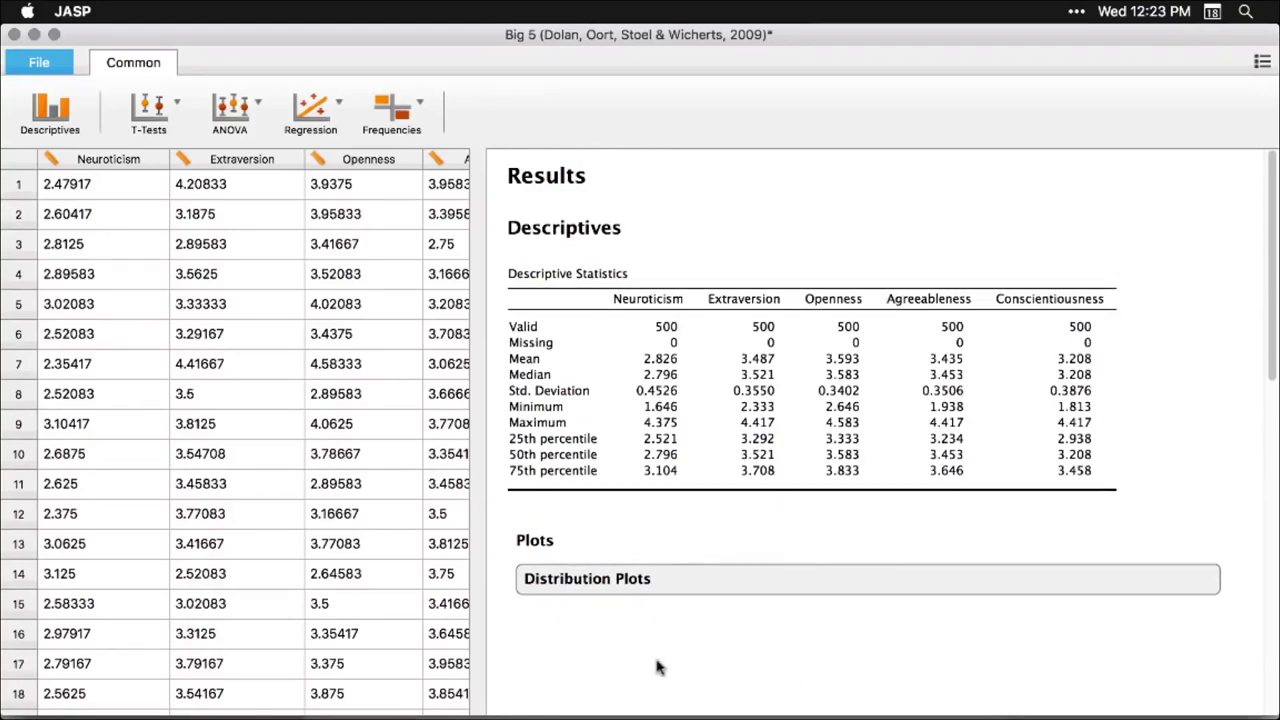
Step: Reopen the Descriptives analysis from its results and add skewness and kurtosis to the statistics
left_click(752, 375)
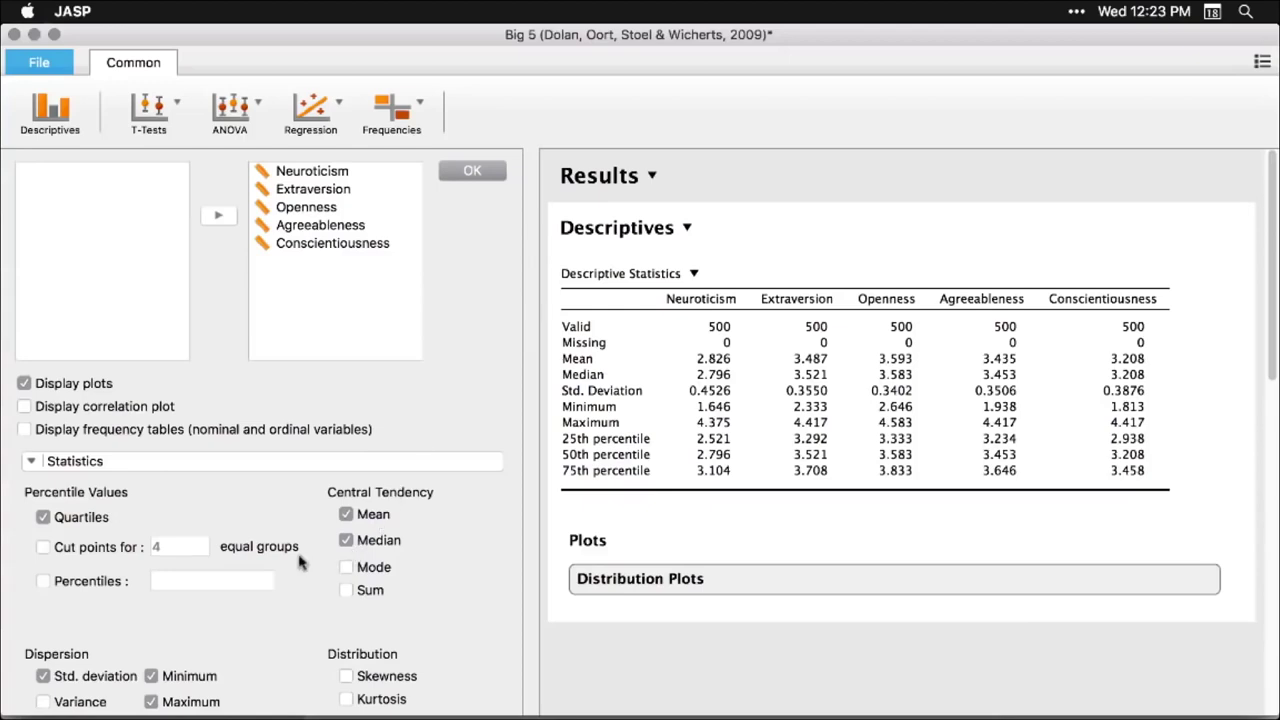
scroll(331, 617, "down", 2)
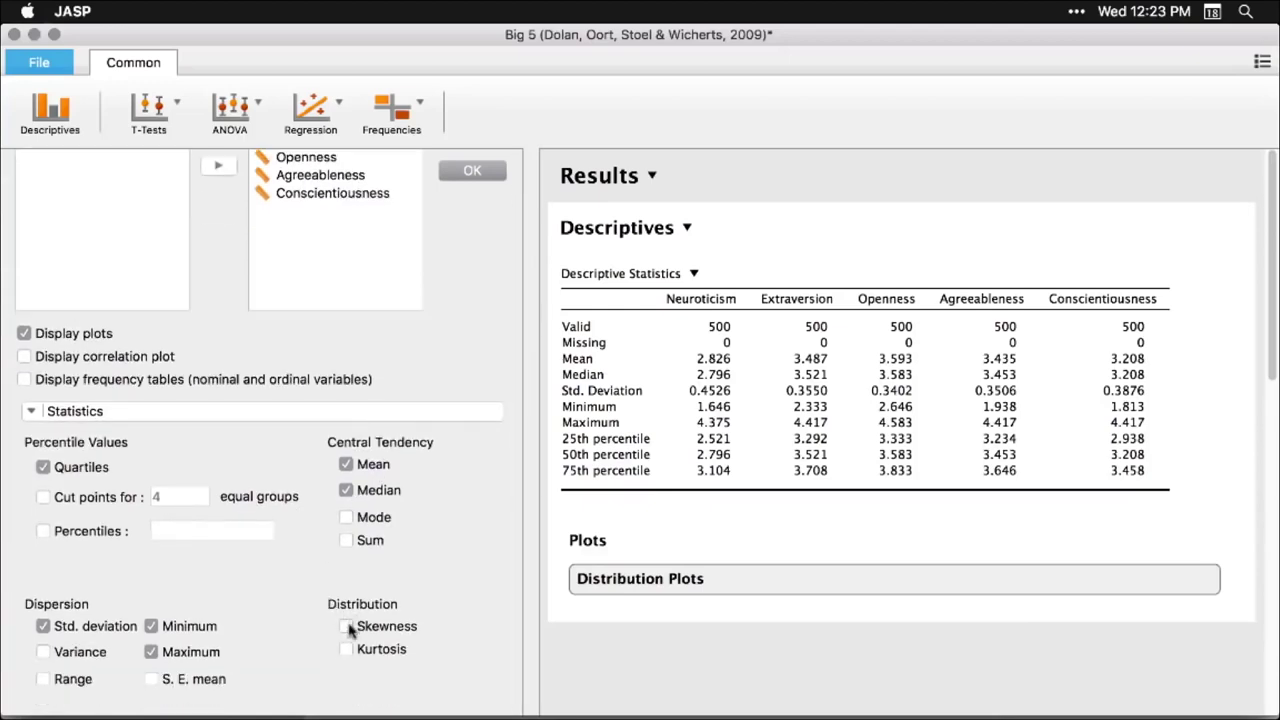
left_click(347, 627)
left_click(346, 649)
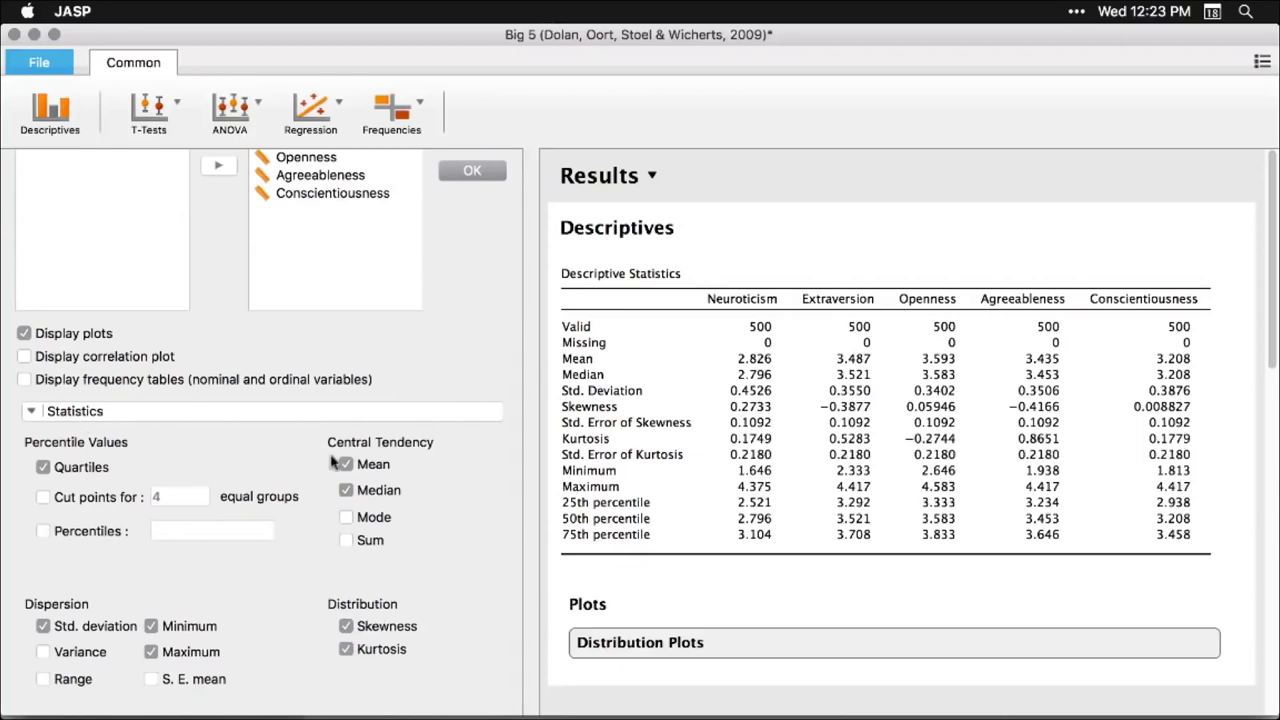
Step: Close the analysis options and expand the Distribution Plots section again to view the plots beside the data
left_click(932, 182)
scroll(908, 423, "down", 6)
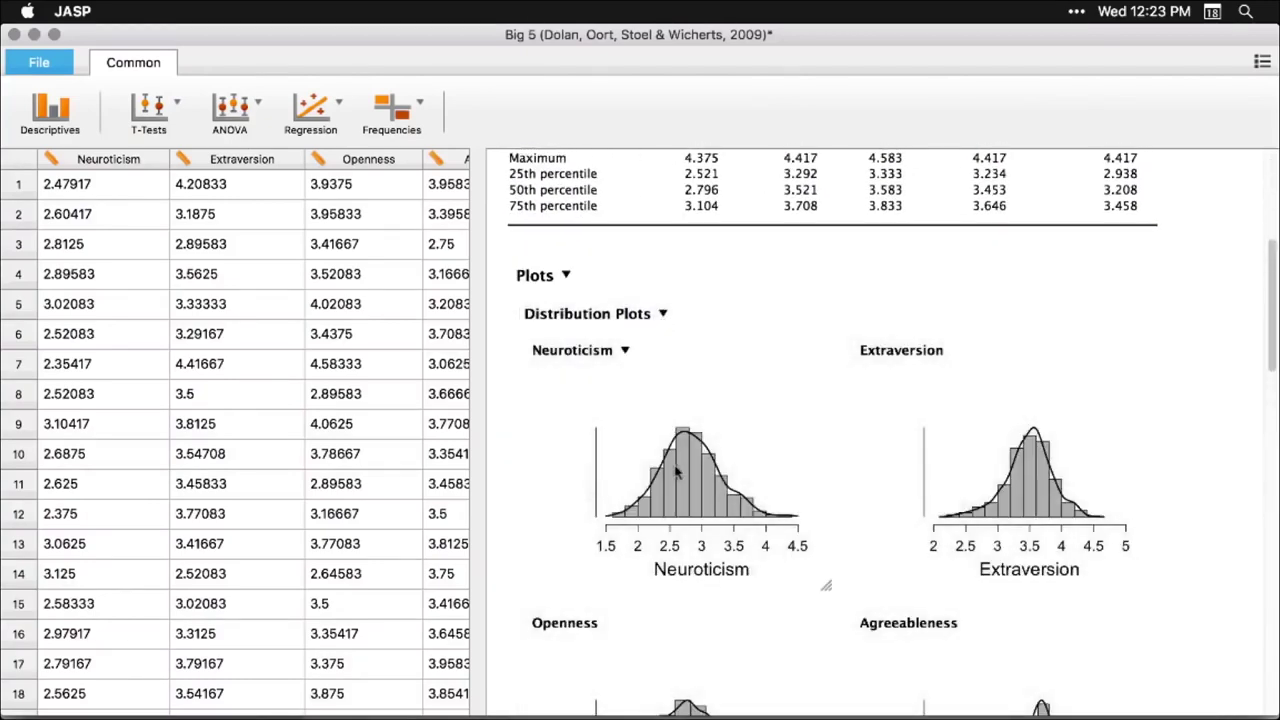
left_click(675, 472)
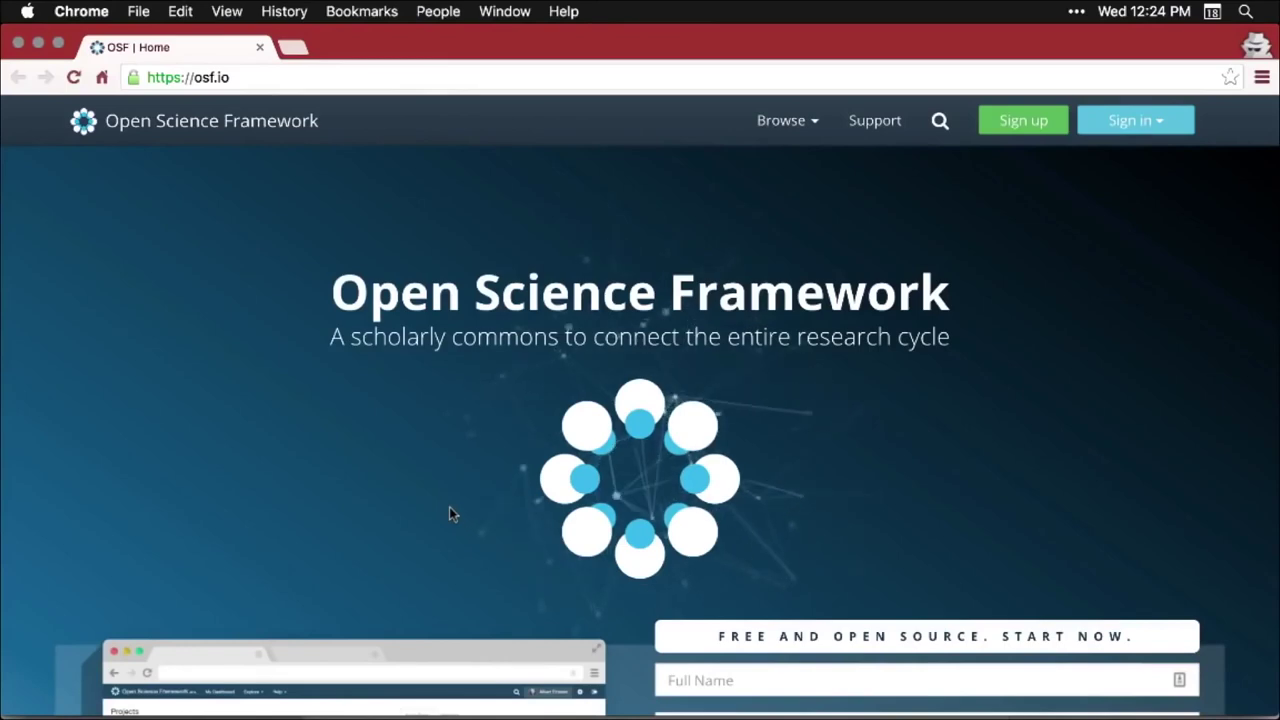
Step: Switch to Chrome and review the Open Science Framework home page, covering its sign-up form, project features and third-party integrations
scroll(449, 513, "down", 5)
scroll(449, 513, "down", 5)
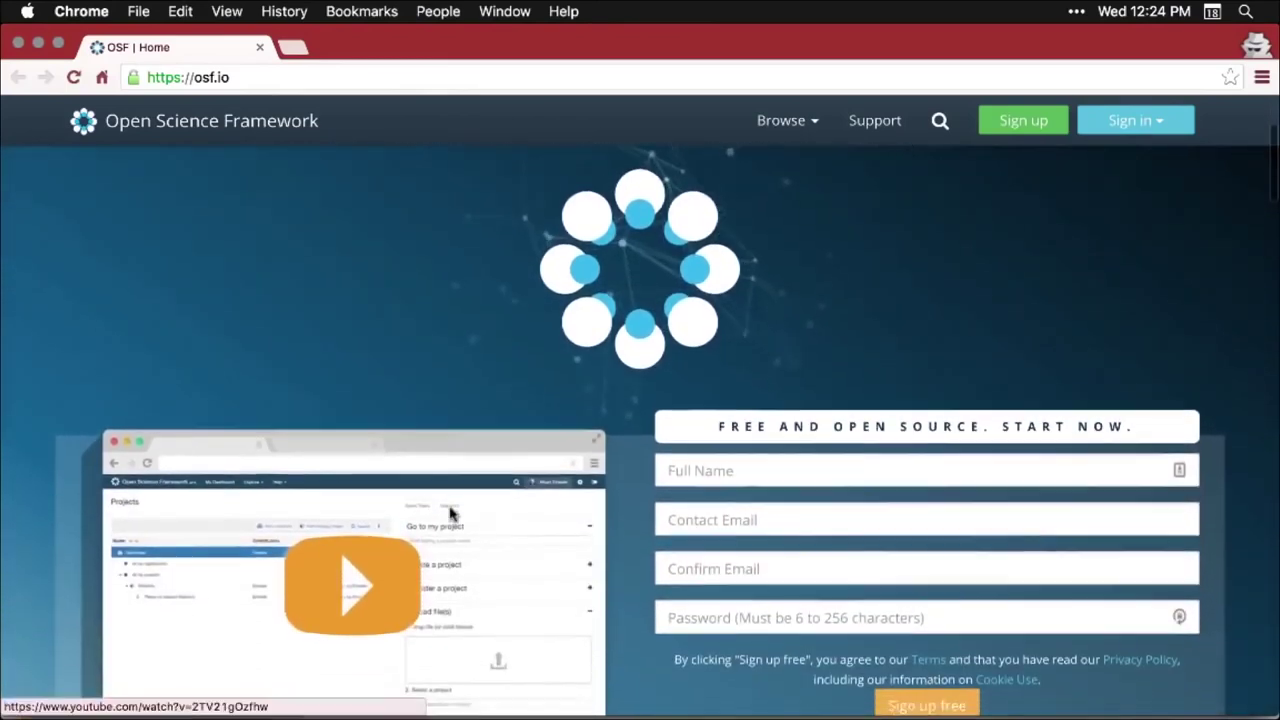
scroll(449, 513, "down", 6)
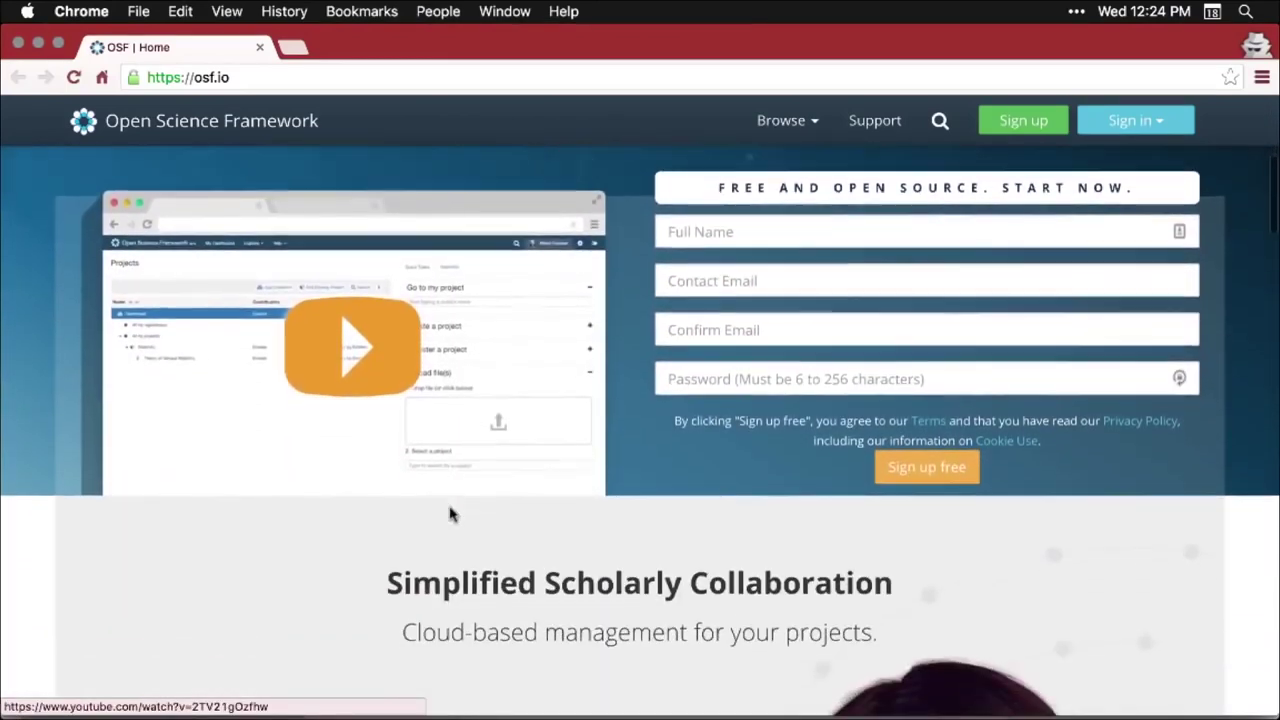
scroll(449, 513, "down", 7)
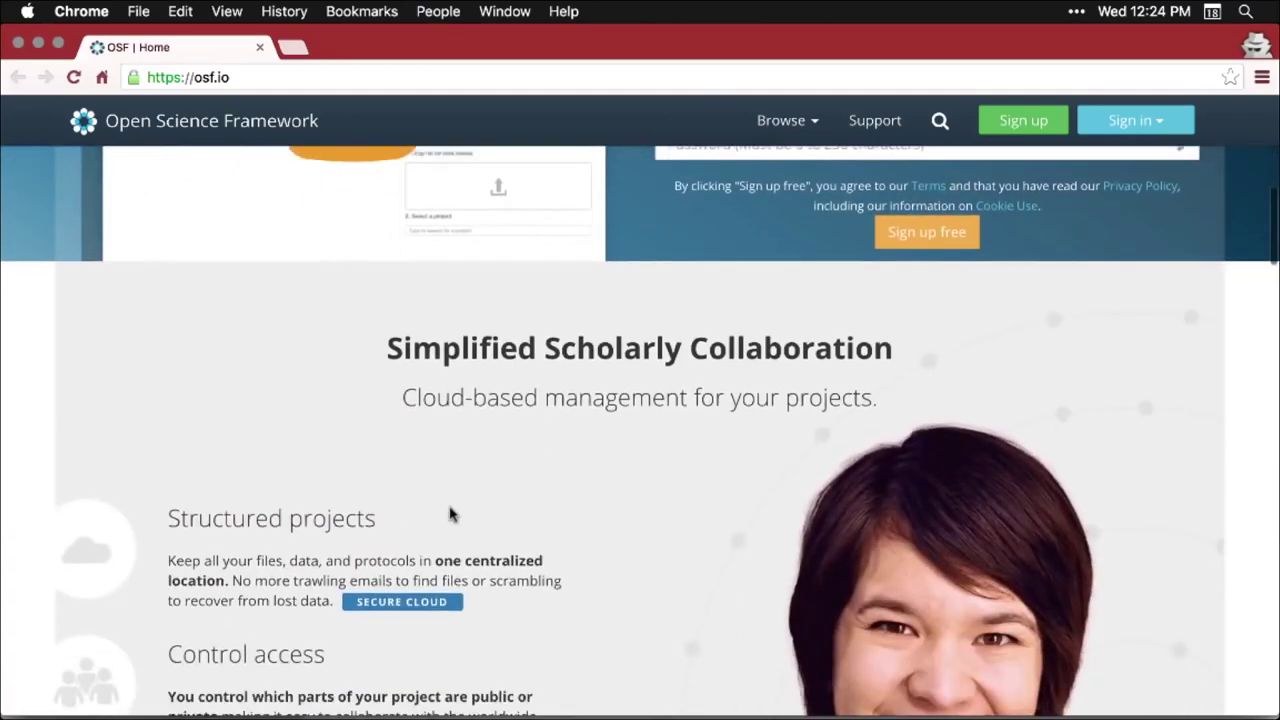
scroll(449, 513, "down", 8)
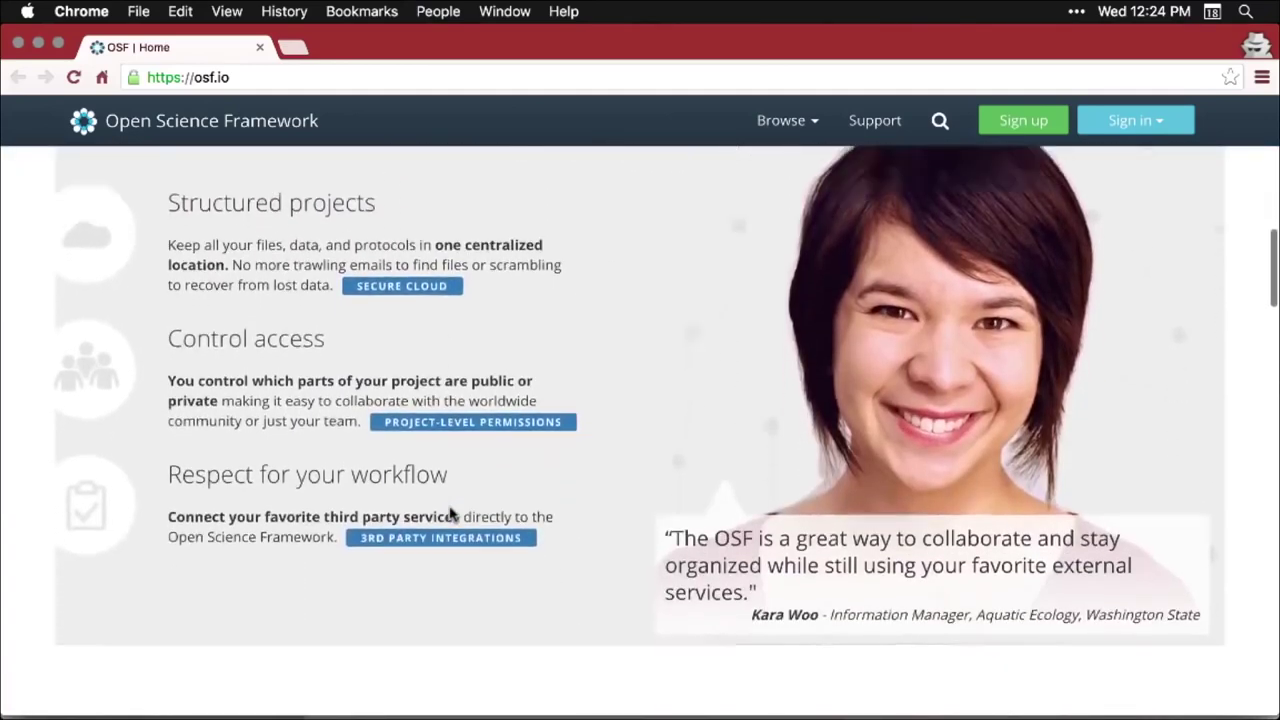
scroll(449, 513, "down", 3)
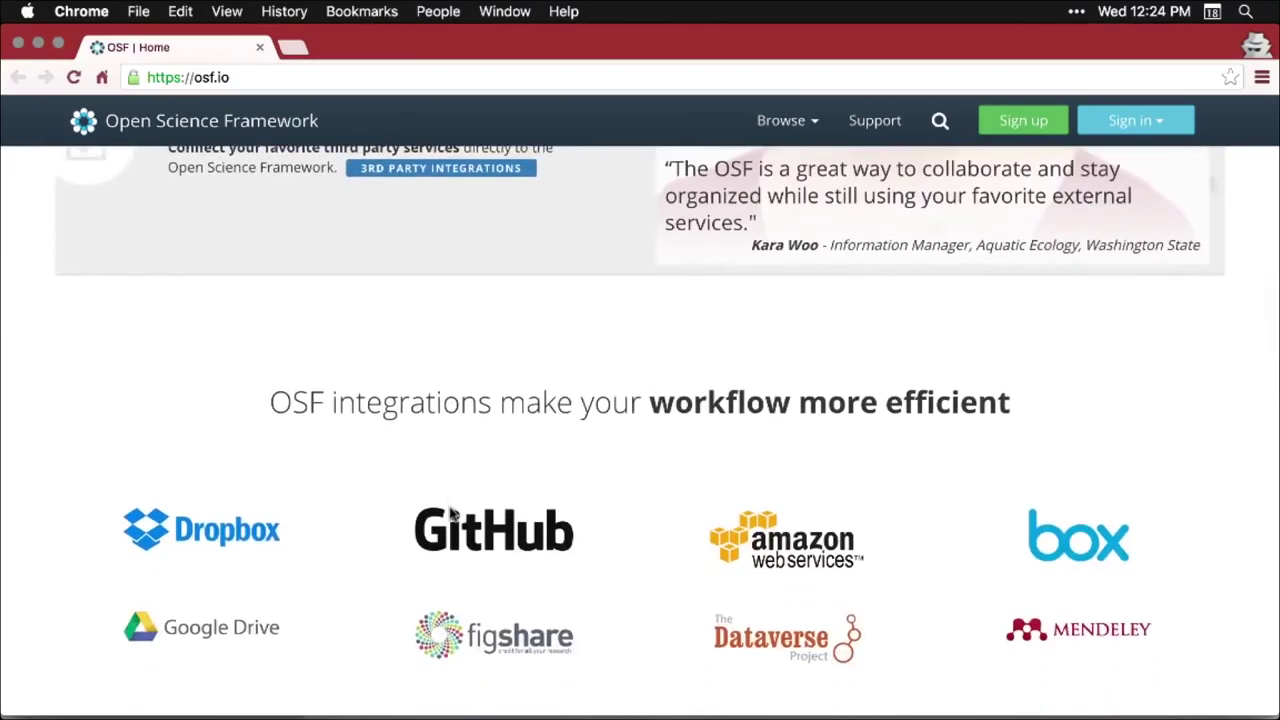
scroll(449, 513, "down", 4)
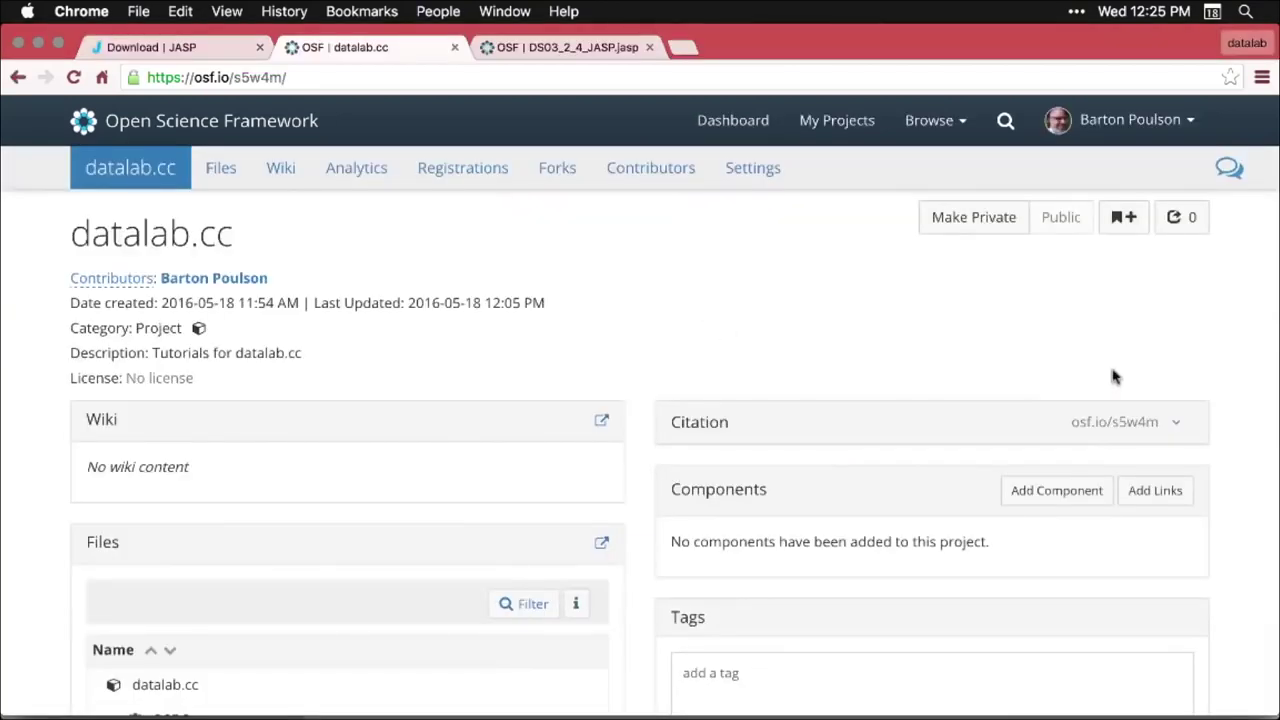
Step: Review the datalab.cc project page on the Open Science Framework, covering its wiki, stored files, components and tags
scroll(1200, 380, "down", 2)
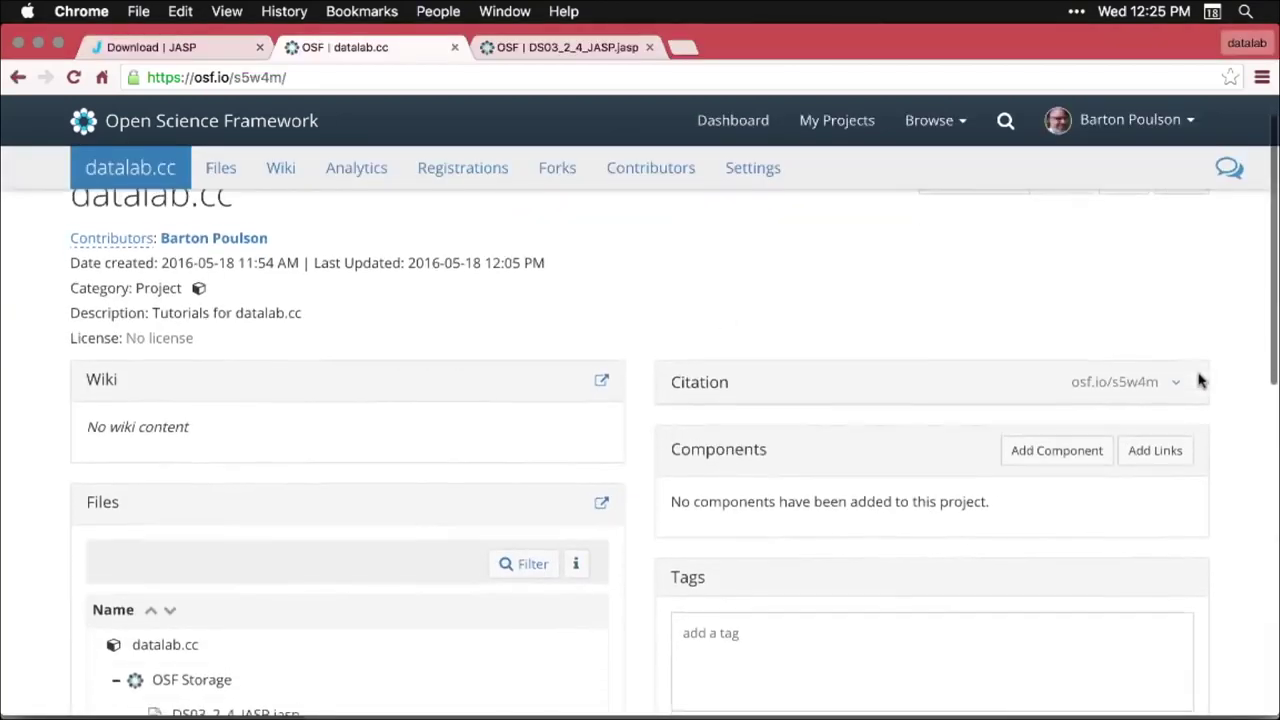
scroll(1200, 380, "down", 4)
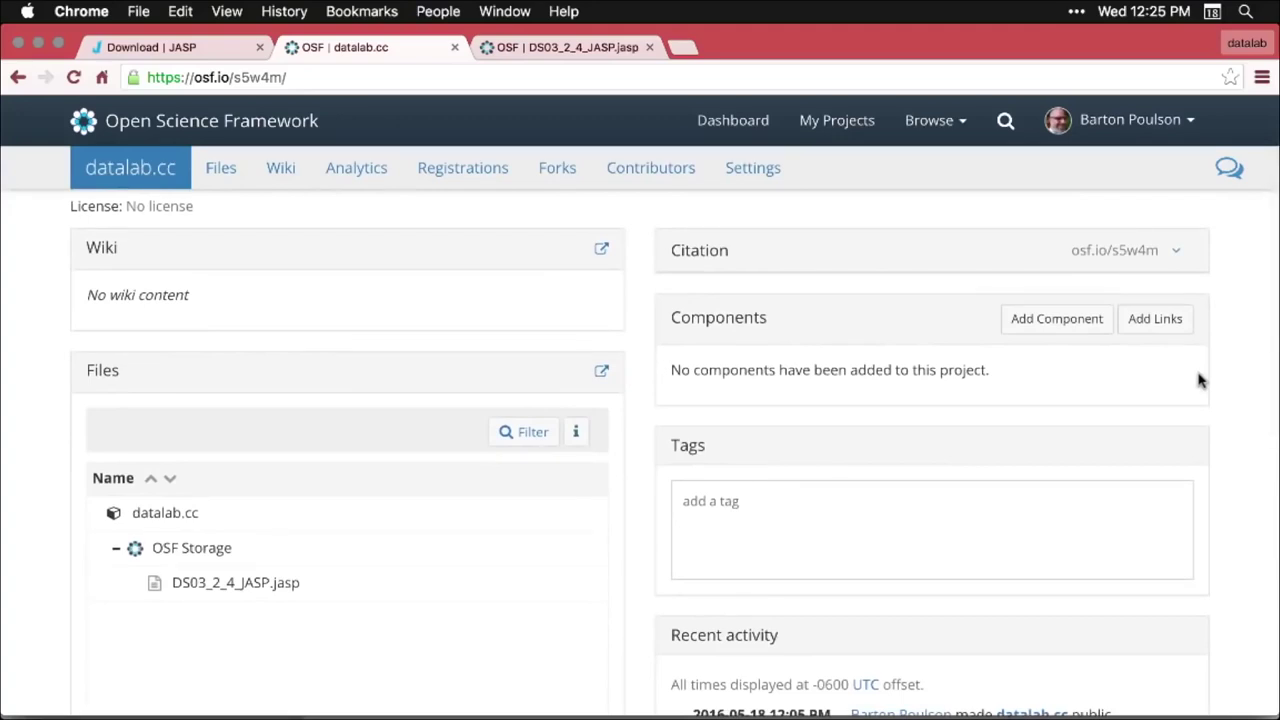
scroll(1200, 380, "down", 2)
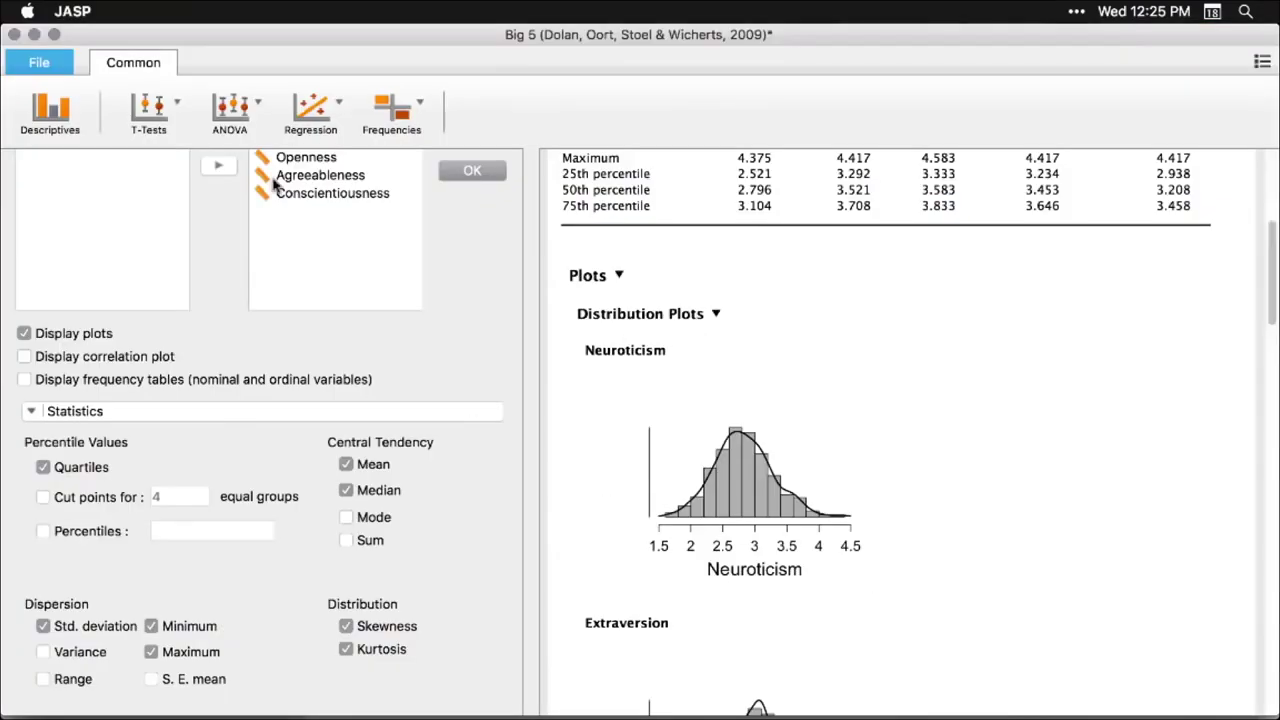
Step: Switch to JASP and open DS03_2_4_JASP.jasp from the Desktop folder on the computer
left_click(40, 64)
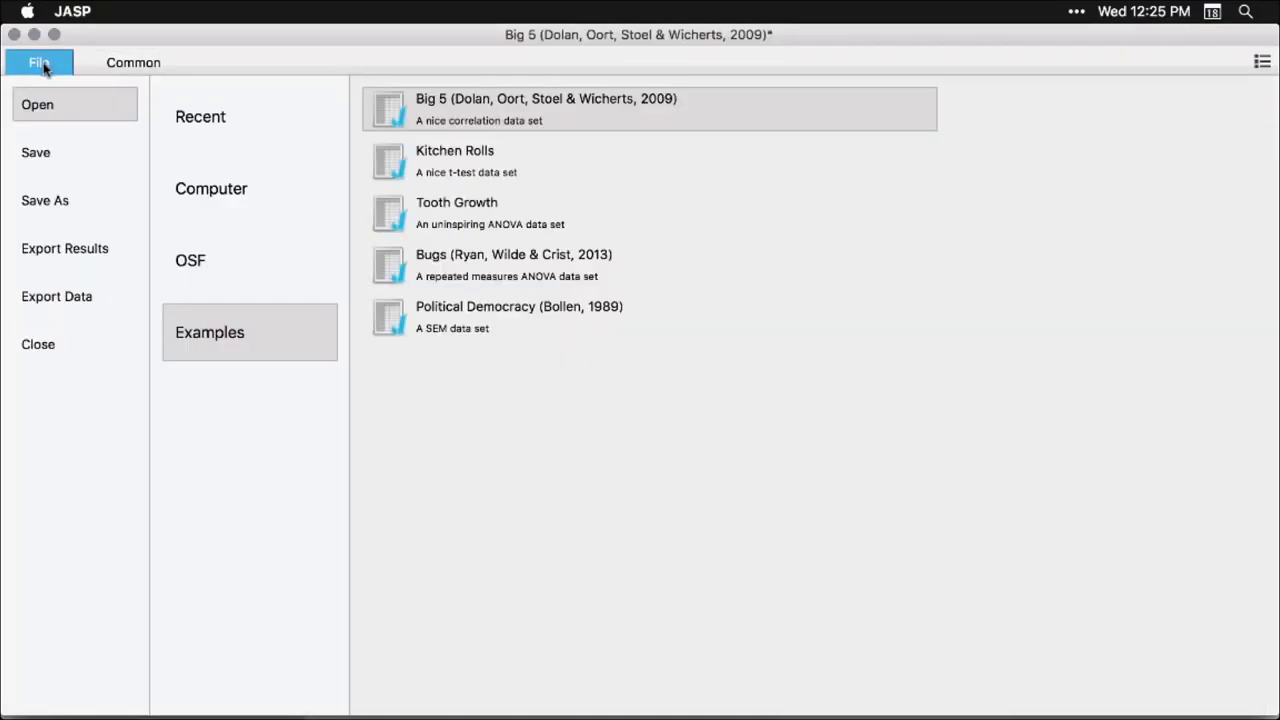
left_click(211, 197)
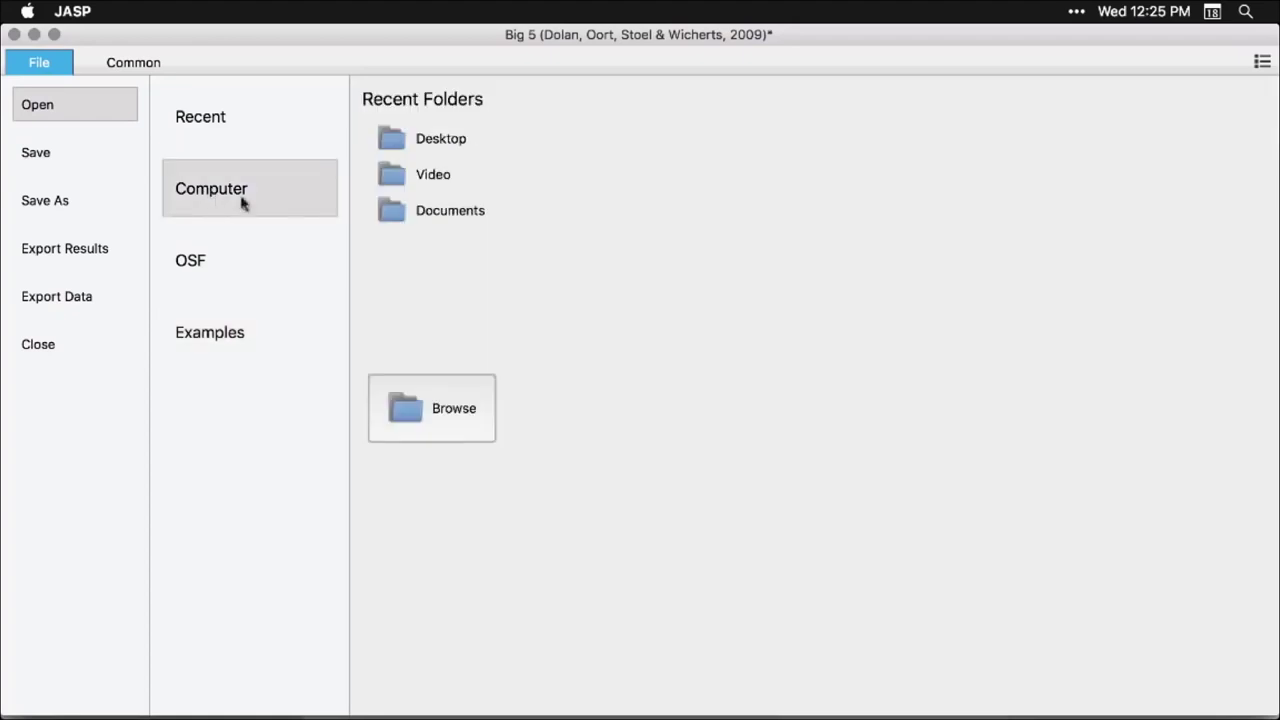
left_click(438, 221)
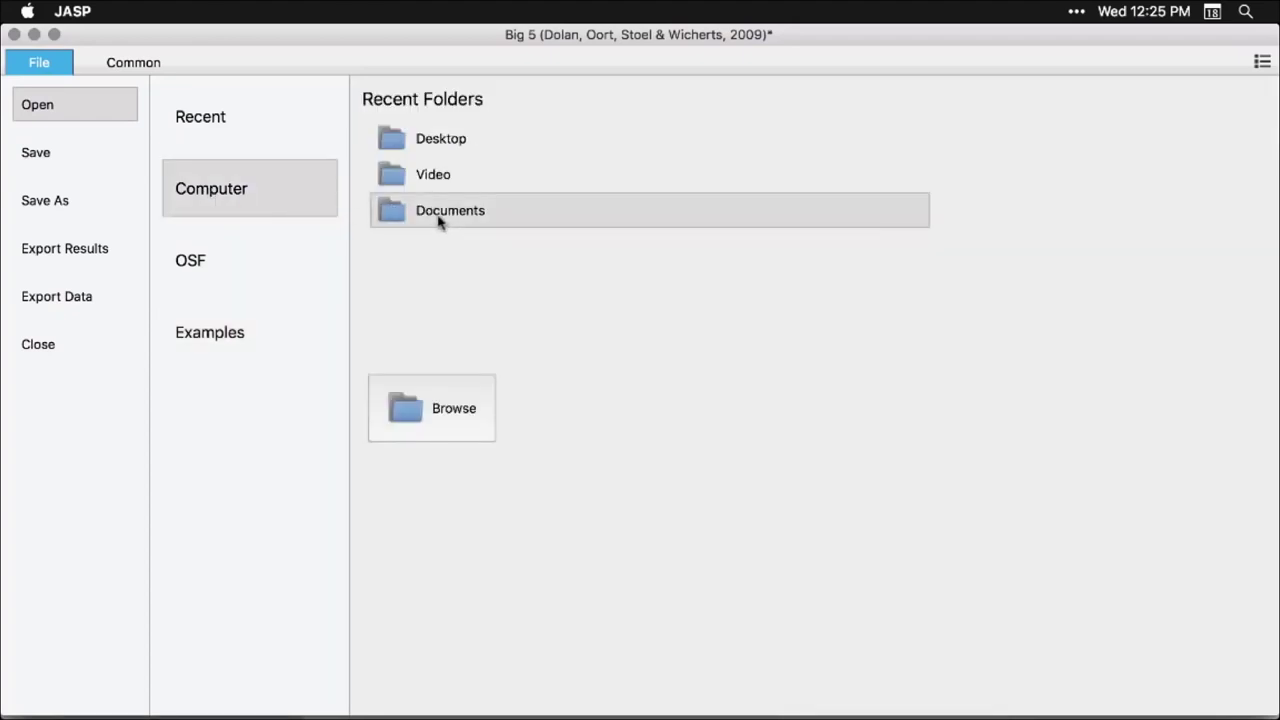
left_click(423, 143)
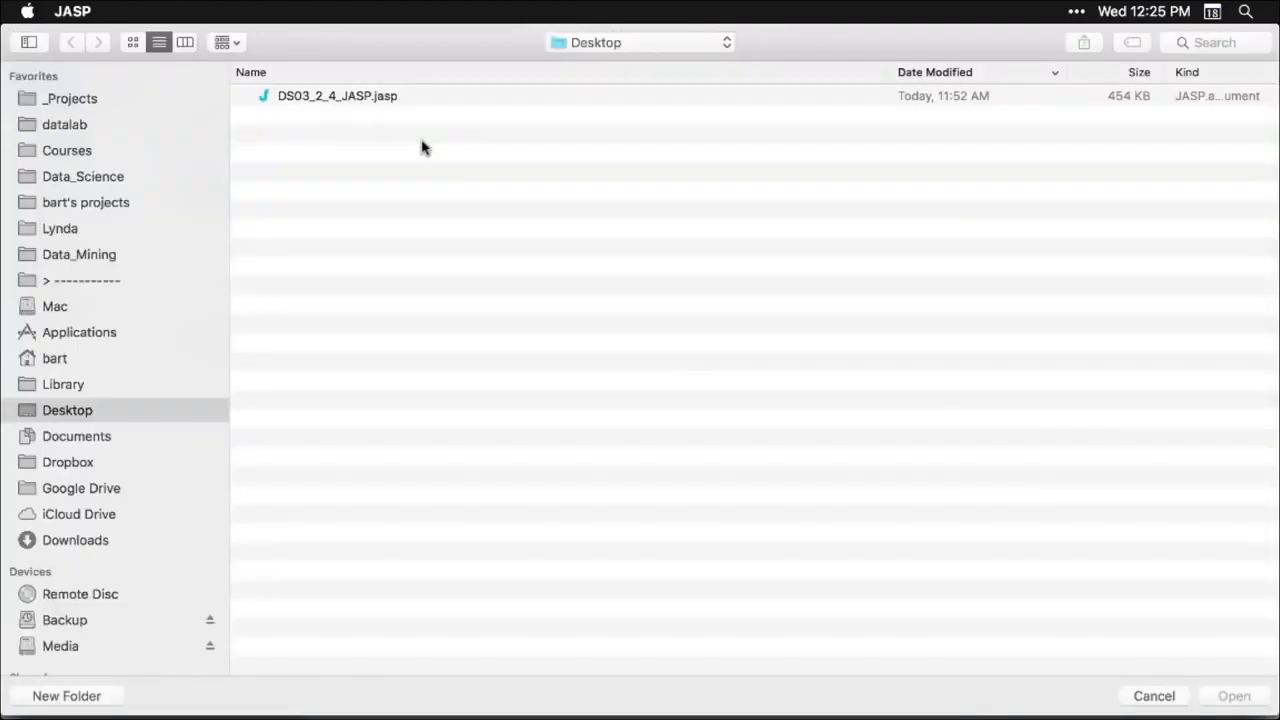
left_click(362, 100)
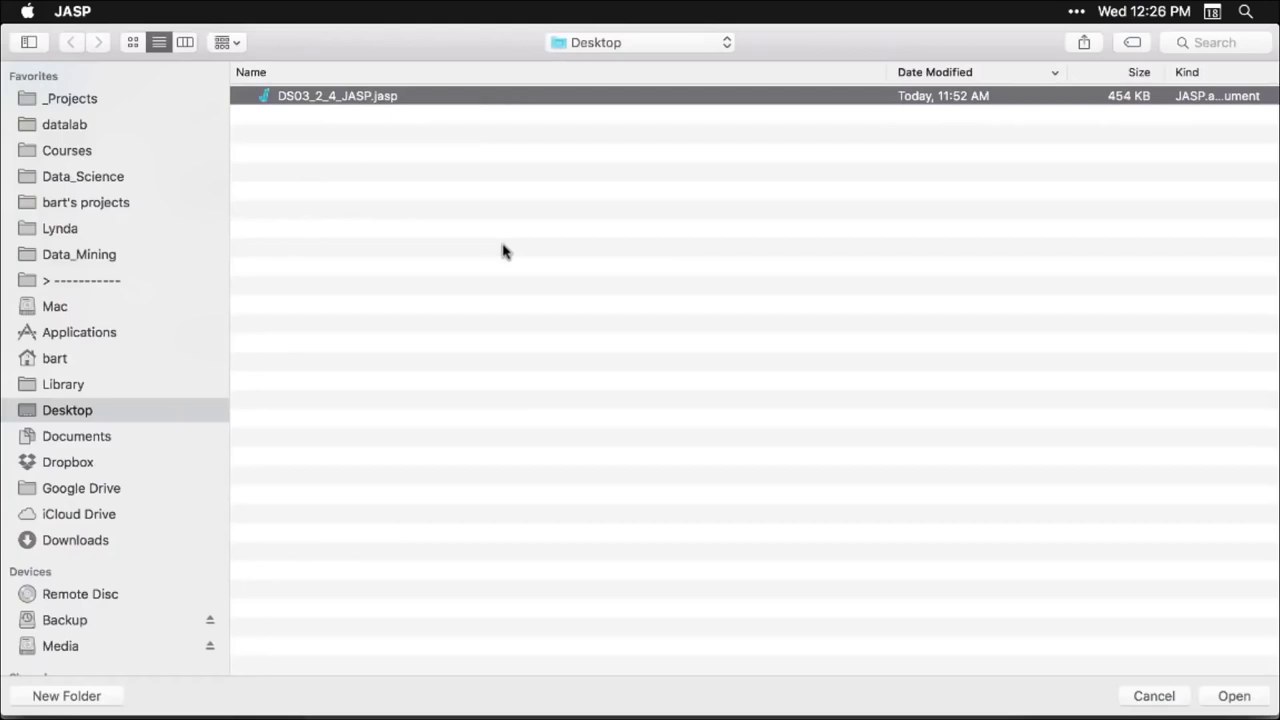
double_click(365, 96)
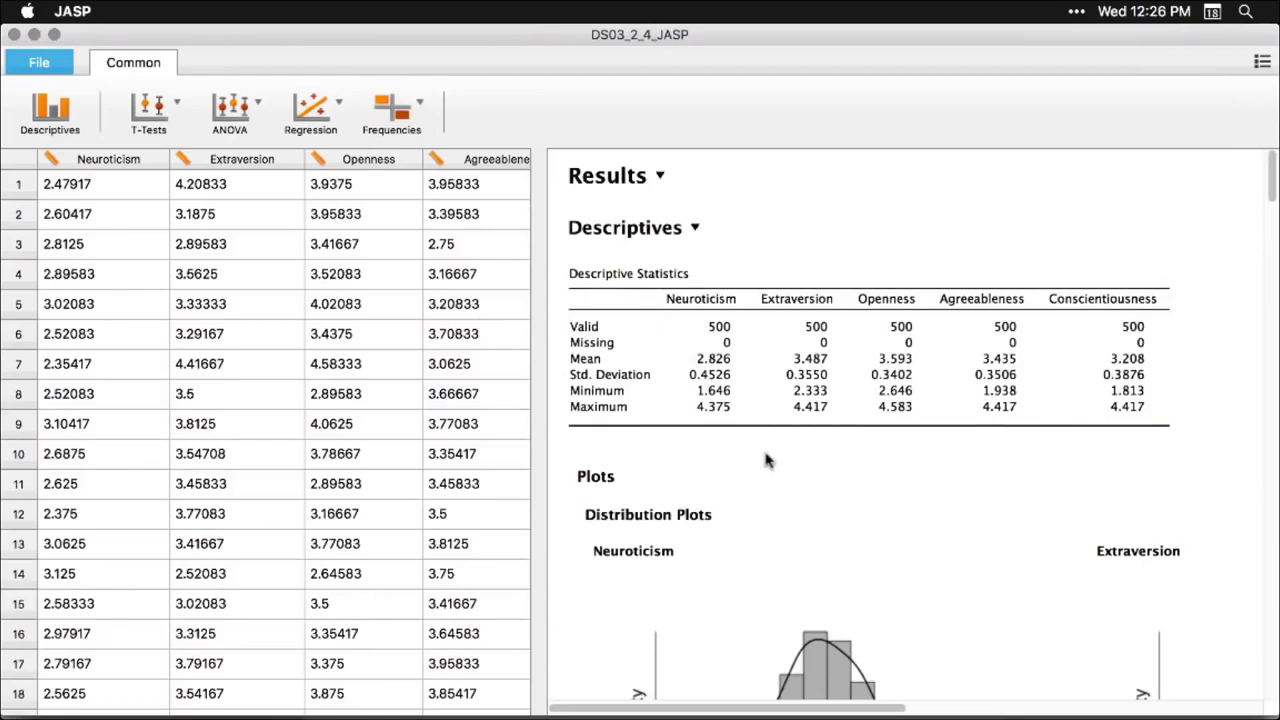
Step: Examine the opened file's results, from the distribution plots and correlation plot to the linear regression tables
scroll(766, 458, "down", 15)
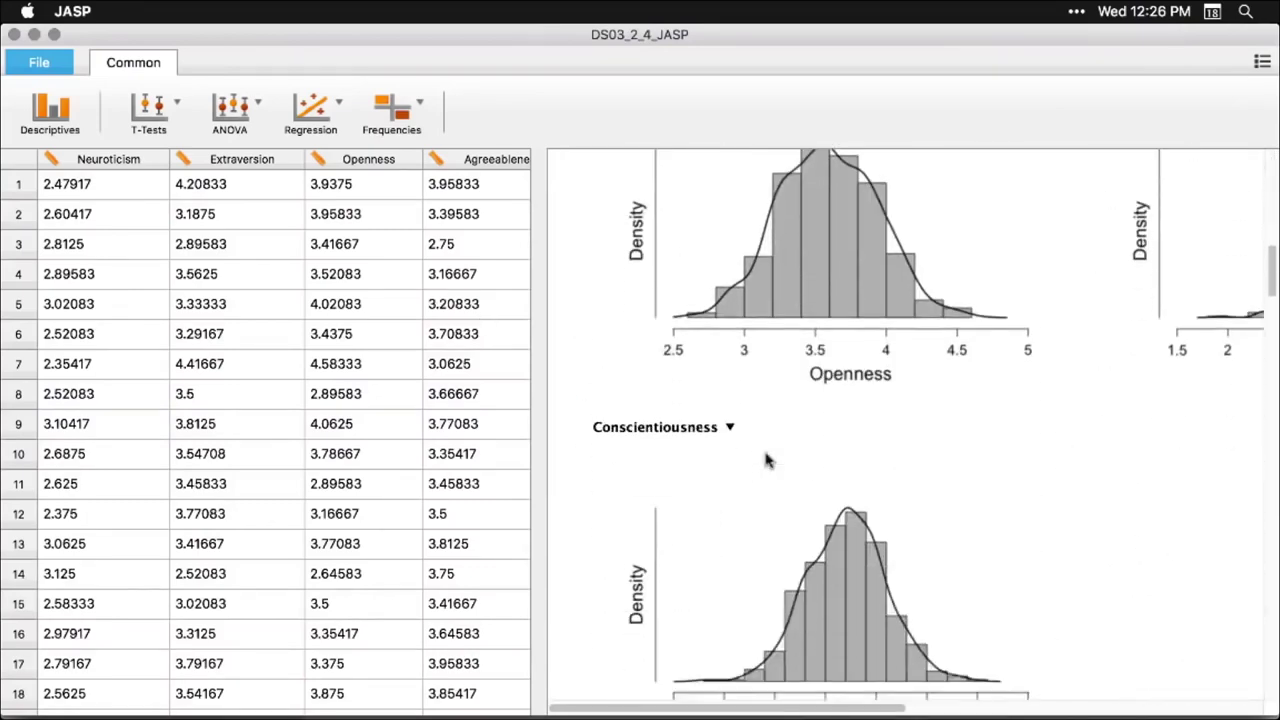
scroll(766, 460, "down", 15)
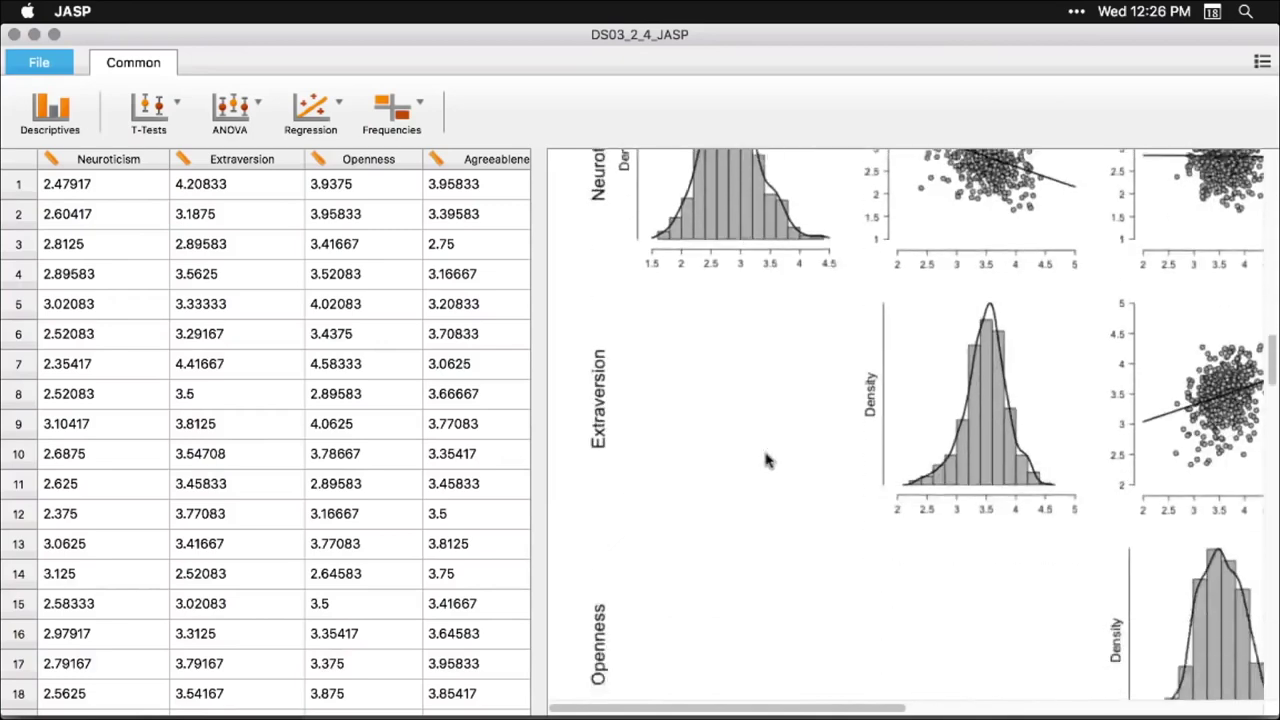
scroll(767, 459, "down", 2)
scroll(767, 459, "up", 8)
scroll(767, 459, "right", 5)
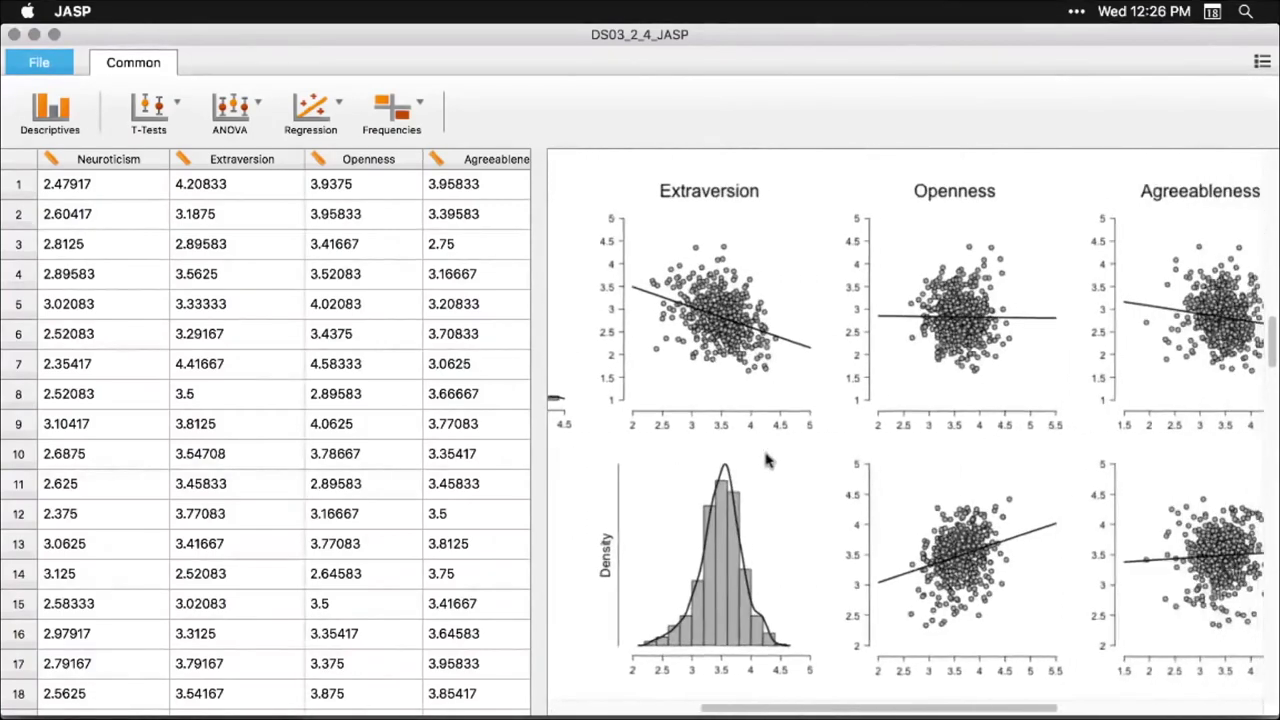
scroll(765, 456, "right", 3)
scroll(765, 456, "down", 15)
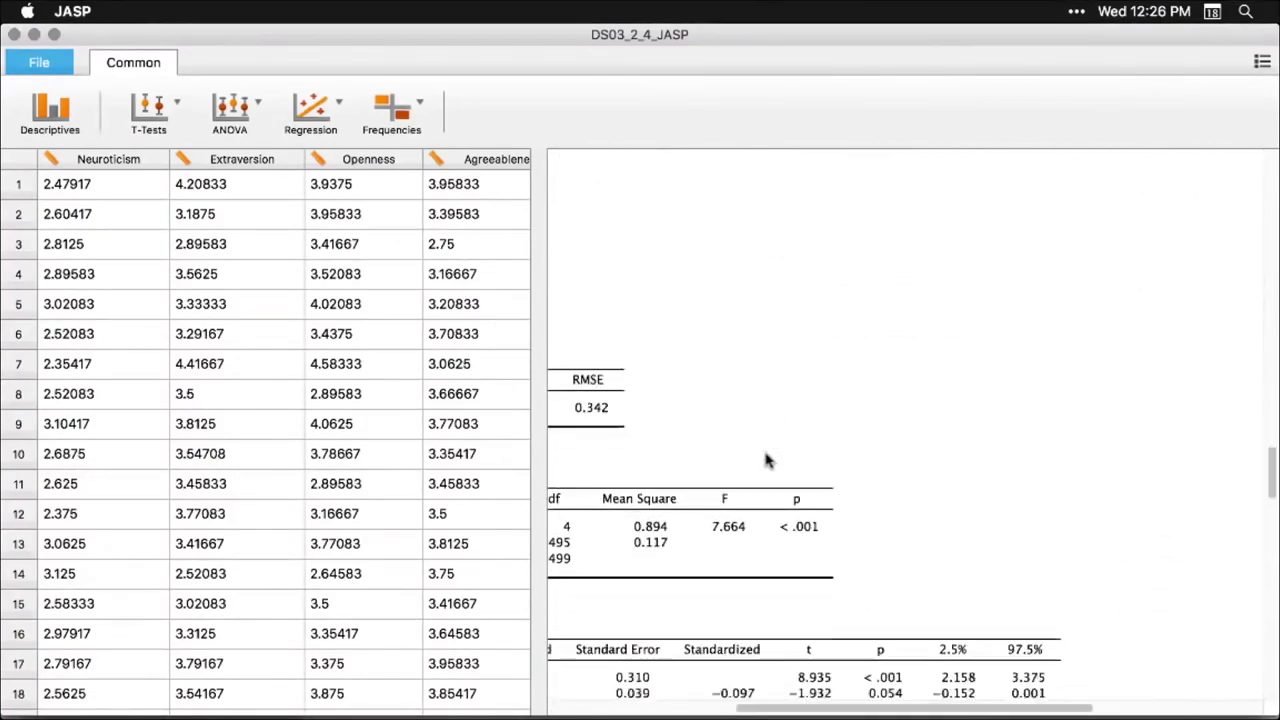
scroll(765, 459, "left", 6)
scroll(765, 459, "down", 2)
scroll(767, 459, "down", 2)
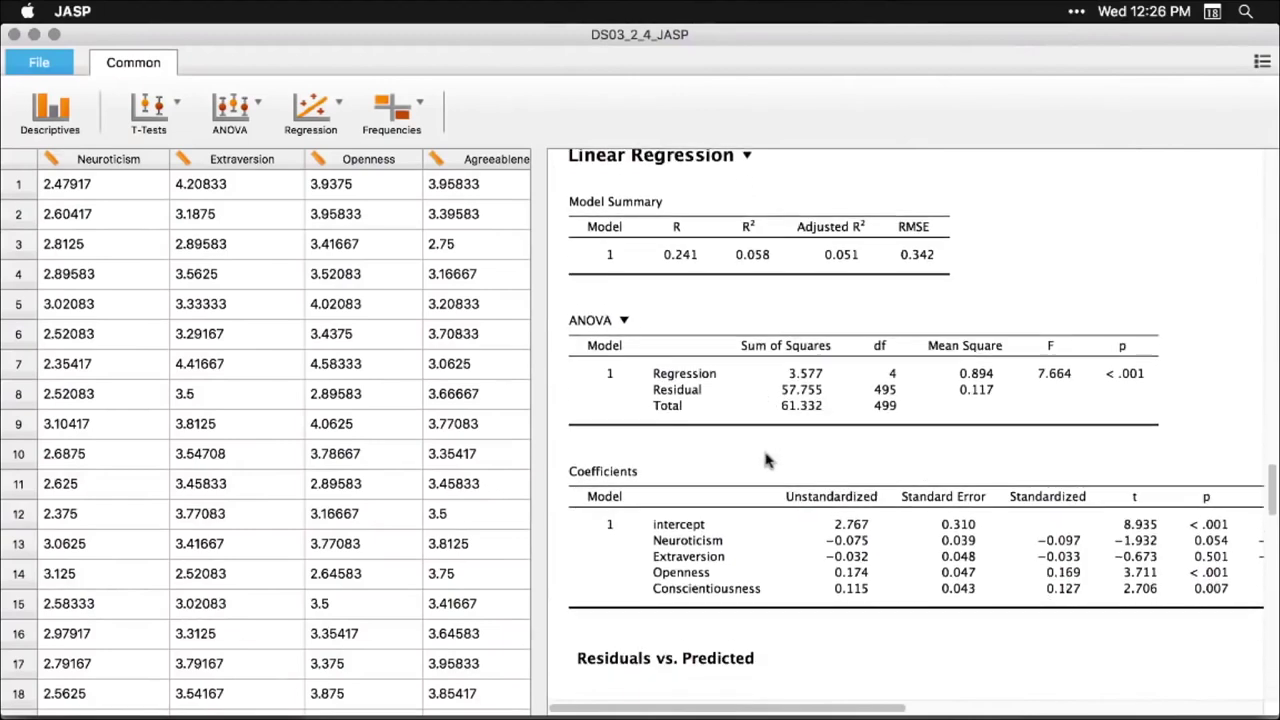
Step: Open the linear regression's options from its results, inspect the Model and Statistics settings, and close them to return to the data
left_click(787, 358)
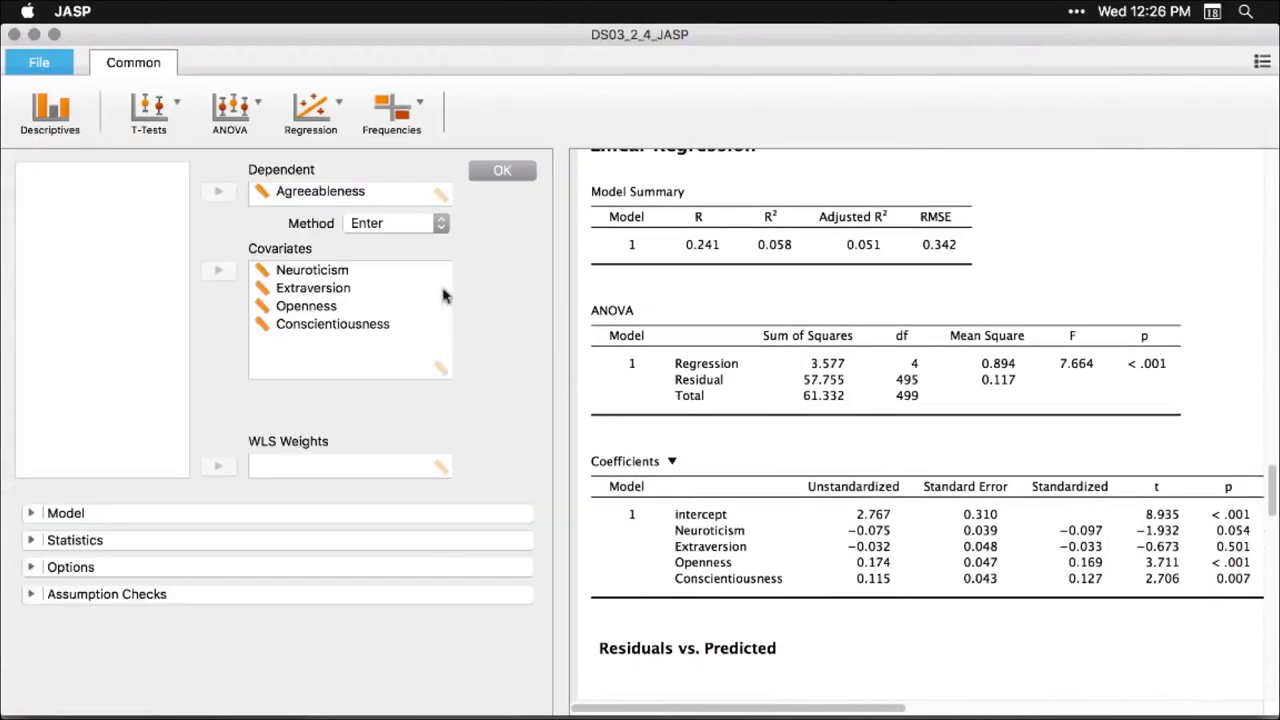
left_click(31, 512)
scroll(33, 568, "down", 3)
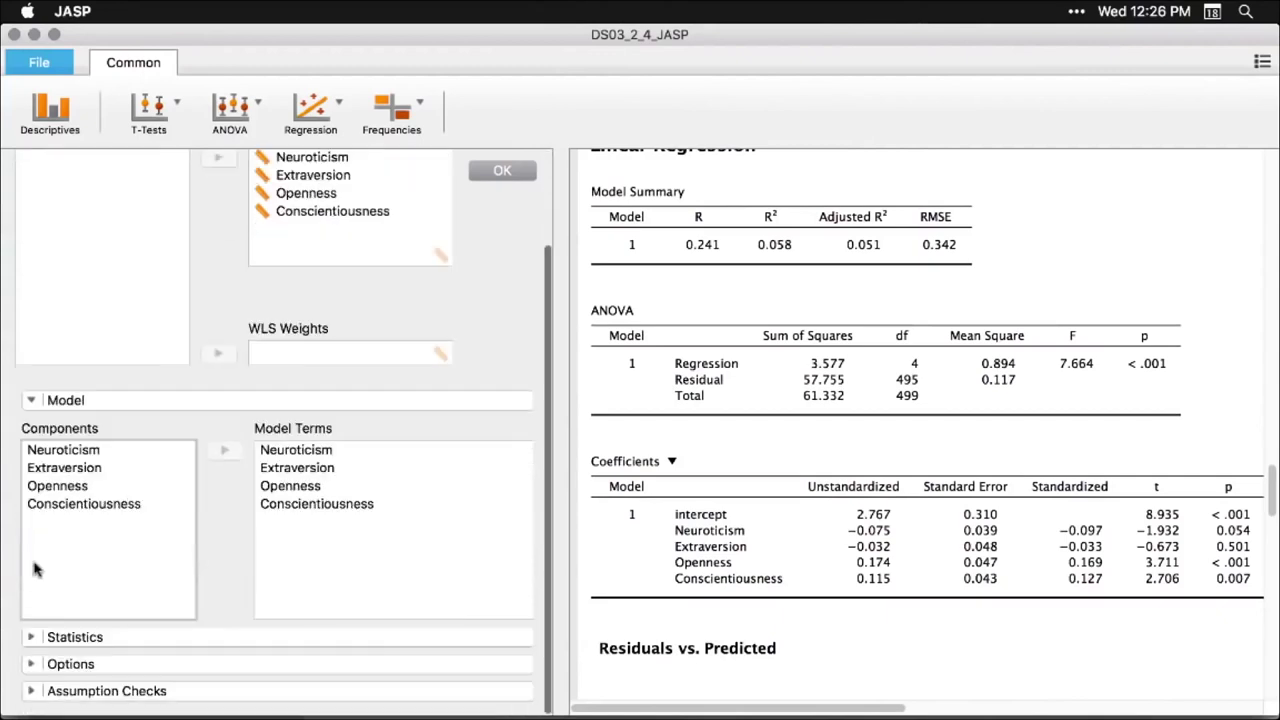
left_click(31, 639)
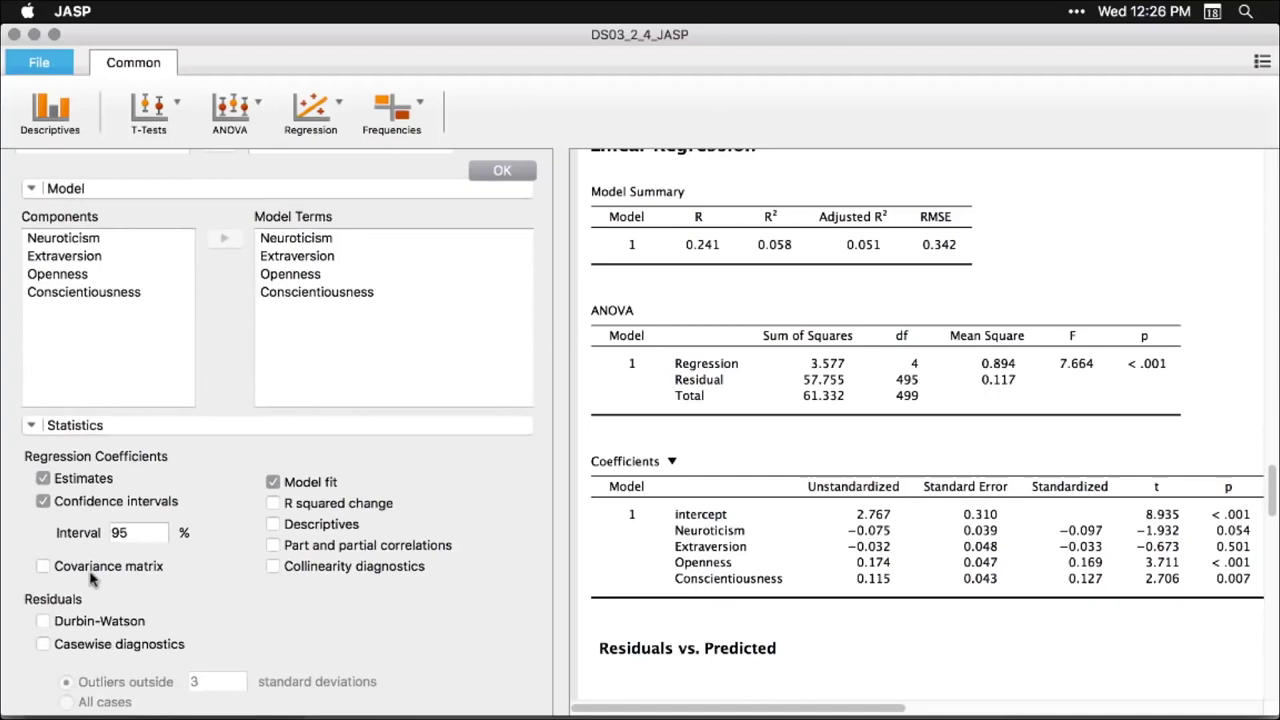
scroll(90, 578, "up", 3)
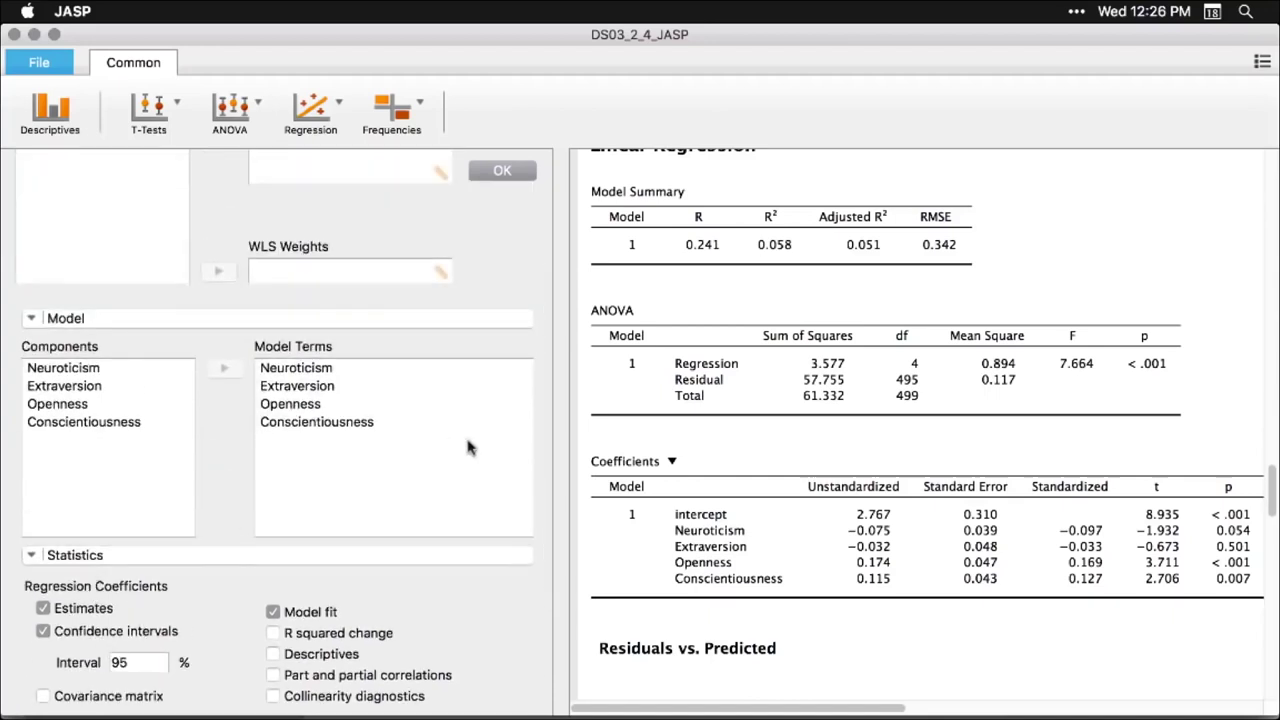
left_click(1175, 233)
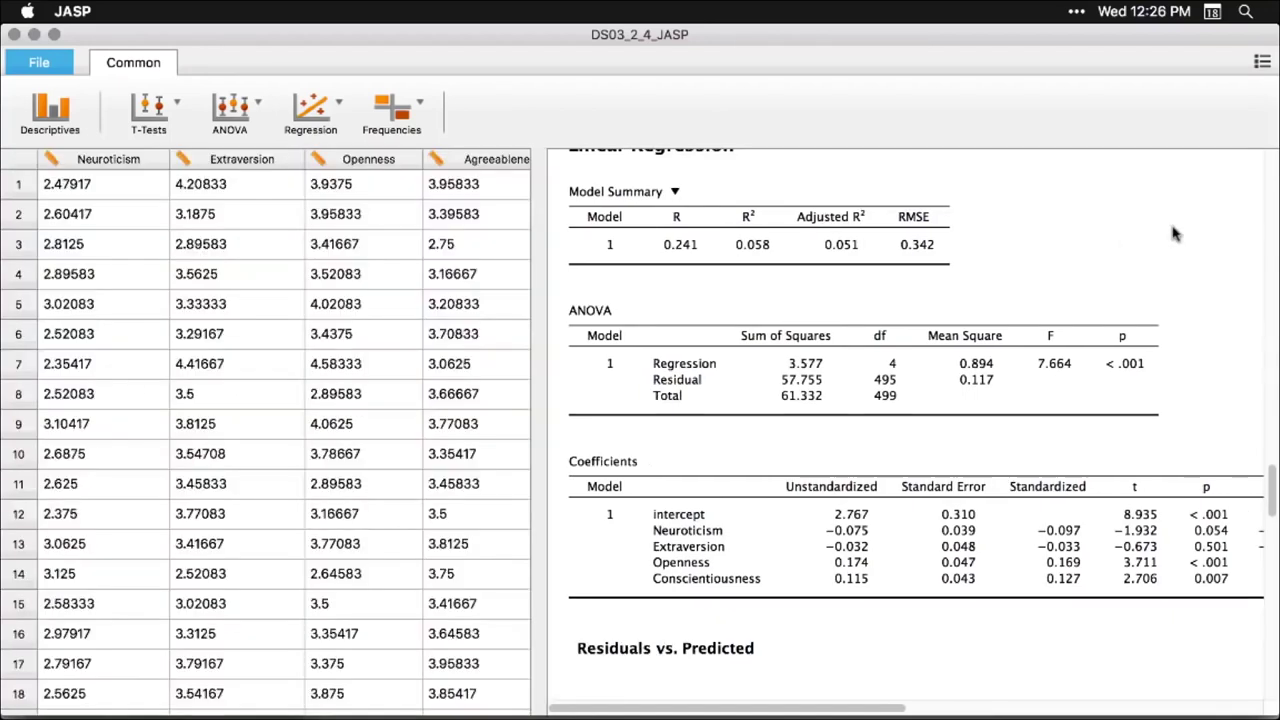
Step: Go back through the results to the Neuroticism distribution plot and open the file commands
scroll(1175, 233, "up", 5)
scroll(1175, 233, "up", 10)
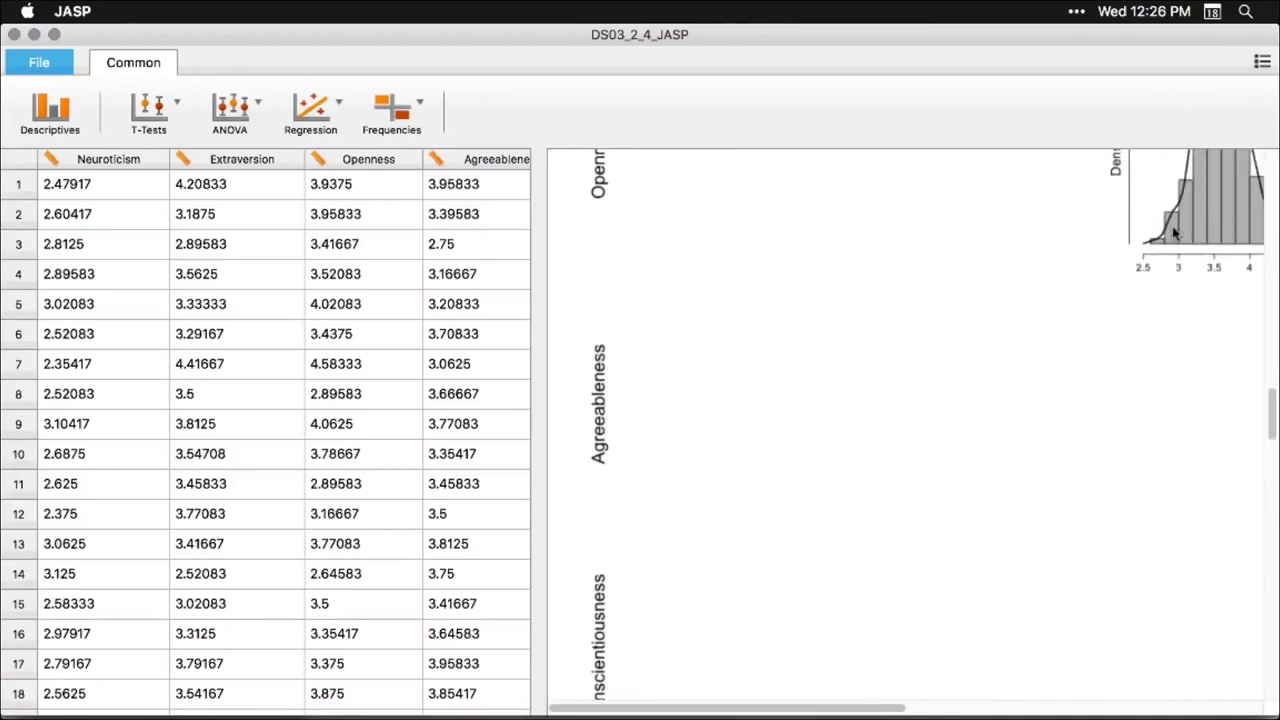
scroll(1175, 233, "up", 10)
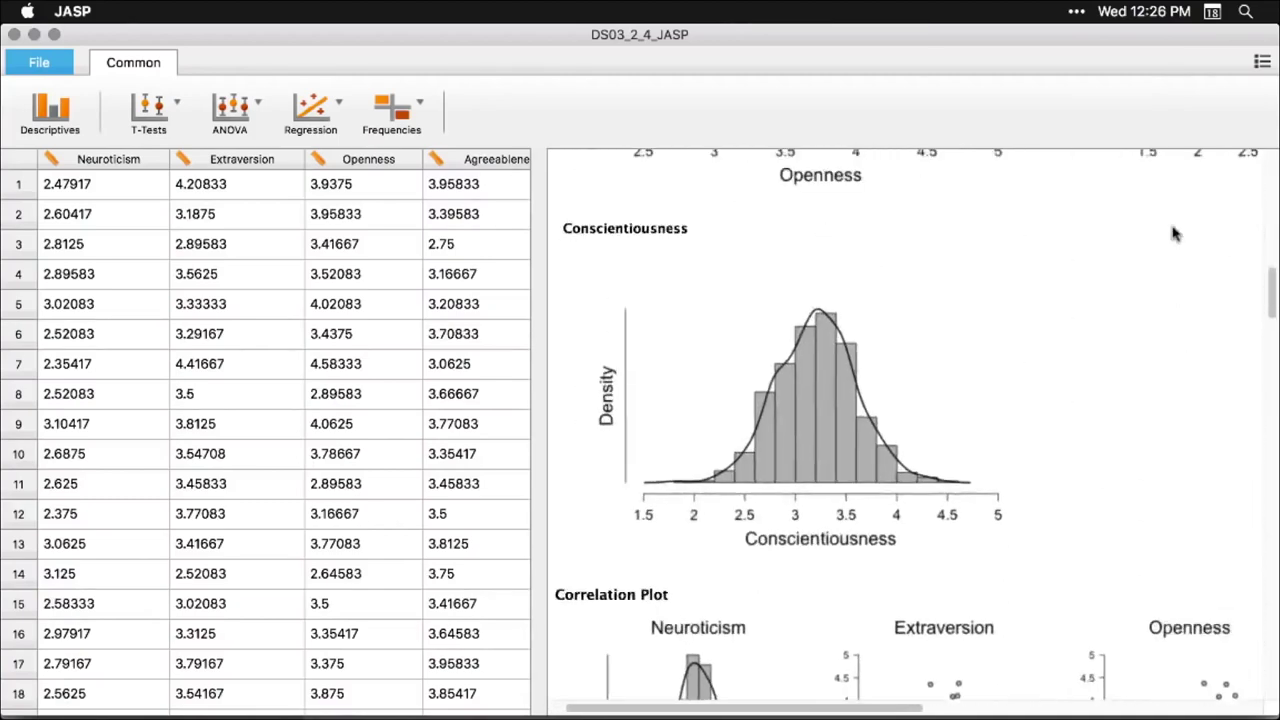
scroll(1175, 233, "up", 1)
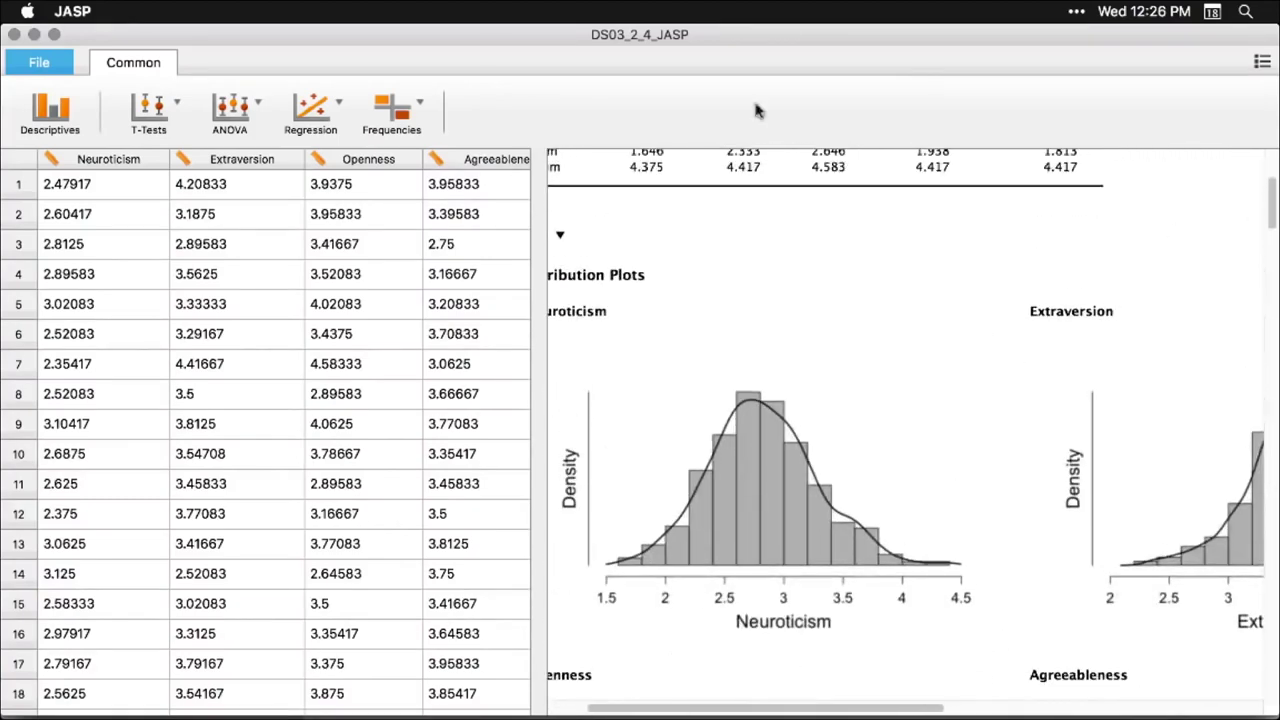
left_click(31, 71)
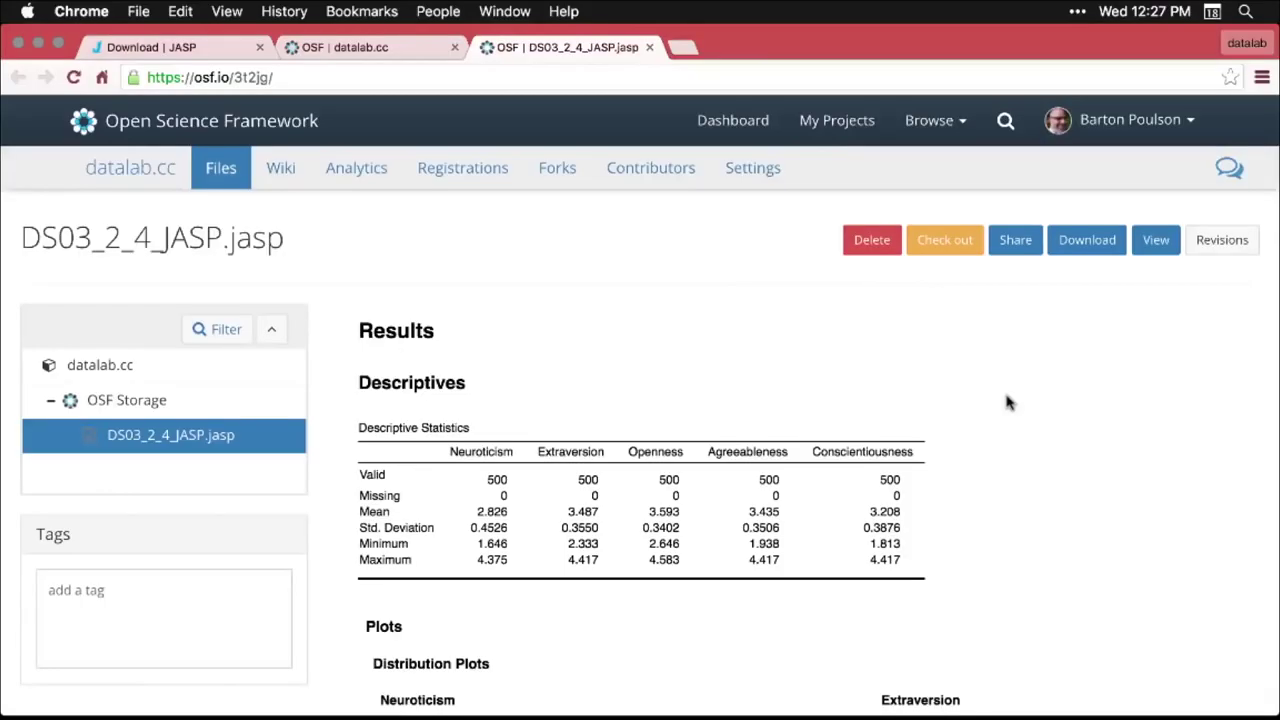
Step: Switch to Chrome and review the shared DS03_2_4_JASP.jasp page on OSF, covering its web address, descriptive statistics, distribution plots and correlation plot
left_click(497, 78)
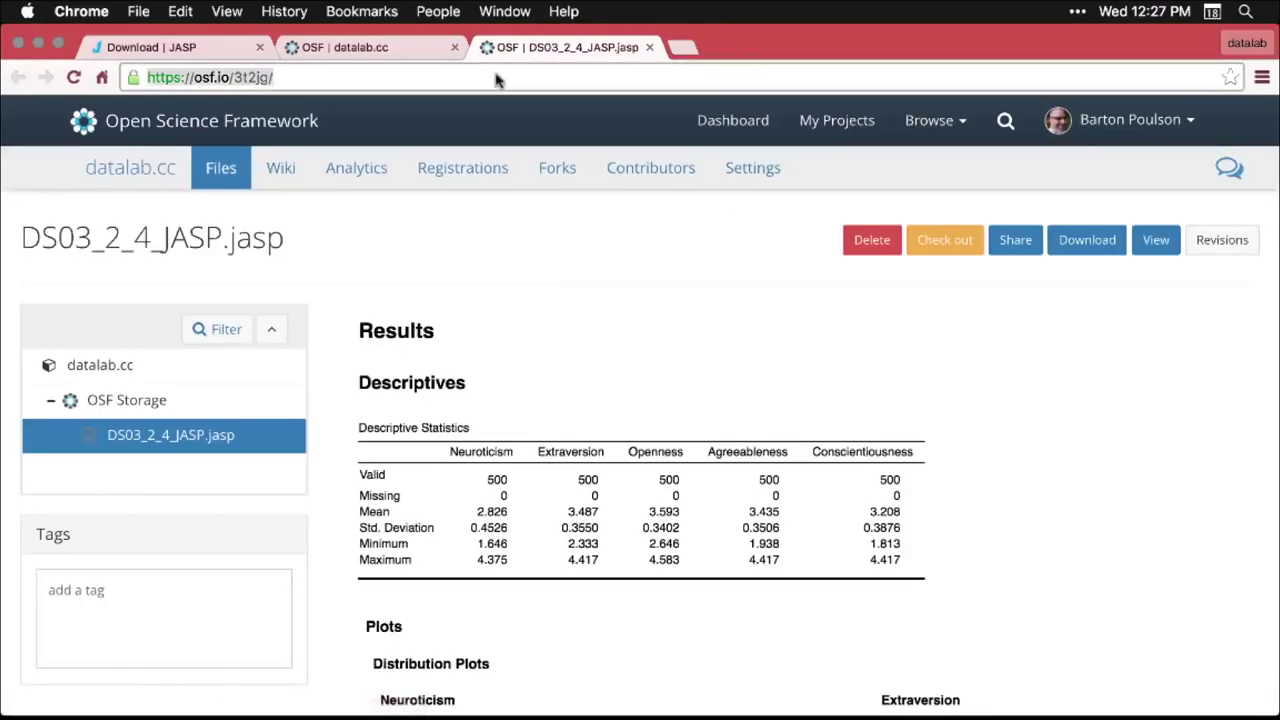
left_click(1092, 427)
scroll(1092, 427, "down", 1)
scroll(1092, 427, "down", 3)
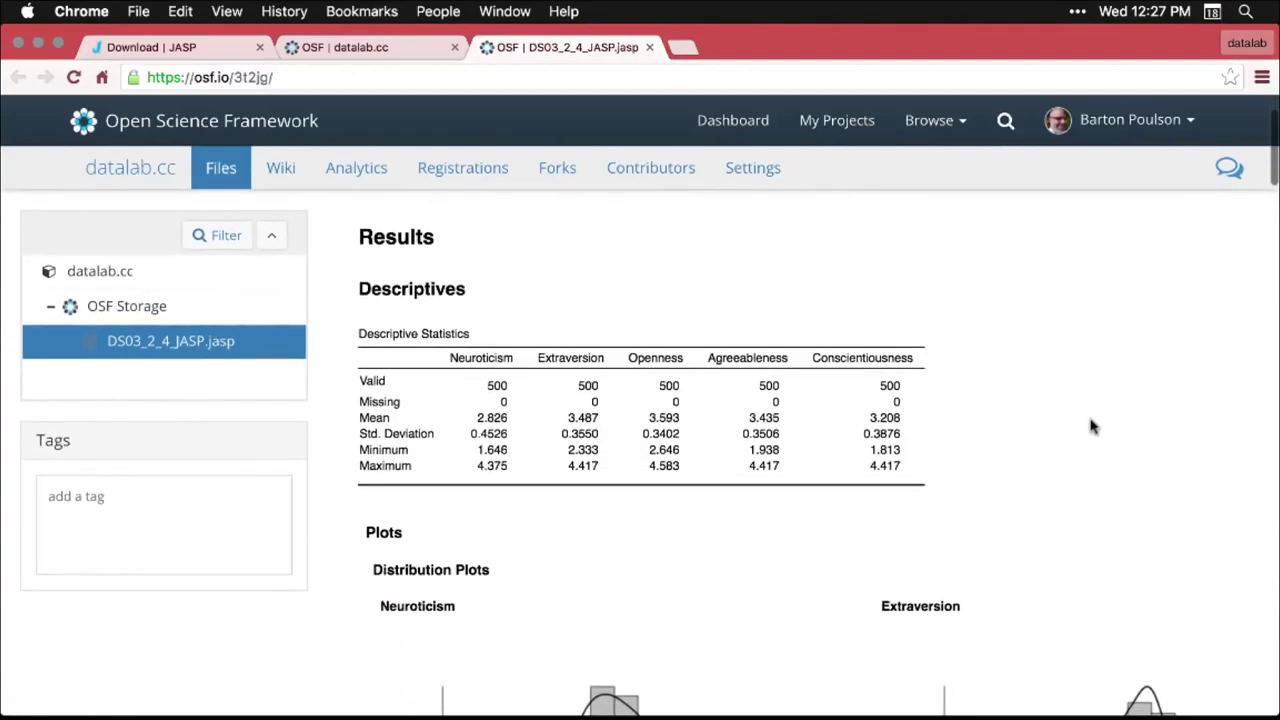
scroll(1092, 427, "down", 15)
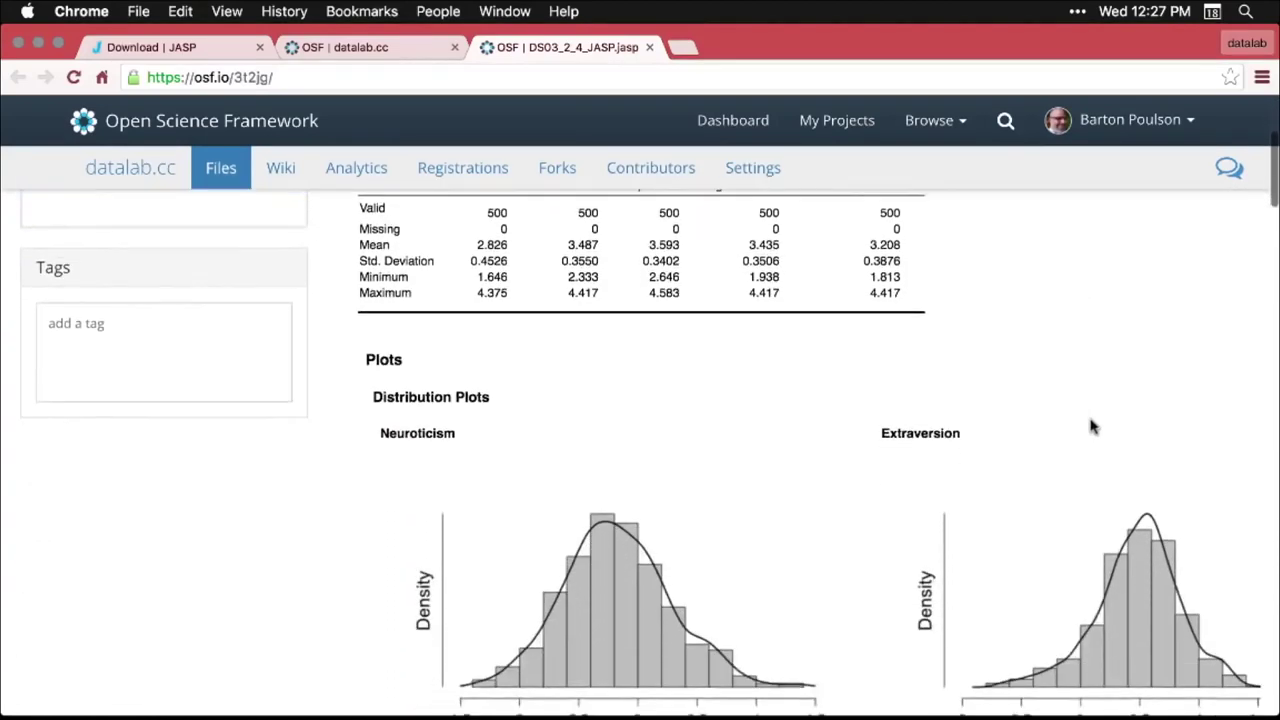
scroll(1092, 427, "down", 17)
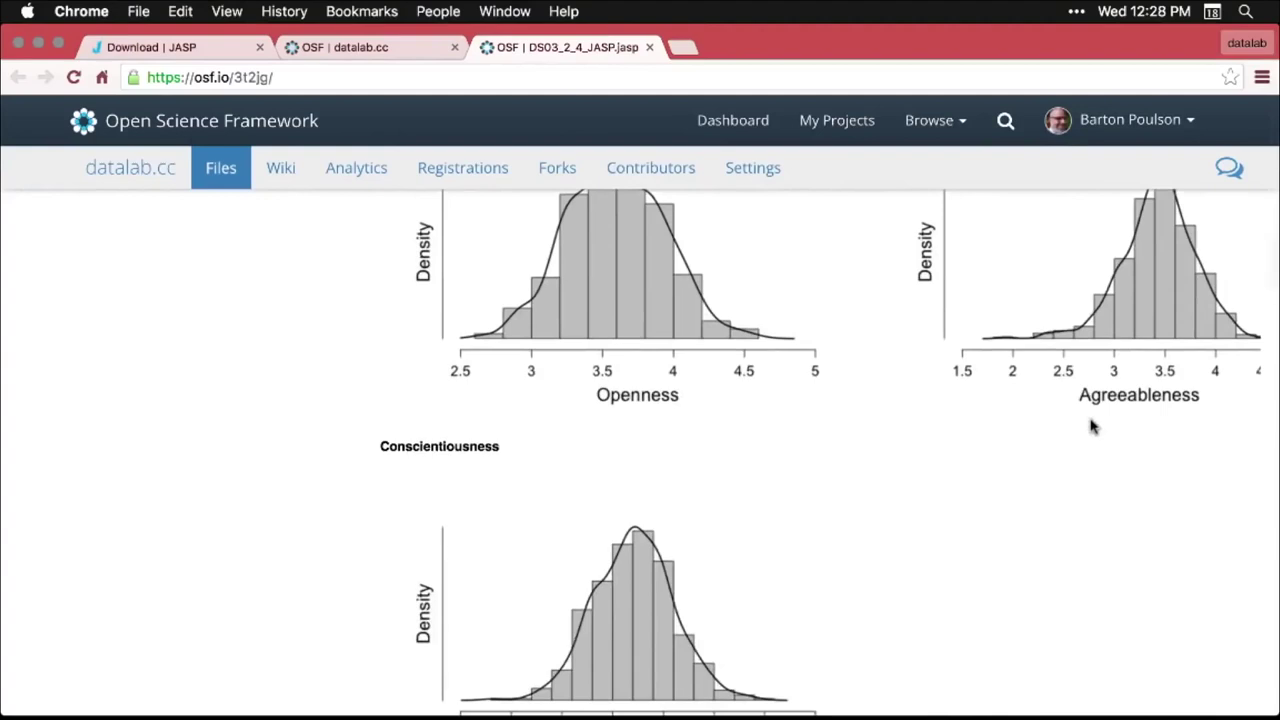
scroll(1092, 427, "down", 20)
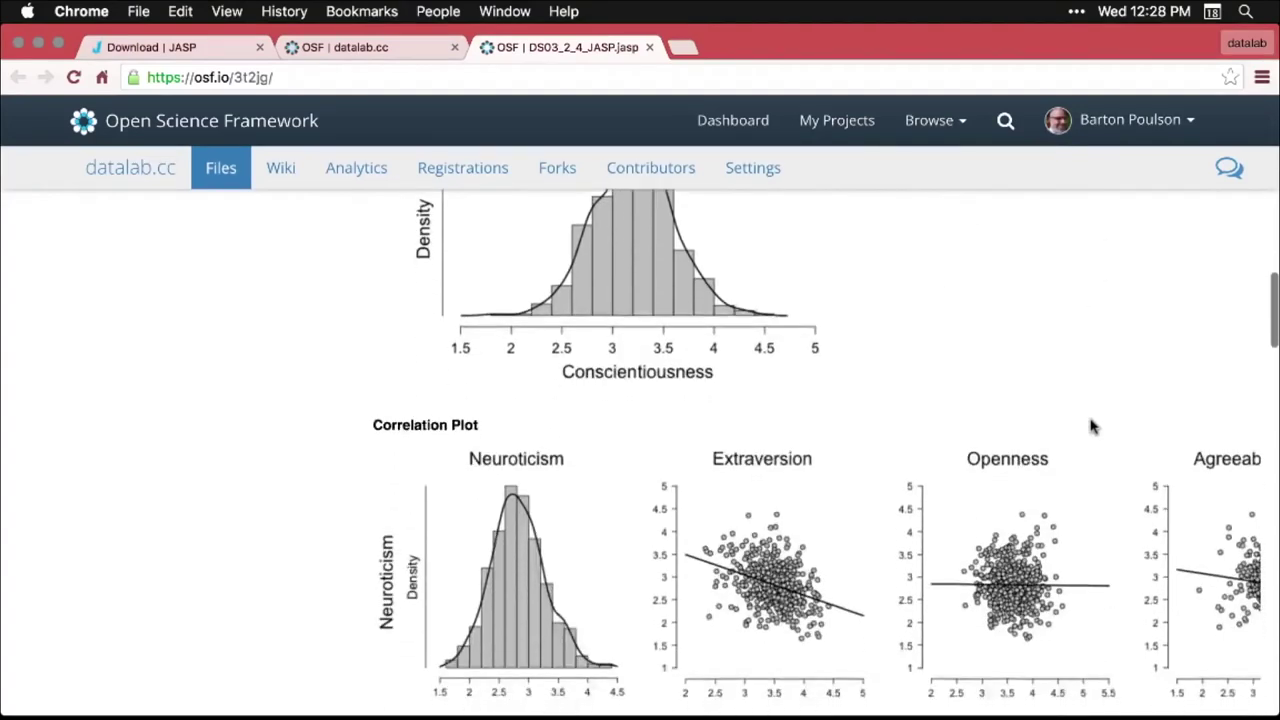
scroll(1092, 427, "down", 13)
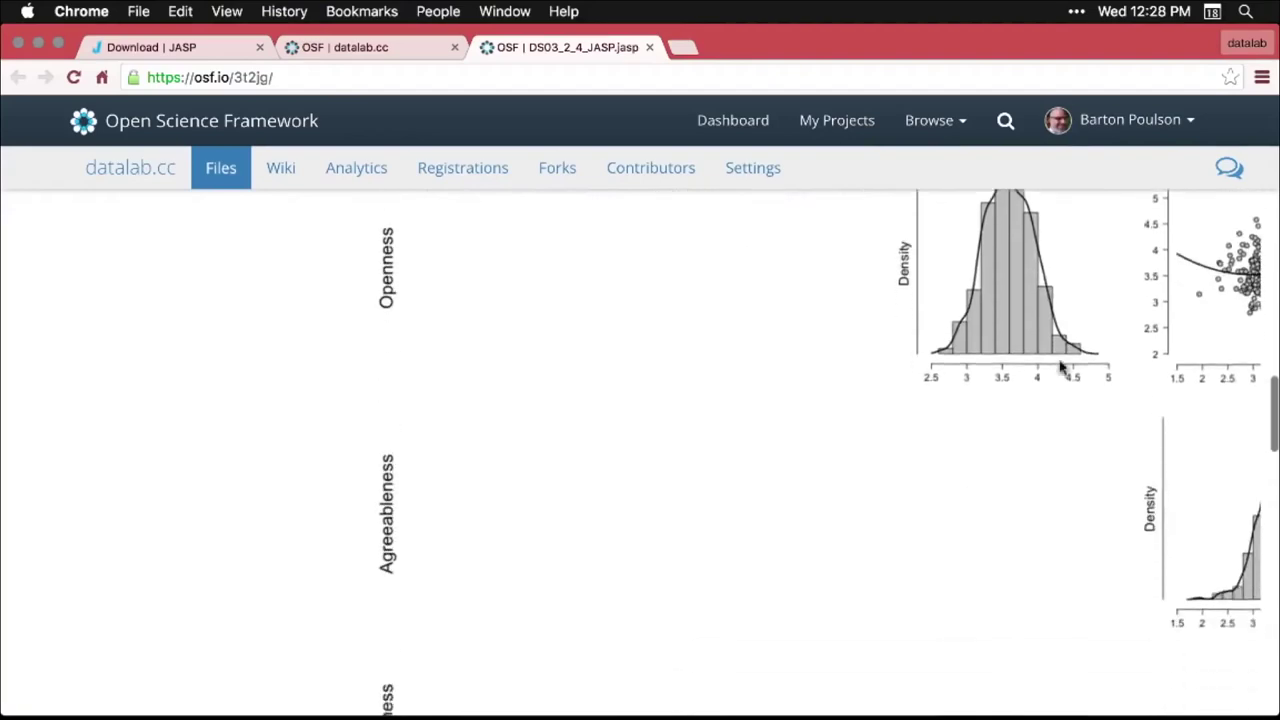
scroll(1062, 358, "up", 20)
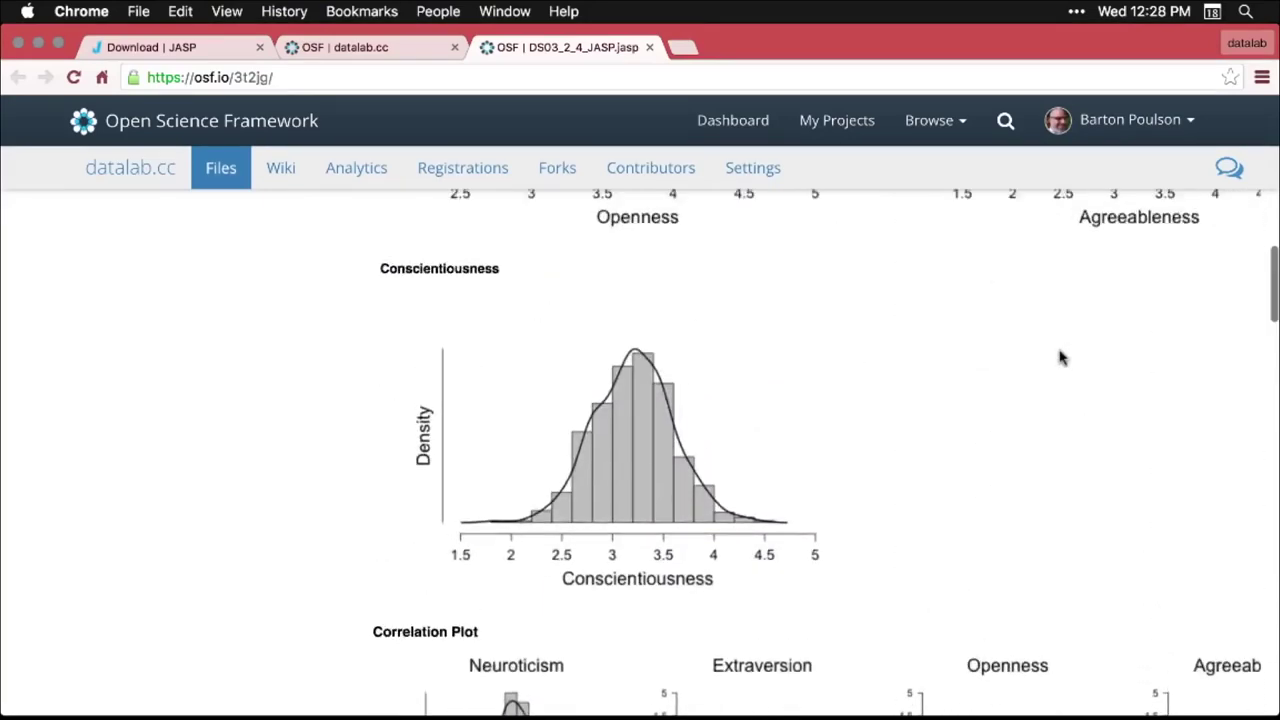
scroll(1062, 358, "up", 16)
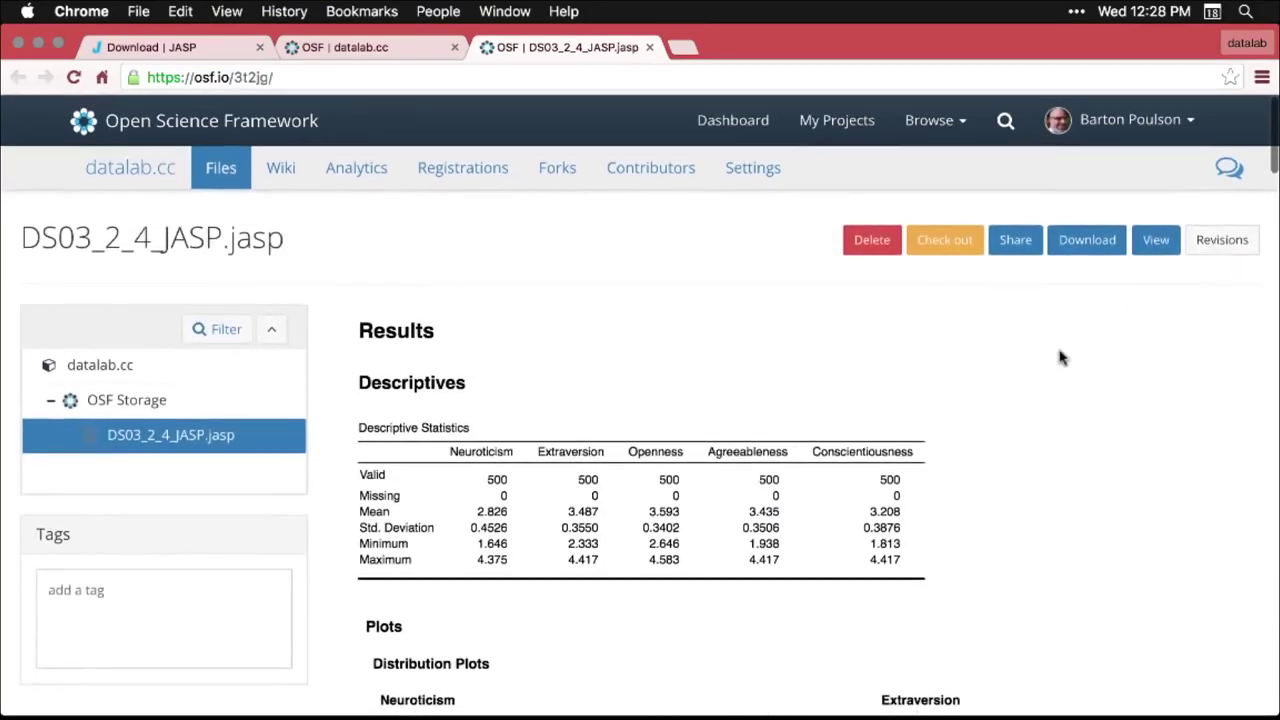